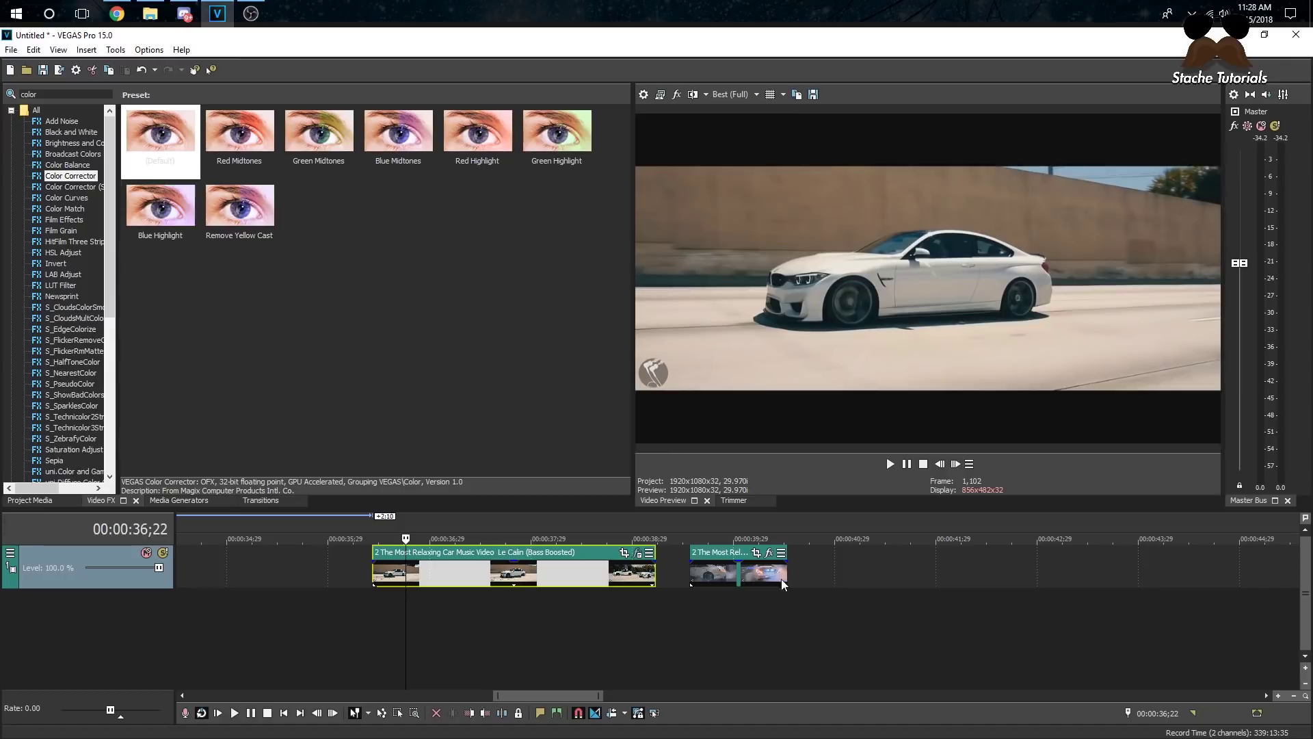
Preview the car clips, duplicate the car track, and mute the lower copy on track 2
click(716, 590)
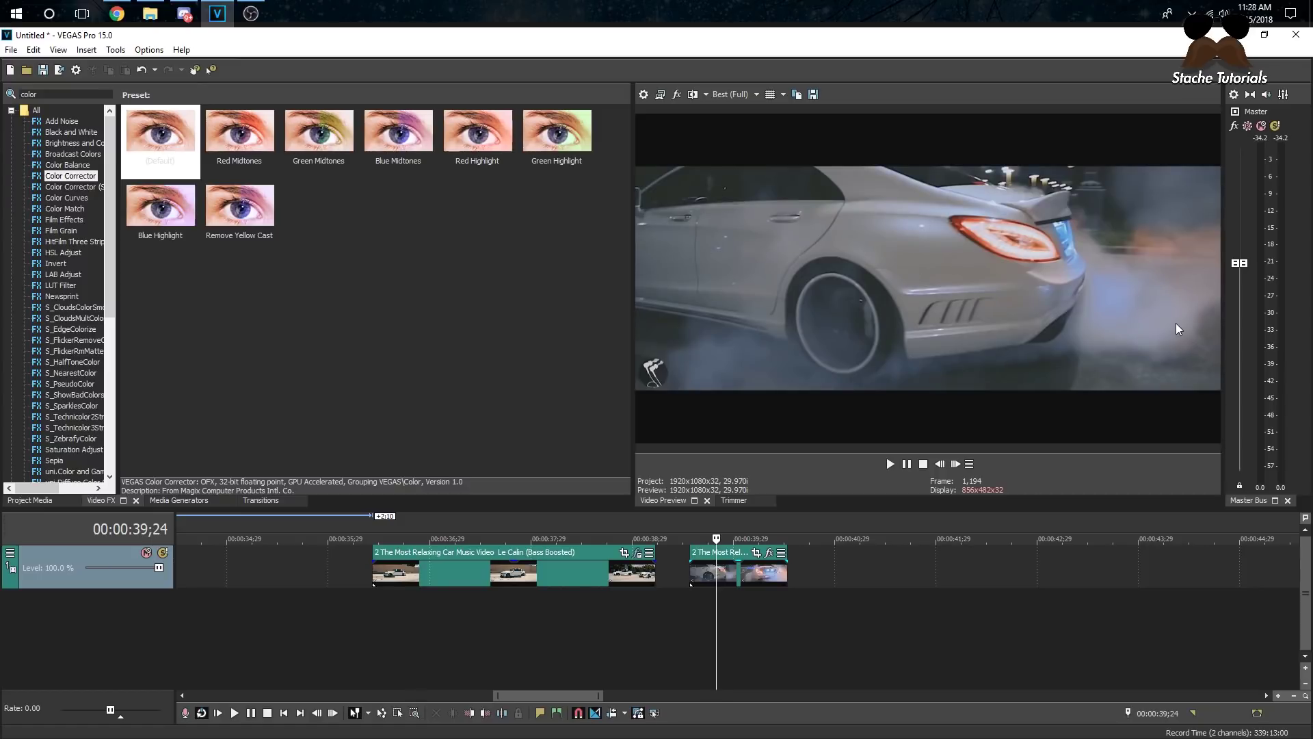
click(506, 573)
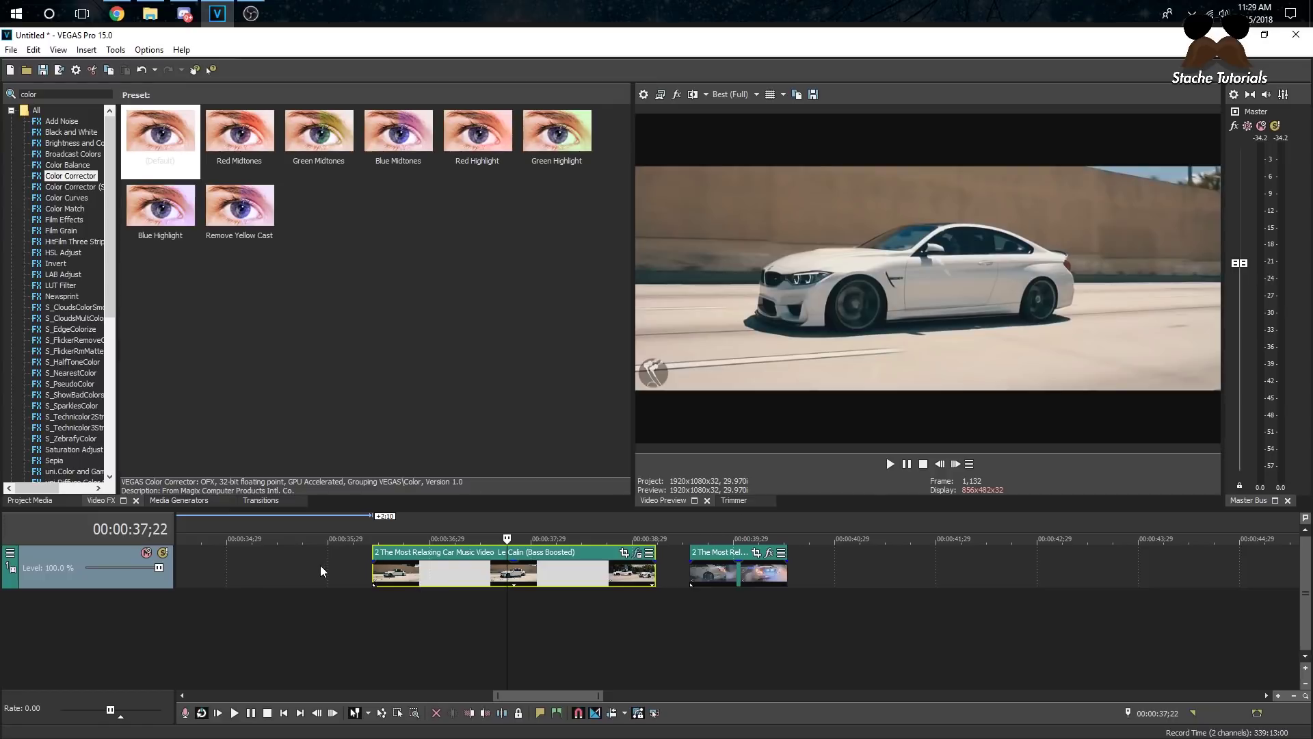
right_click(346, 571)
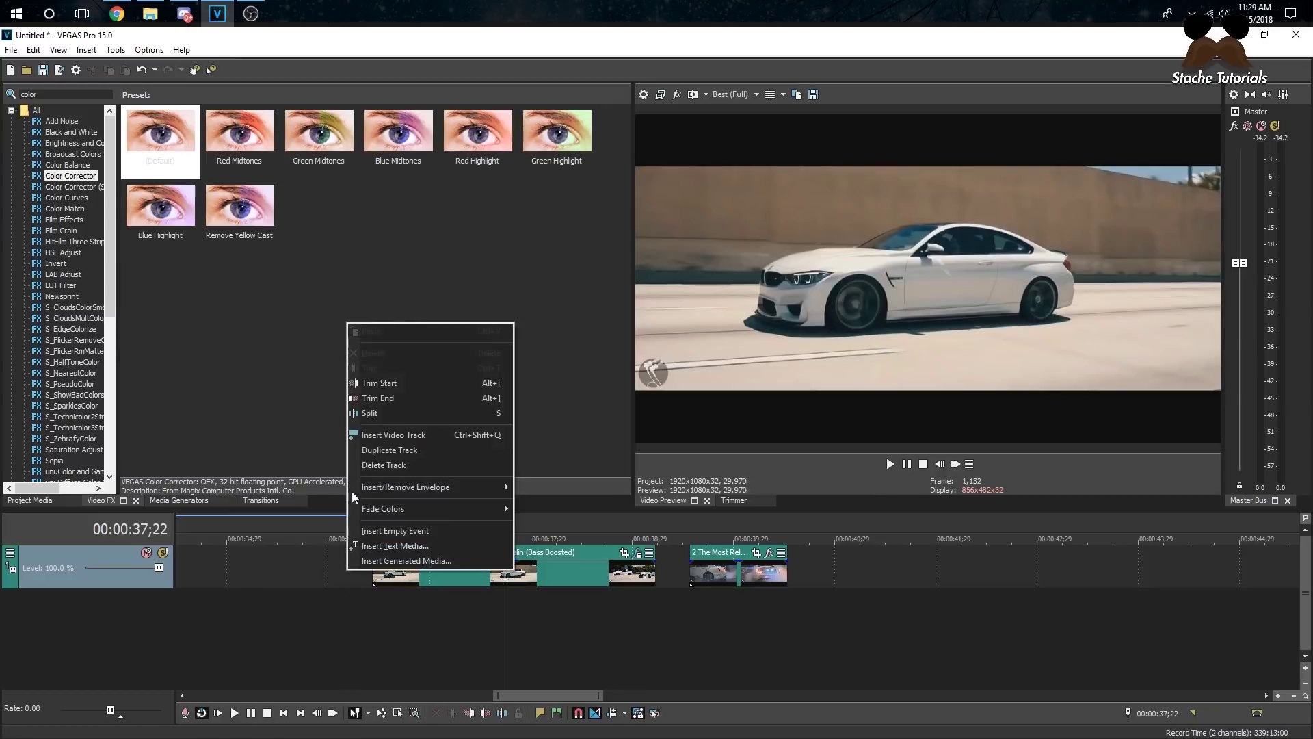
click(388, 450)
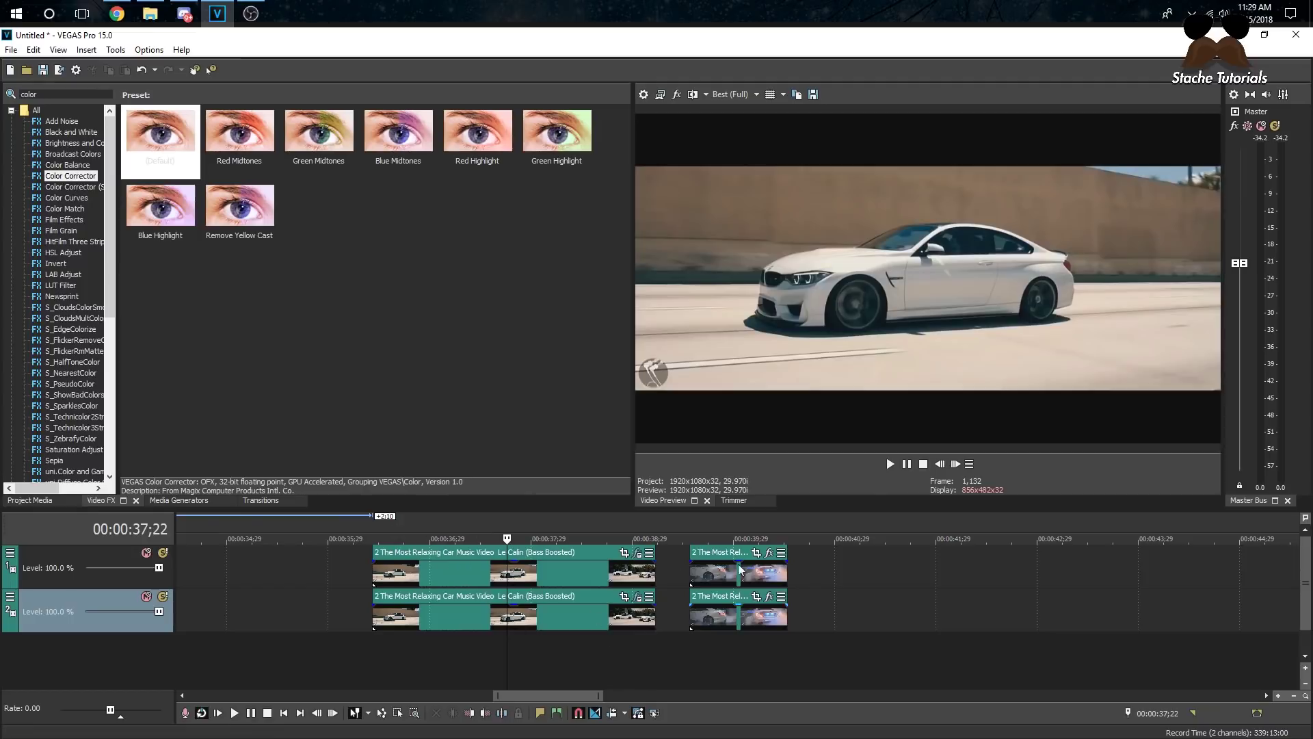
click(414, 571)
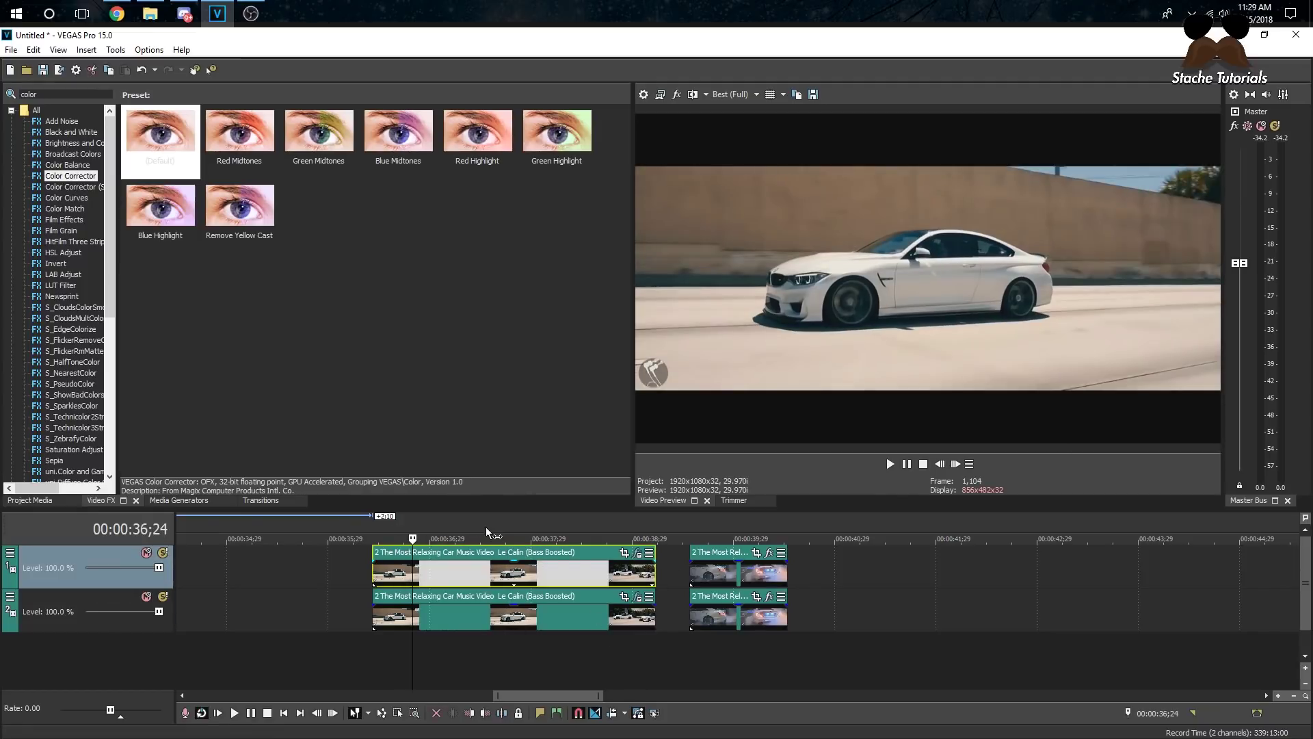
click(146, 595)
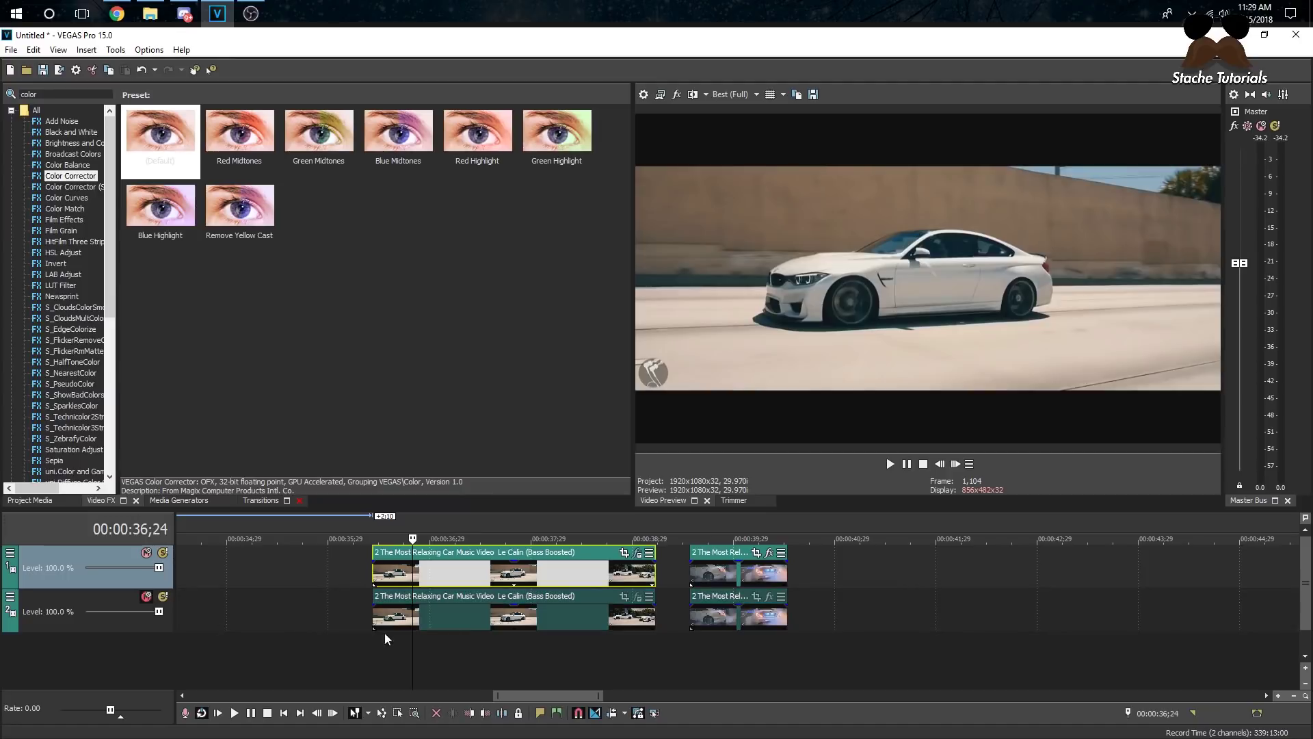
Search Video FX for 'chroma' and apply the default Chroma Keyer to the top car clip
double_click(47, 94)
text(chrom)
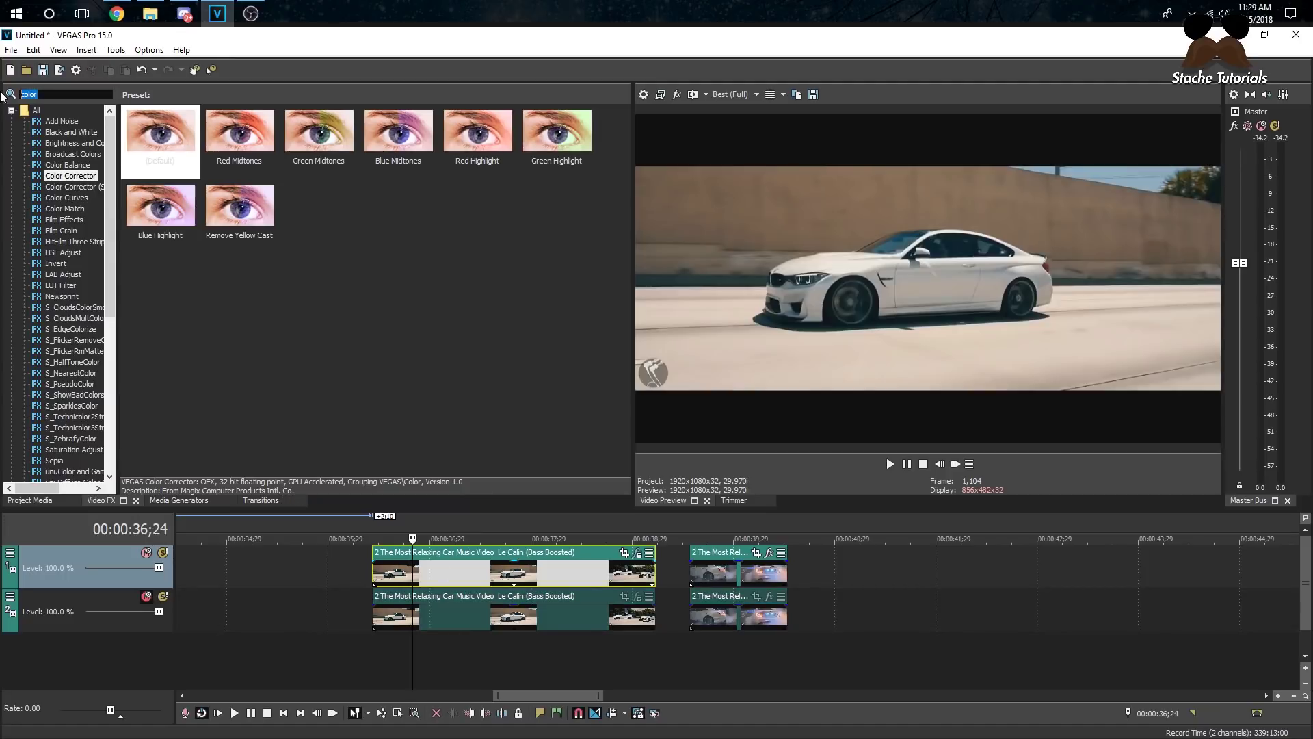
text(a)
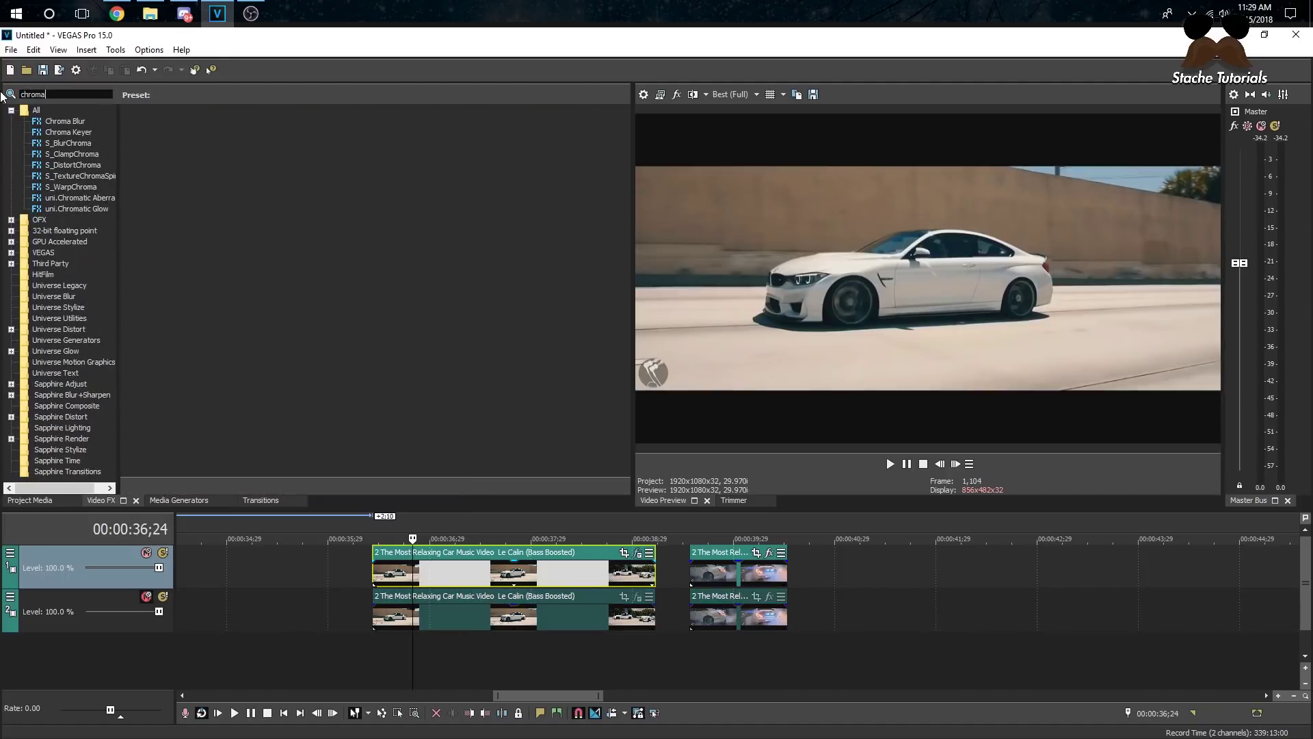
click(69, 132)
drag(160, 137, 454, 569)
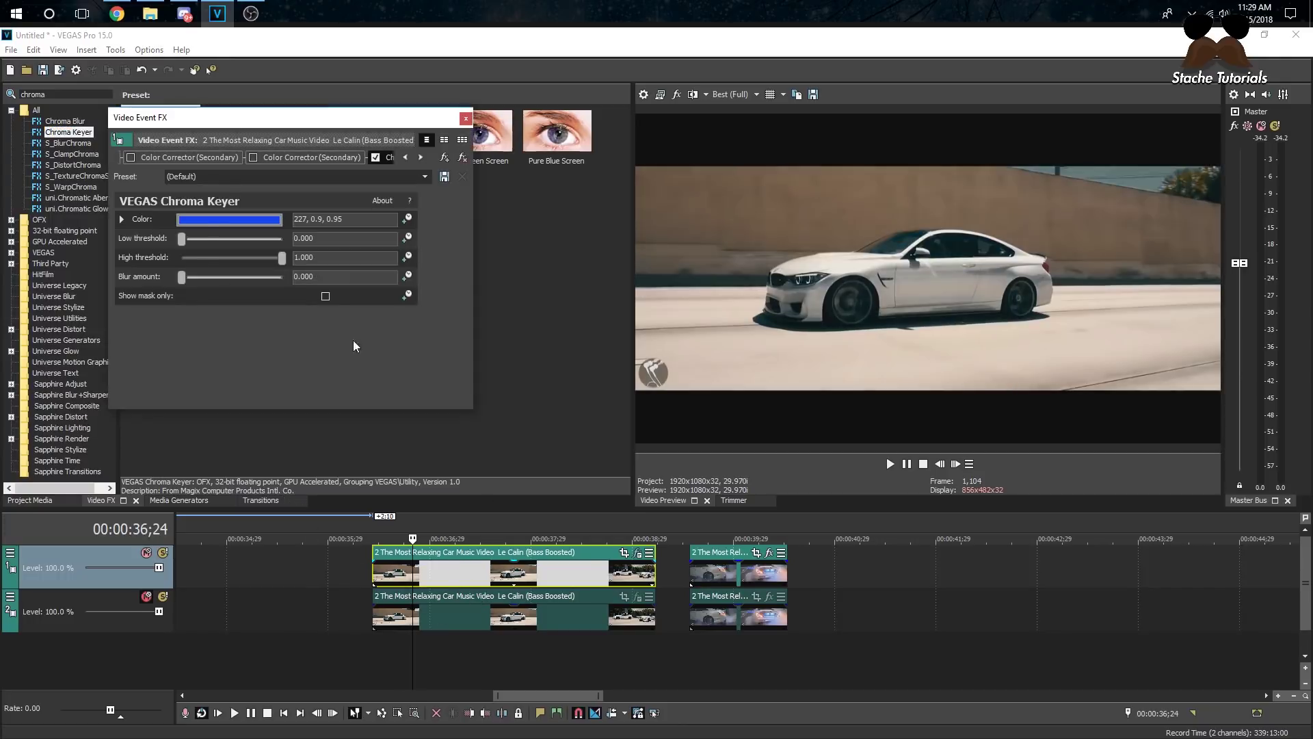
Sample the grey road as the key colour and lower the high threshold to 0.340
click(274, 220)
click(214, 237)
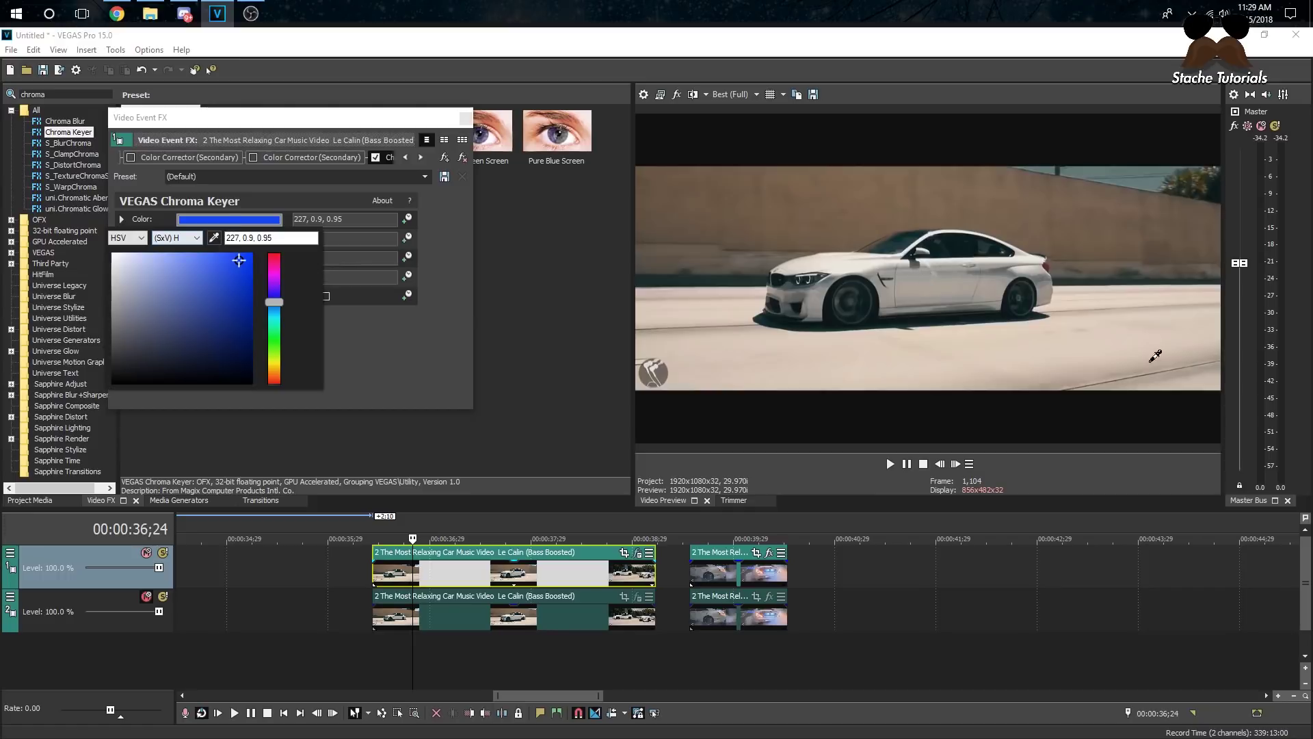
click(1083, 340)
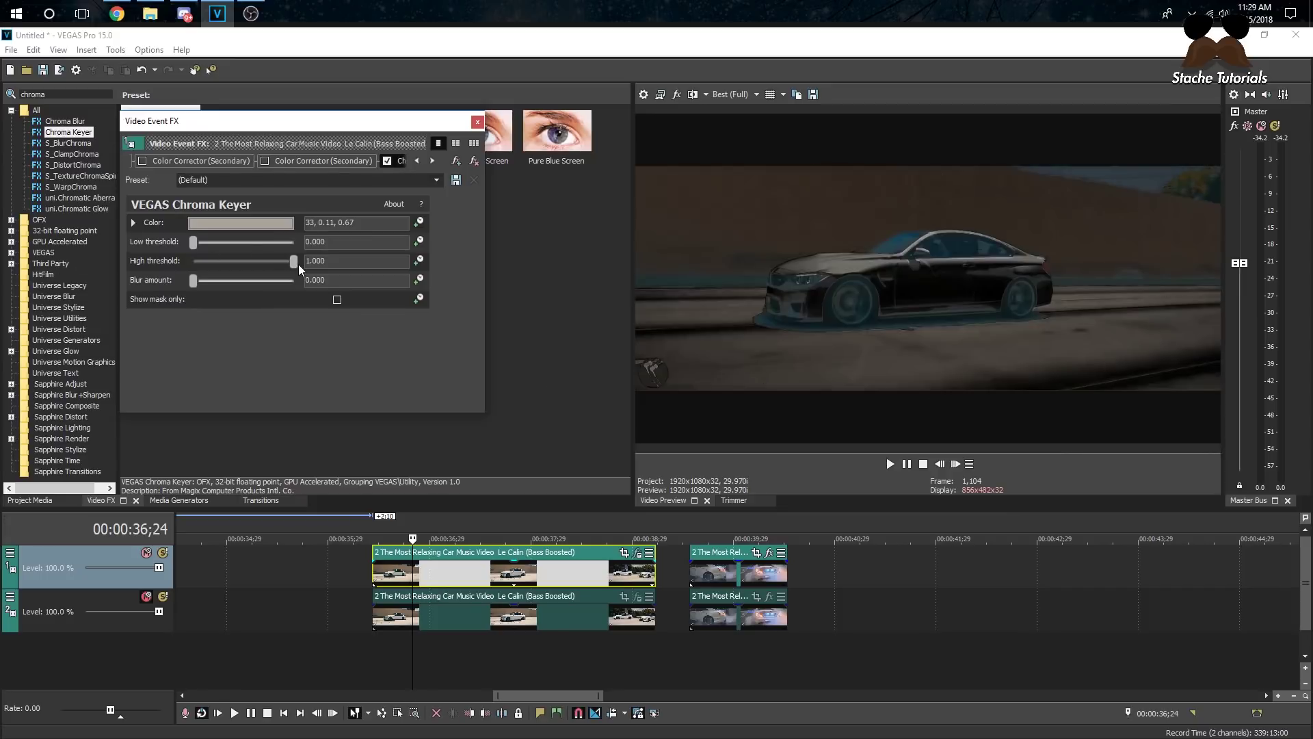
mouse_move(294, 261)
mouse_down()
mouse_move(199, 261)
mouse_move(224, 261)
mouse_move(191, 239)
mouse_move(220, 264)
mouse_move(203, 241)
mouse_move(223, 261)
mouse_move(293, 264)
mouse_up()
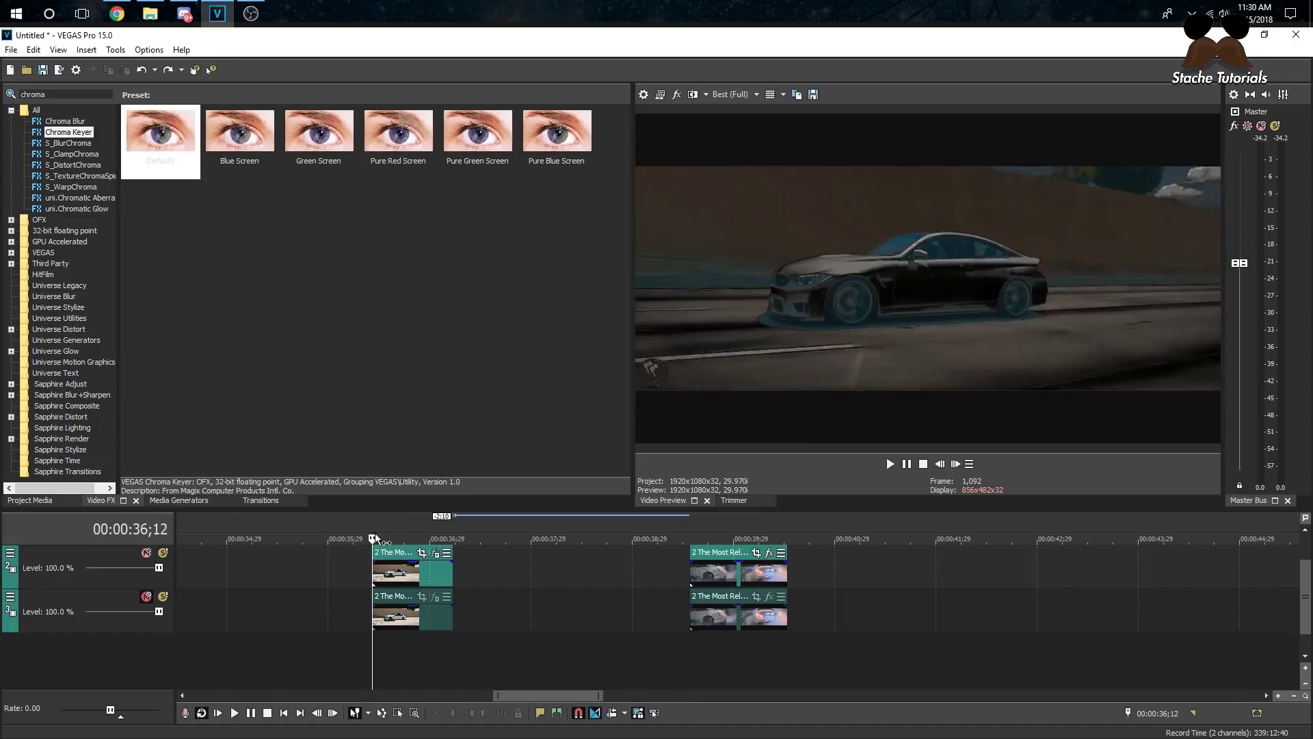
Enable Pan/Crop masking on the top clip and draw a closed path around the car
click(422, 553)
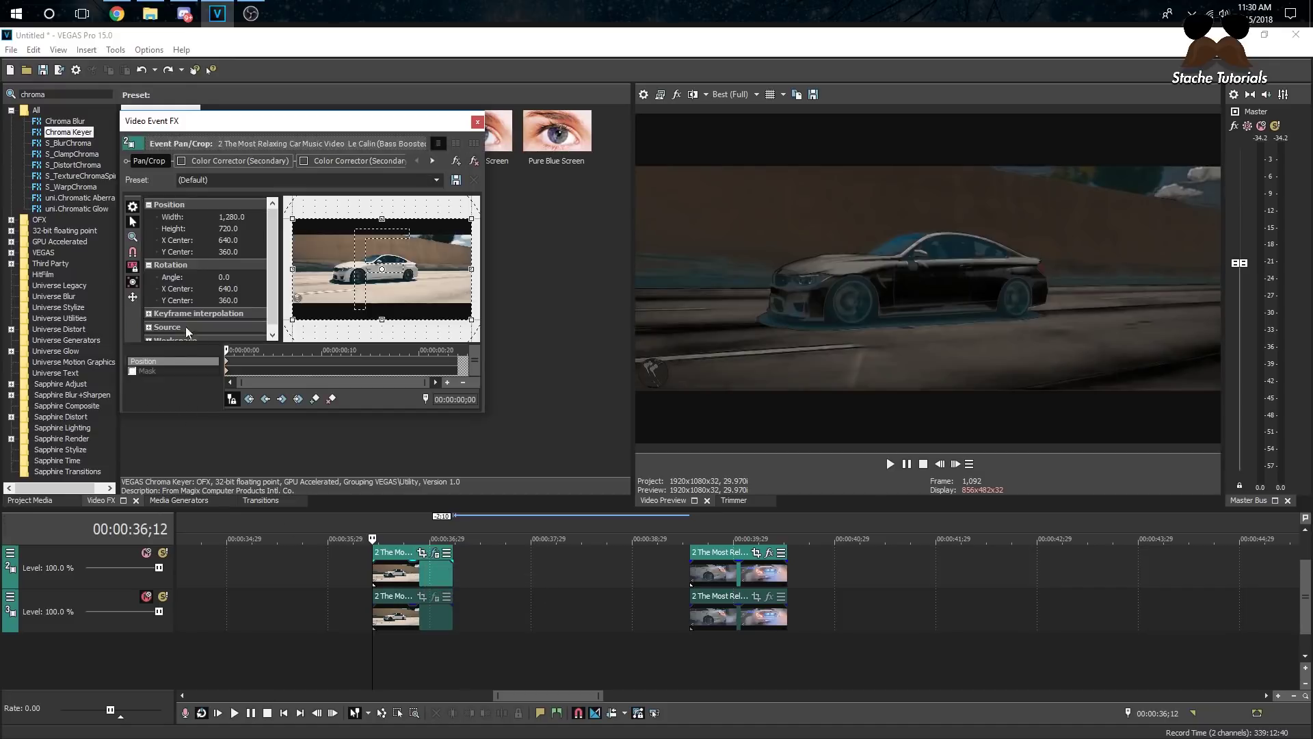
click(132, 370)
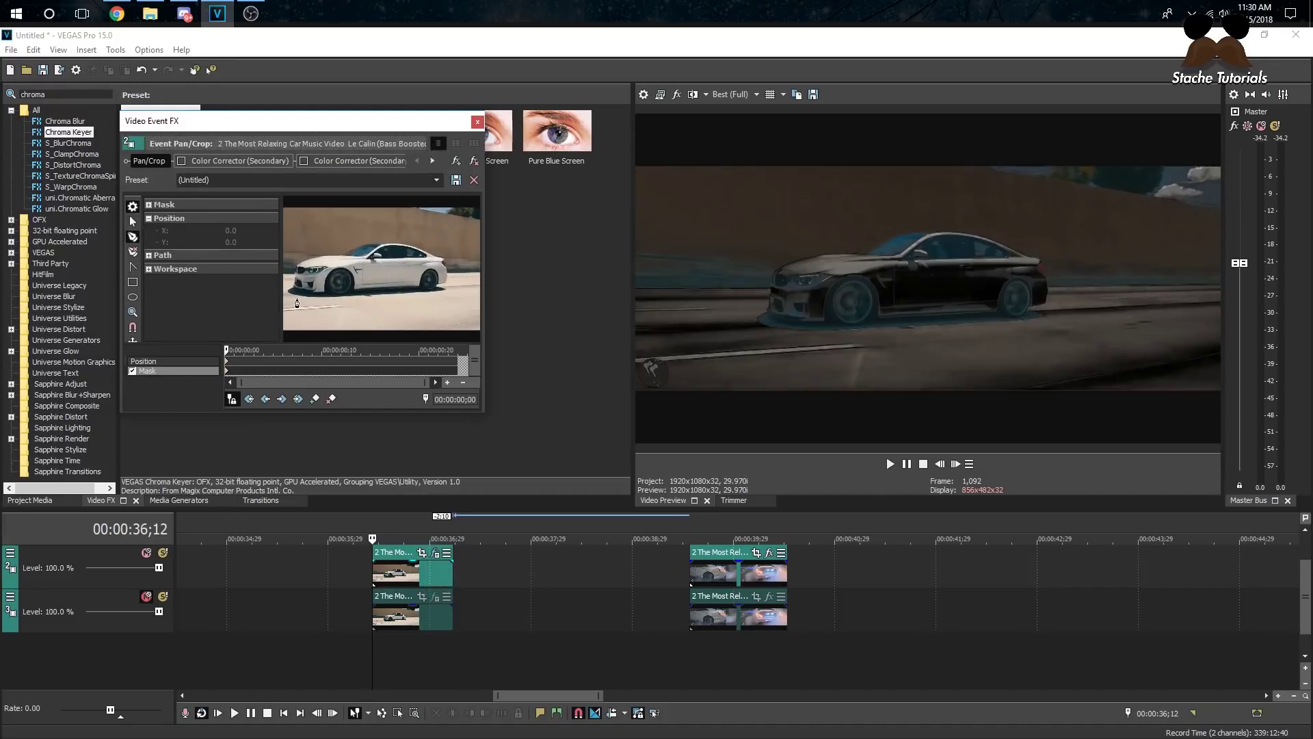
click(354, 294)
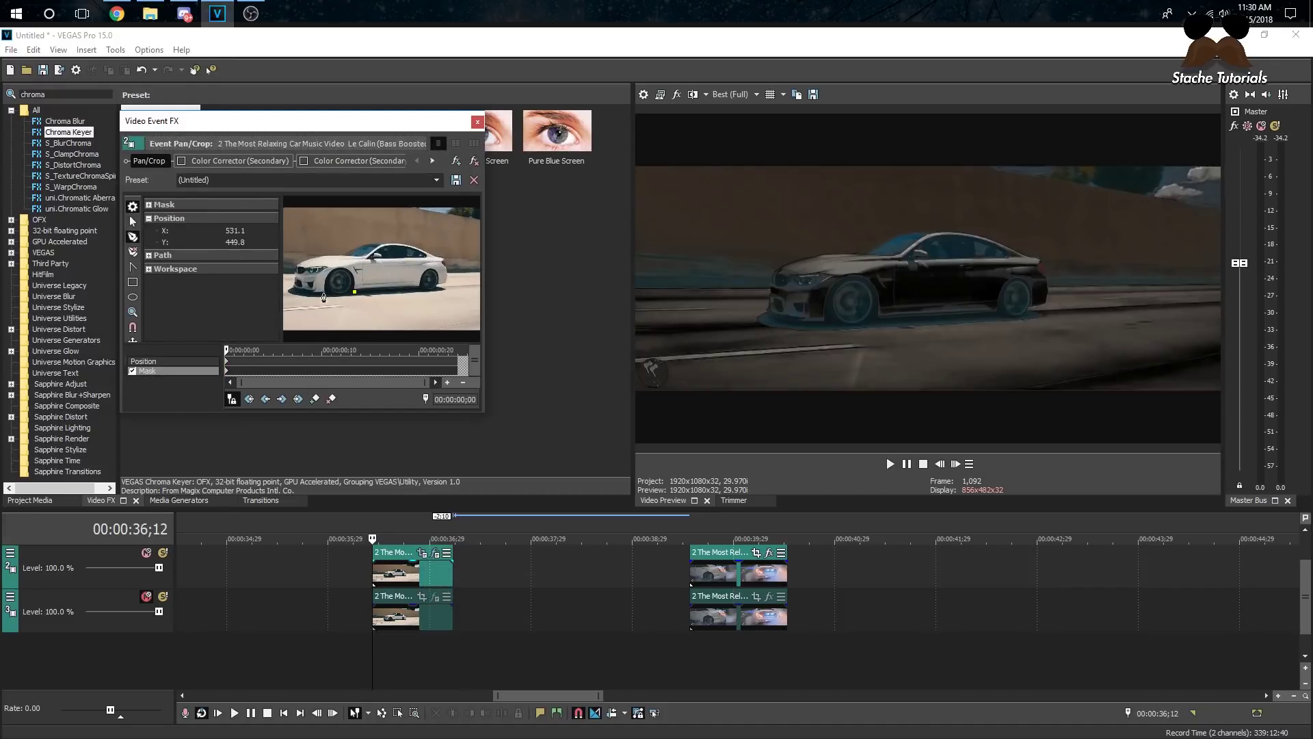
click(297, 264)
click(316, 259)
click(339, 252)
click(348, 248)
click(367, 241)
click(388, 242)
click(402, 247)
click(420, 250)
click(442, 257)
click(451, 267)
click(445, 288)
click(417, 290)
click(354, 292)
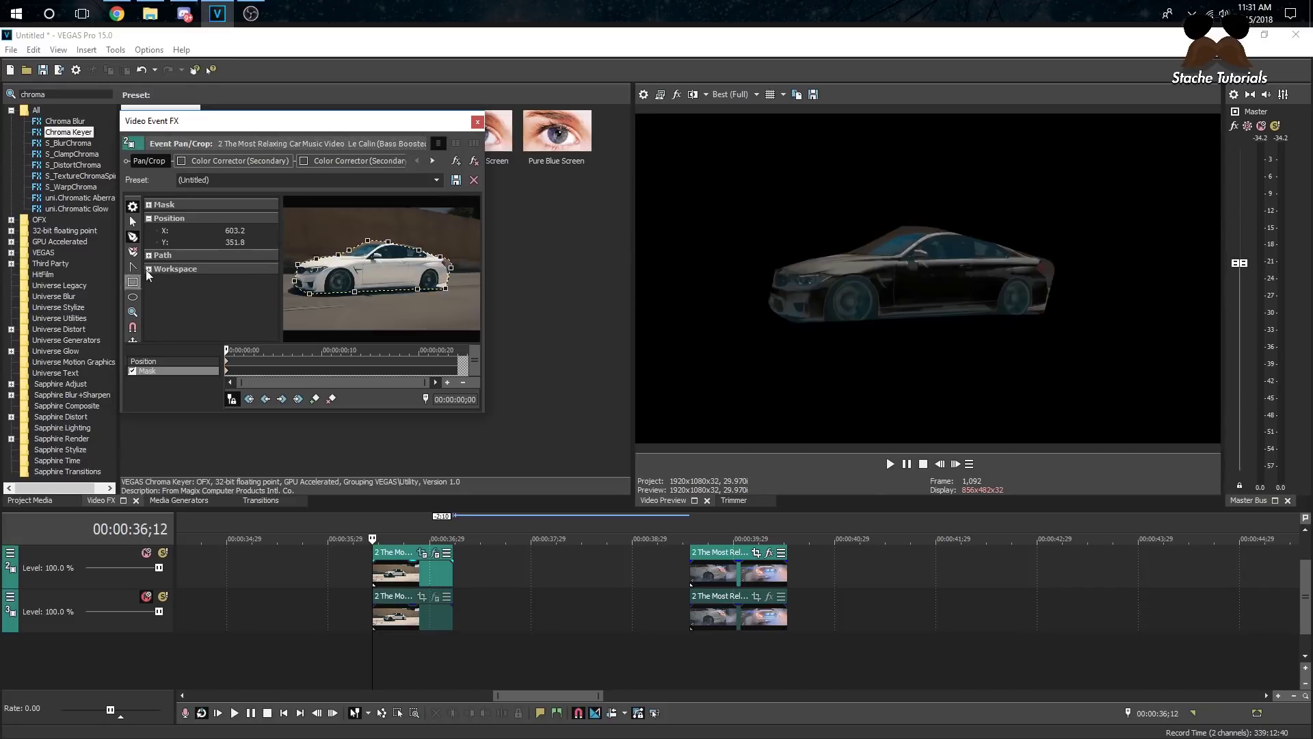
Set the mask feather type to Out with a 3% feather
click(151, 257)
click(258, 302)
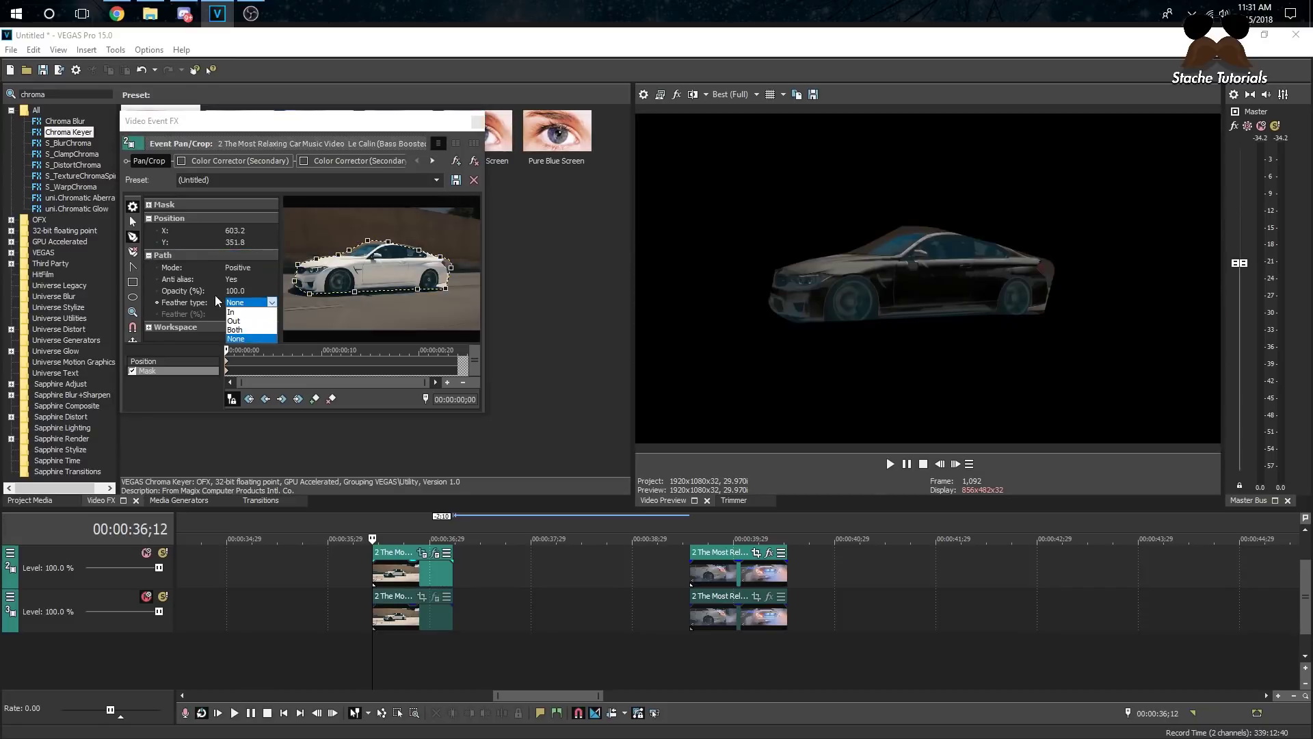
click(242, 321)
click(242, 314)
text(3)
key(Return)
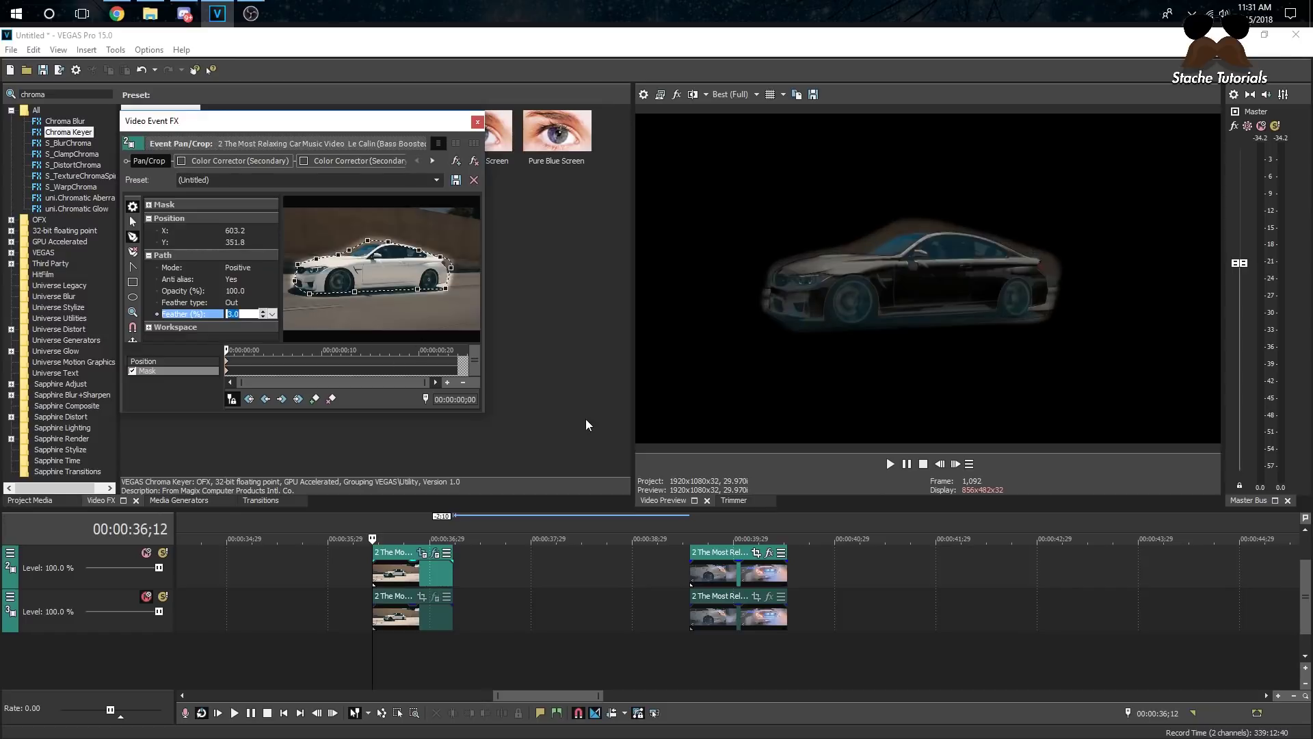
Check the masked clip by stepping the playhead to its end and back onto the car
click(433, 574)
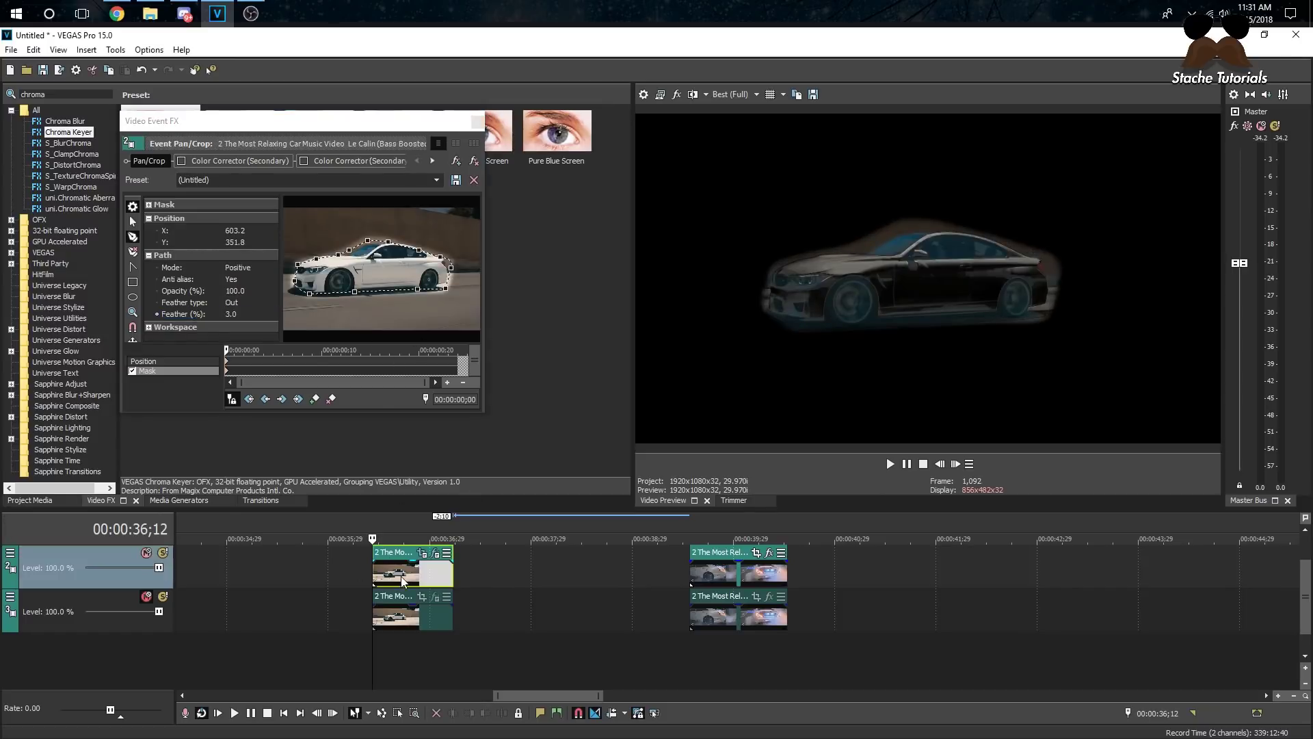
key(Right)
key(Right)
key(Right)
key(Right)
key(Right)
key(Right)
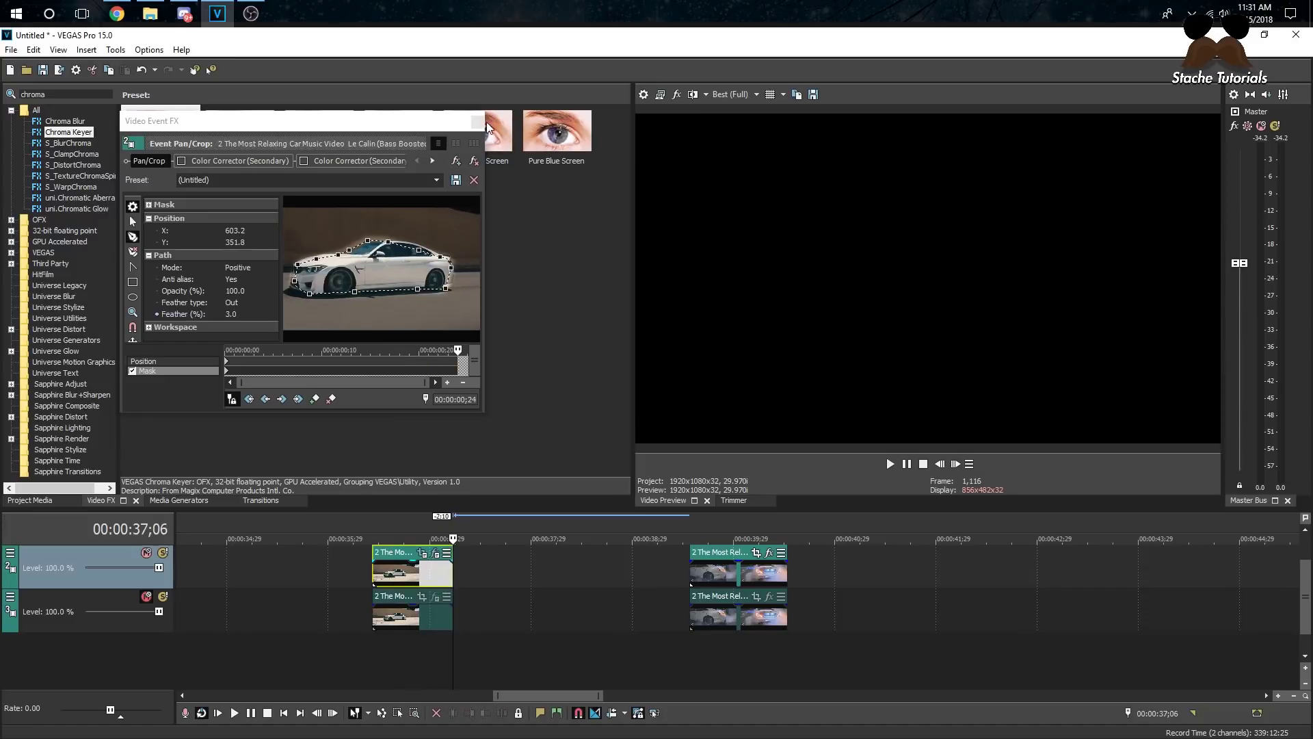
click(476, 121)
key(Left)
key(Left)
key(Left)
key(Left)
key(Left)
key(Left)
key(Left)
key(Left)
key(Left)
key(Left)
key(Left)
key(Left)
key(Left)
key(Left)
key(Left)
key(Left)
key(Left)
key(Left)
key(Left)
key(Left)
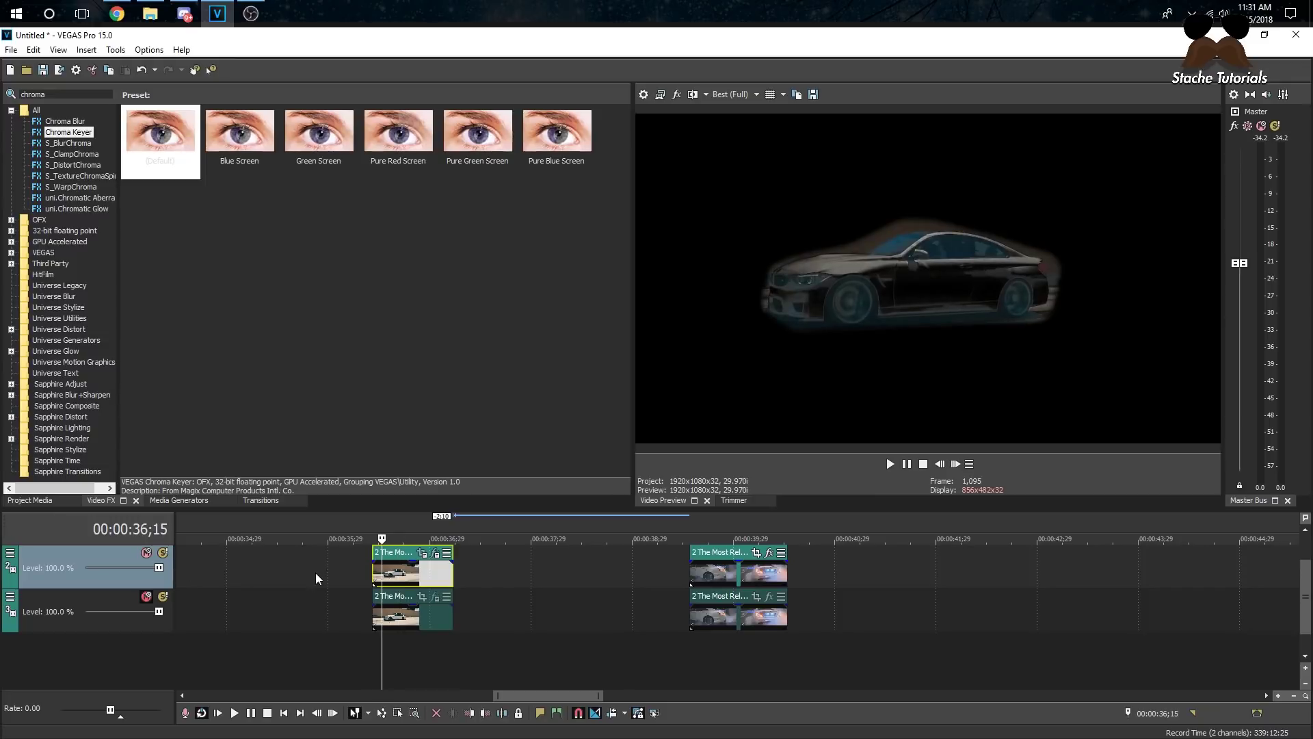
Duplicate the masked car track
right_click(352, 558)
click(370, 438)
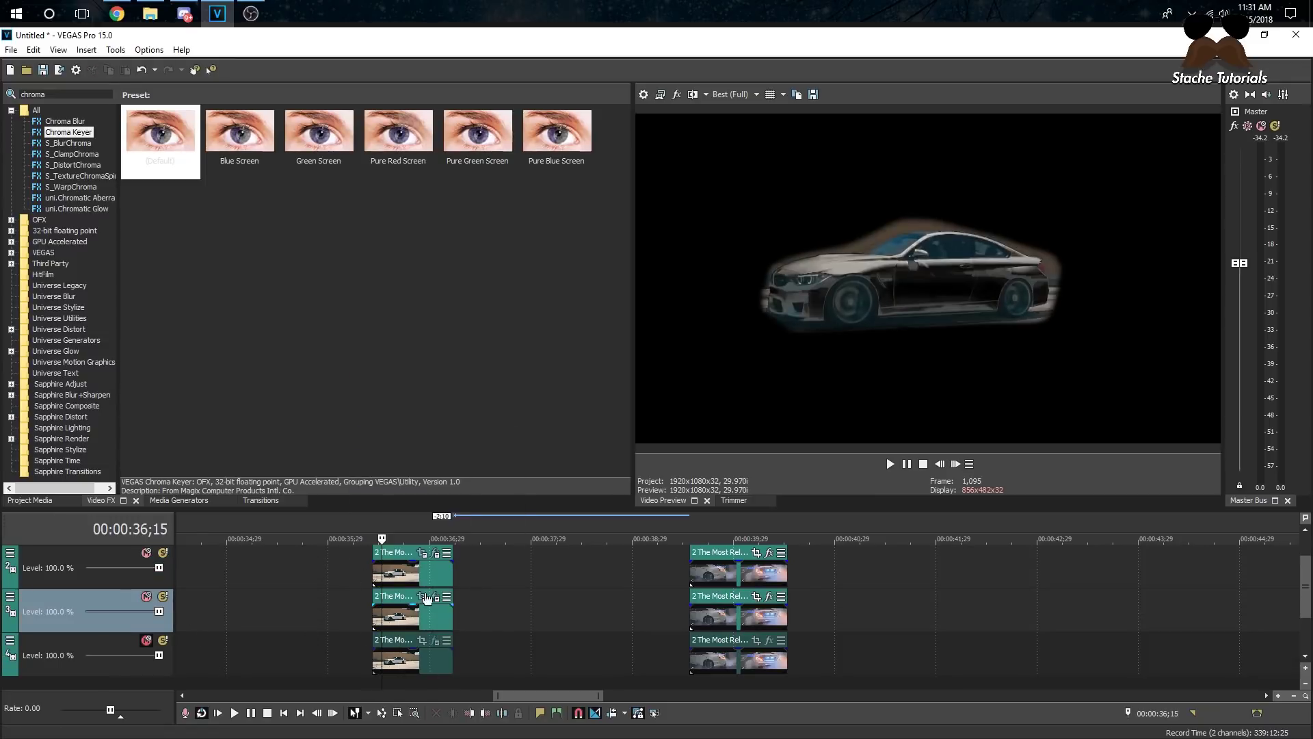
click(436, 553)
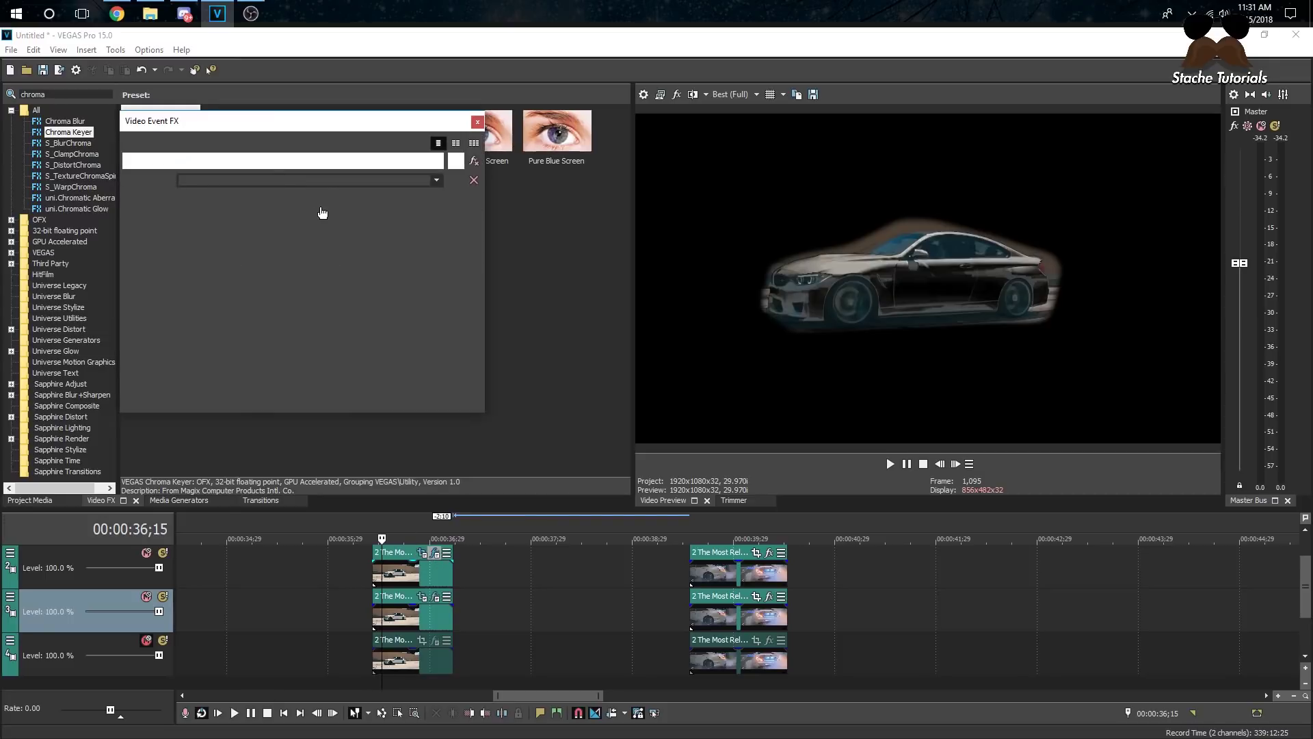
click(480, 120)
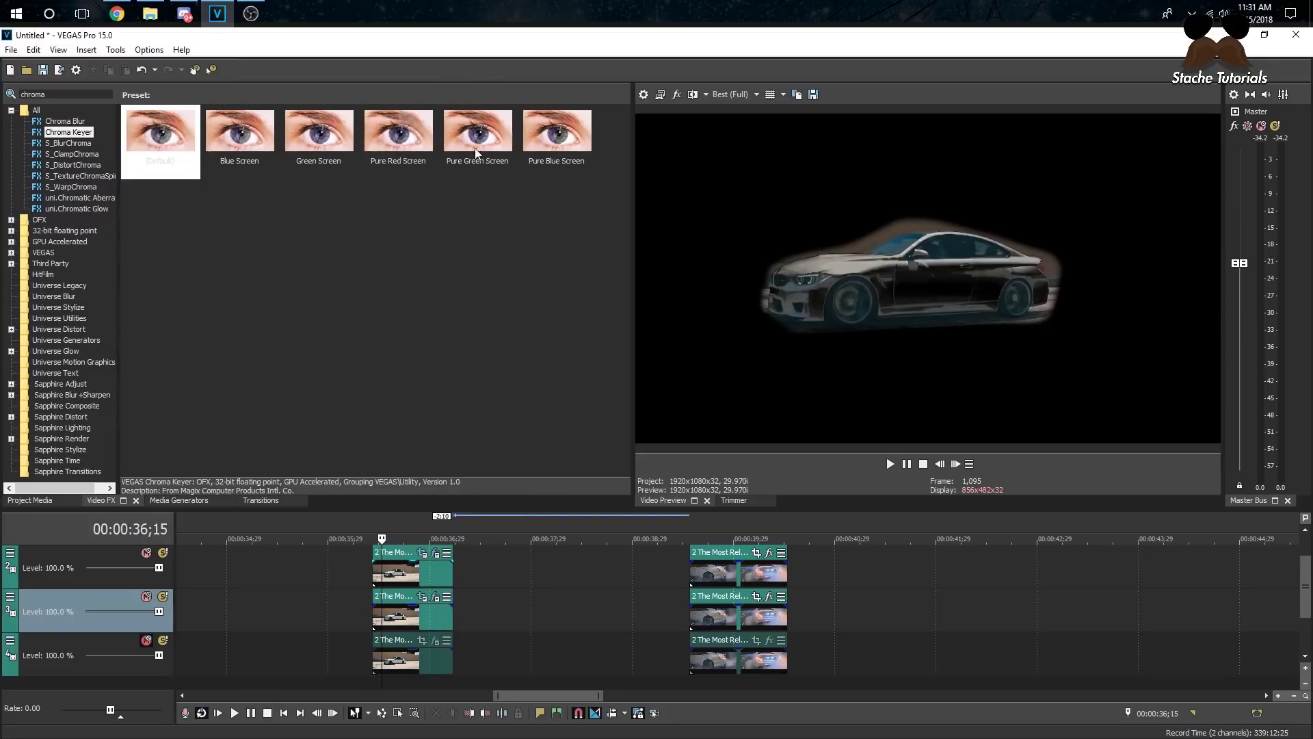
Uncheck the Chroma Keyer in the copied clip's Event FX so the car shows white
click(436, 596)
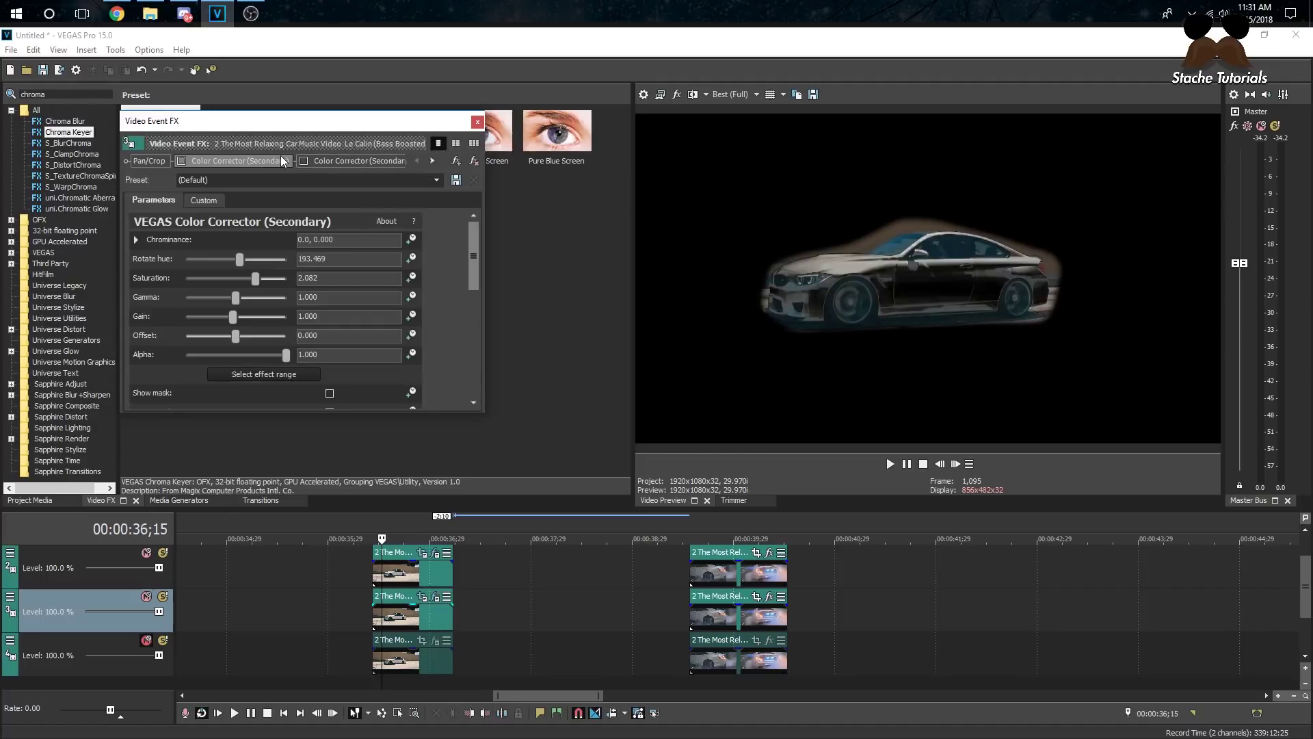
click(437, 161)
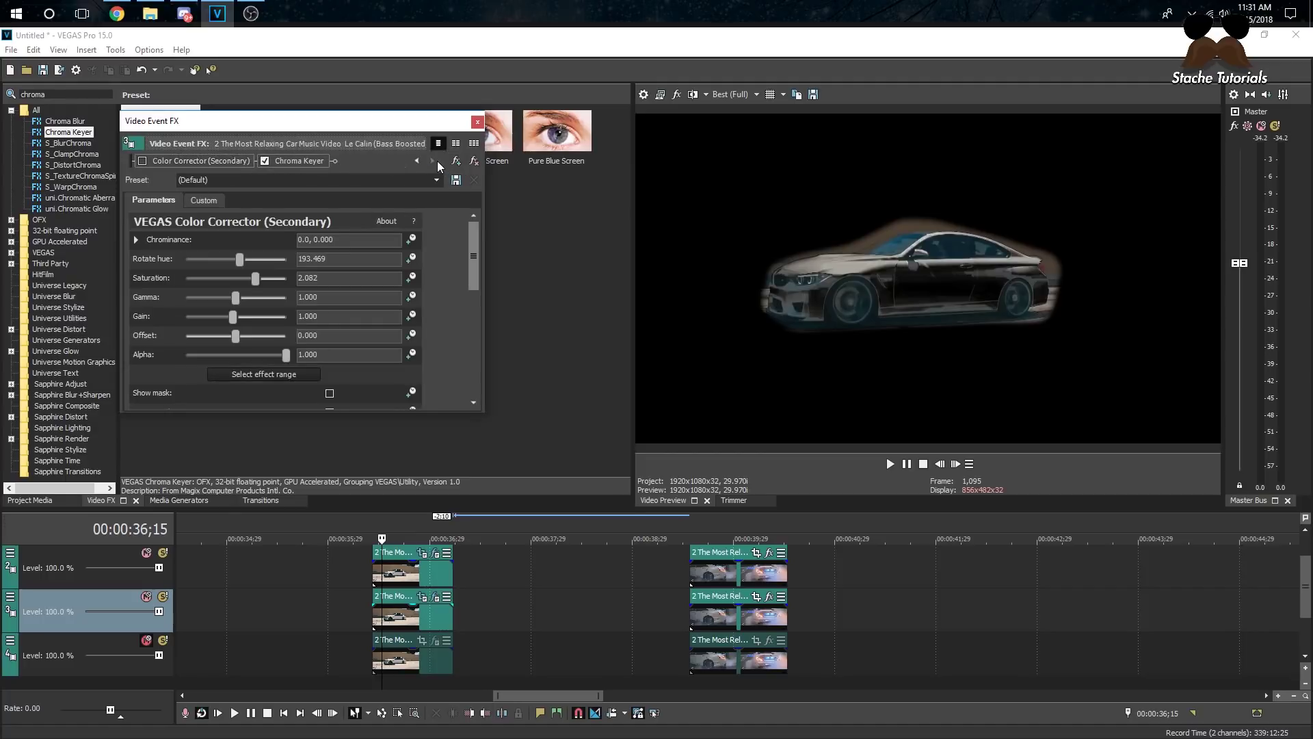
click(267, 161)
click(477, 122)
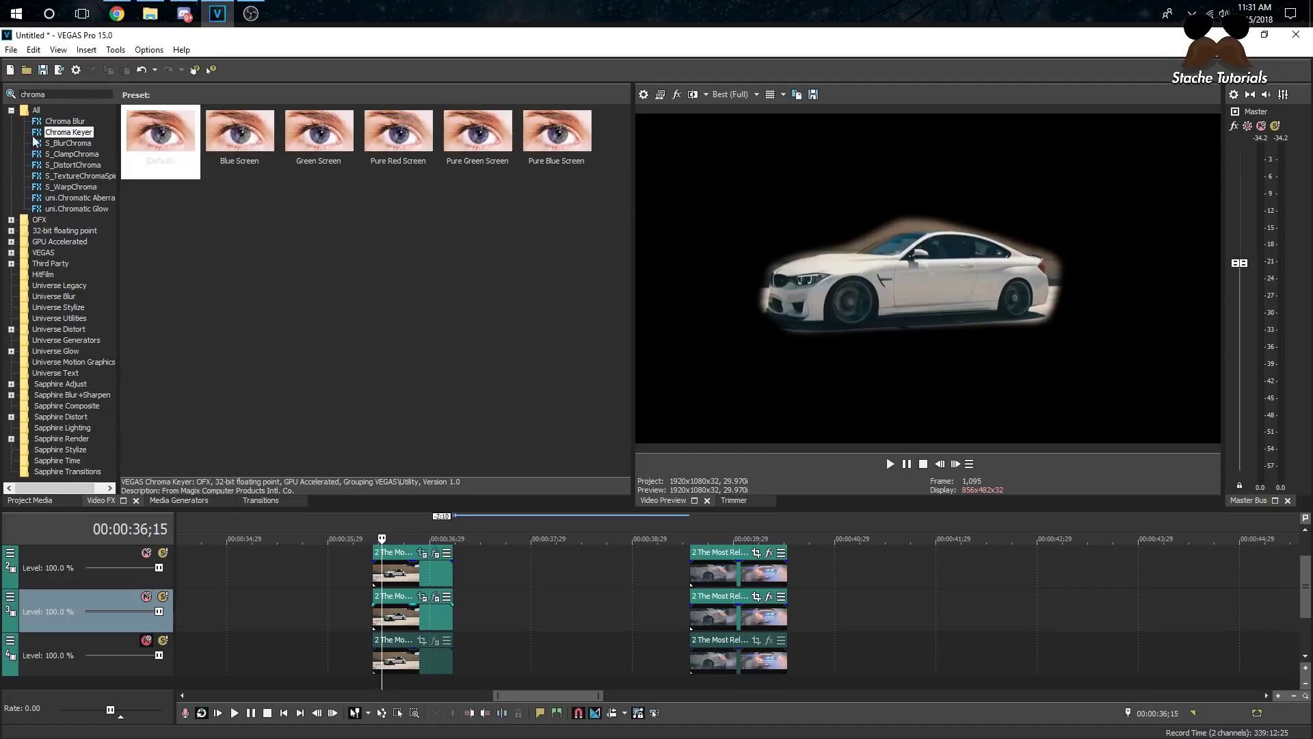
click(72, 93)
Apply the default Color Corrector to the copied car clip via a 'color' search
text(color)
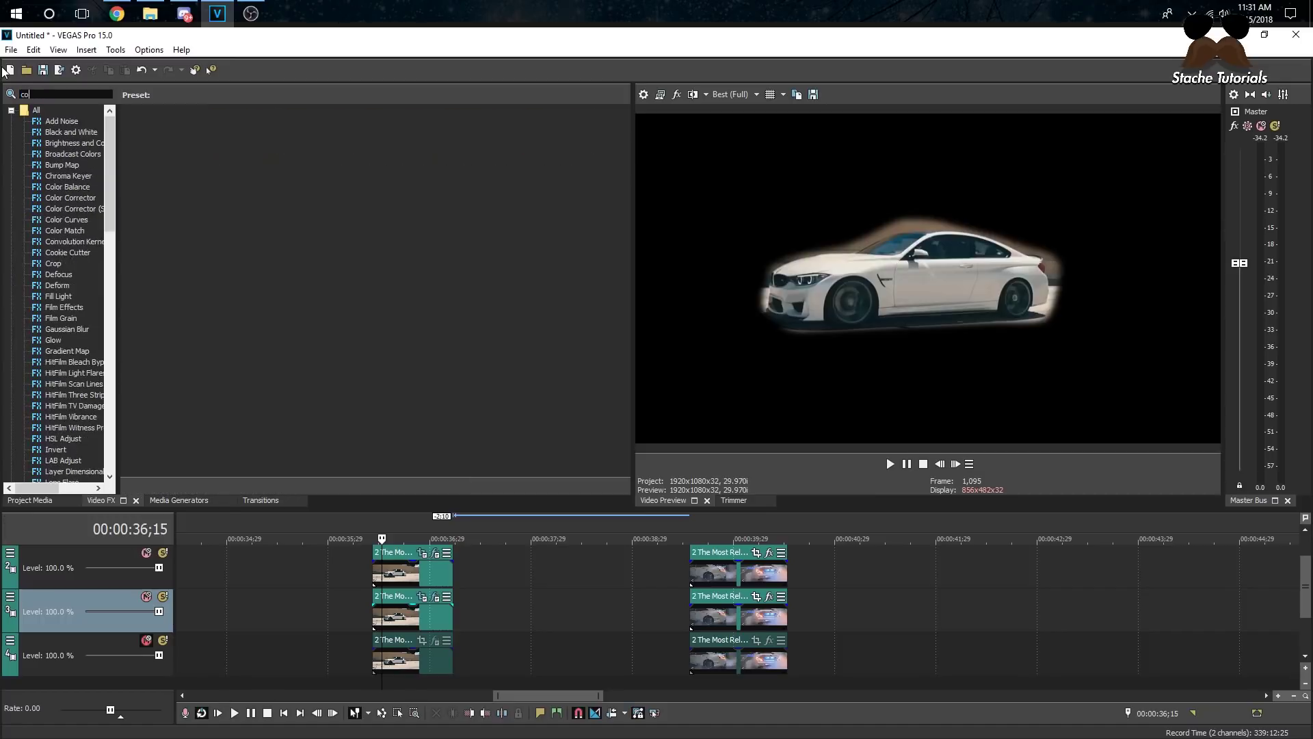
click(66, 179)
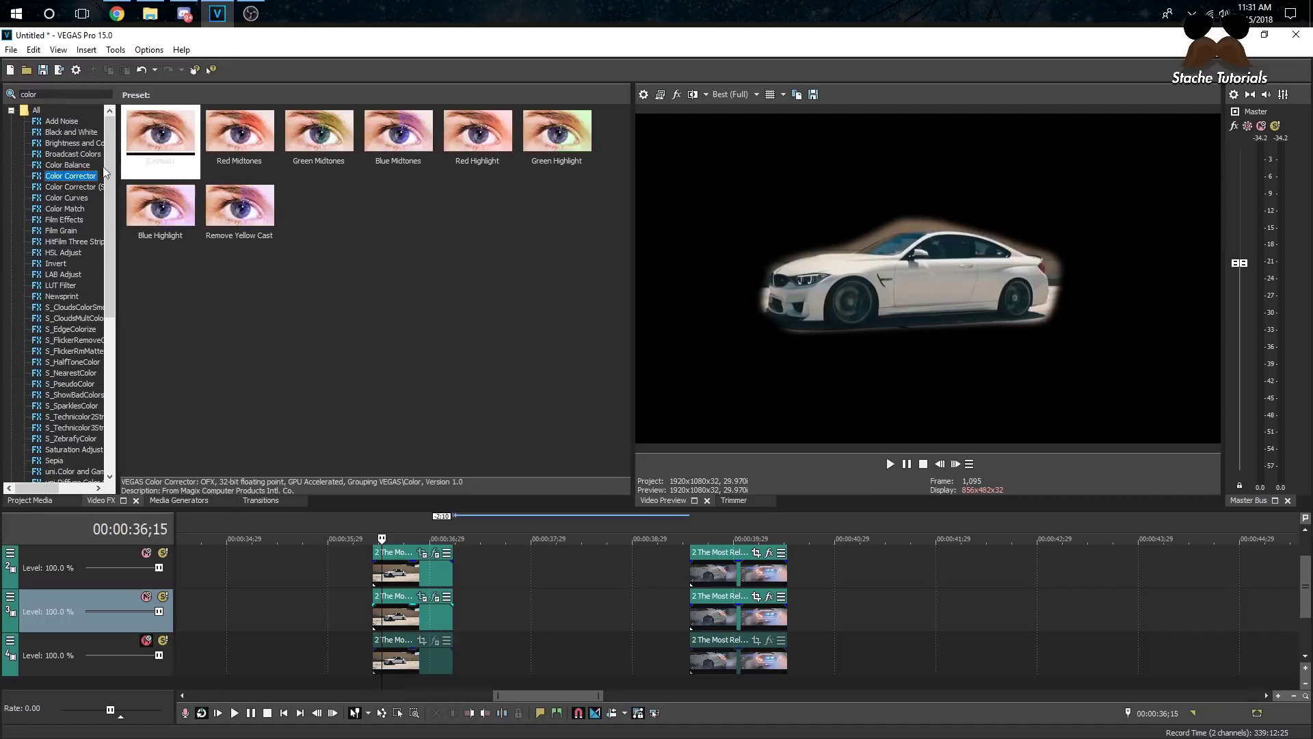
drag(161, 134, 411, 616)
Drag the Low and Mid wheels toward blue, Mid at 332.91, 1.000
mouse_move(302, 300)
mouse_down()
mouse_move(354, 331)
mouse_move(303, 303)
mouse_up()
drag(471, 234, 466, 305)
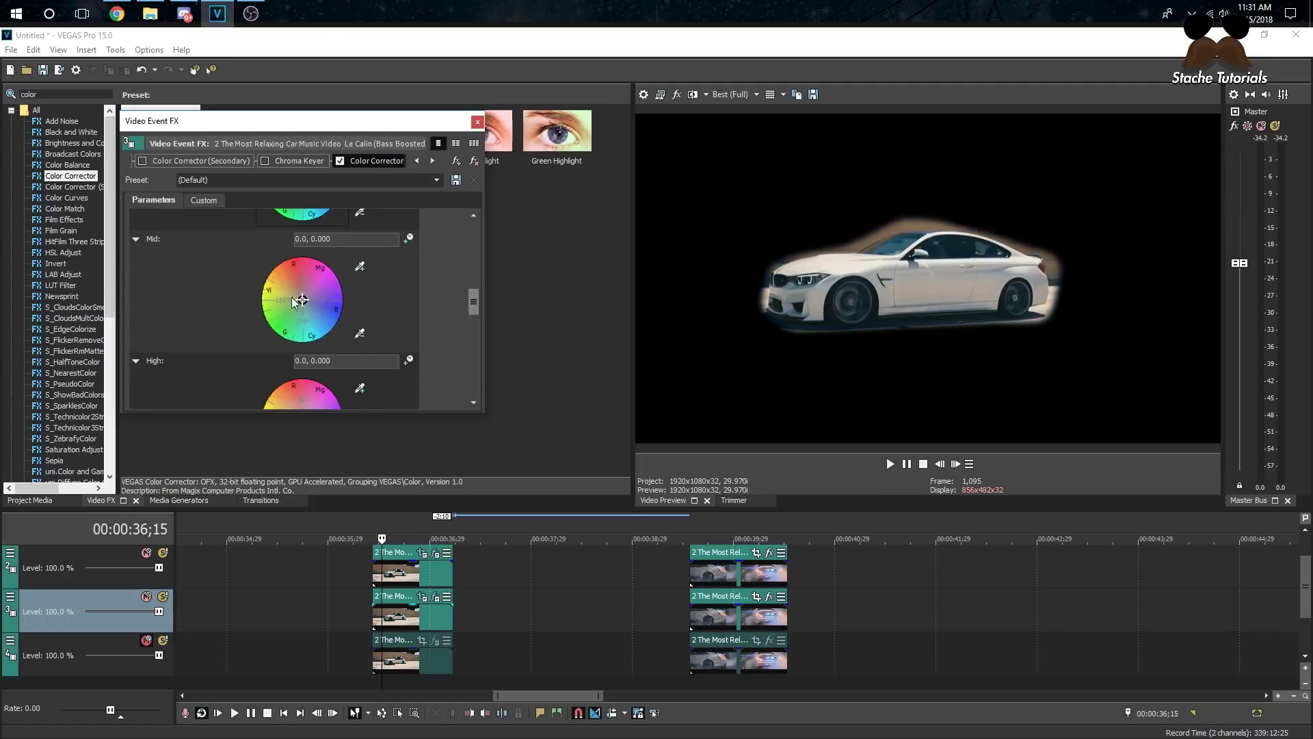
drag(303, 301, 356, 327)
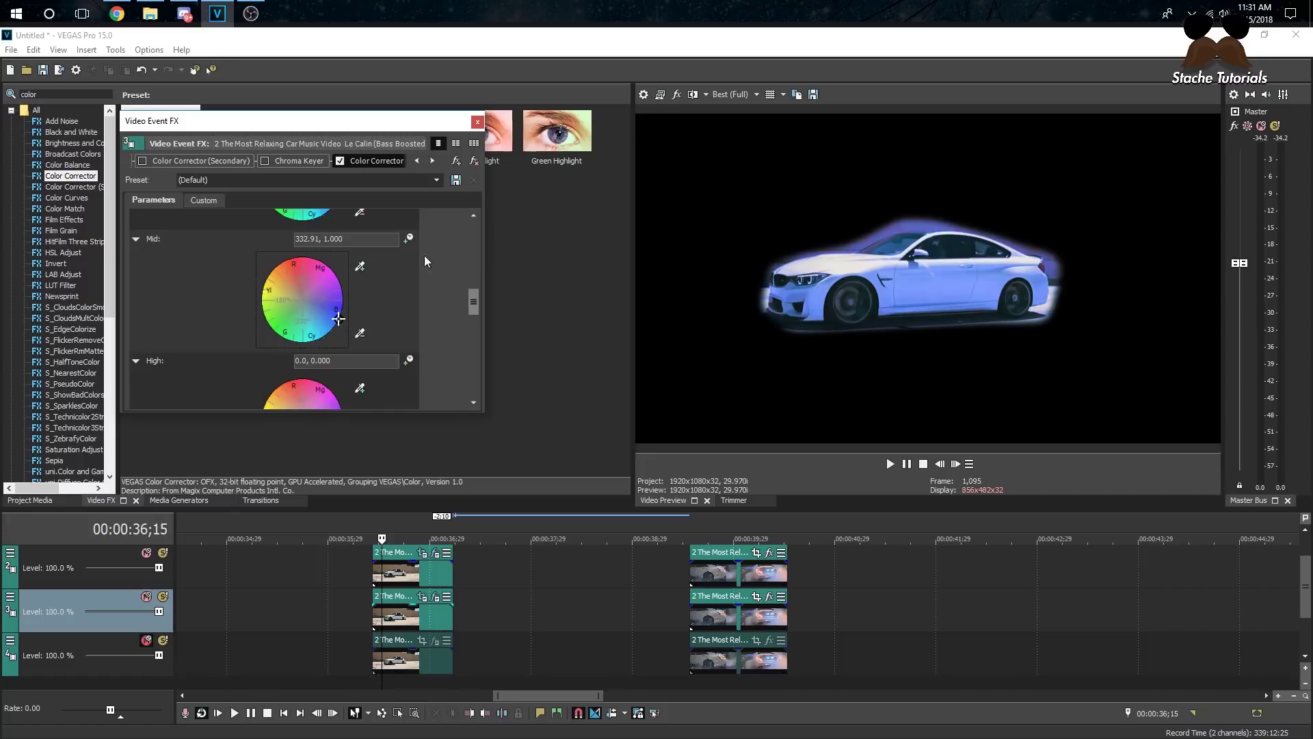
click(476, 122)
scroll(290, 590, down, 2)
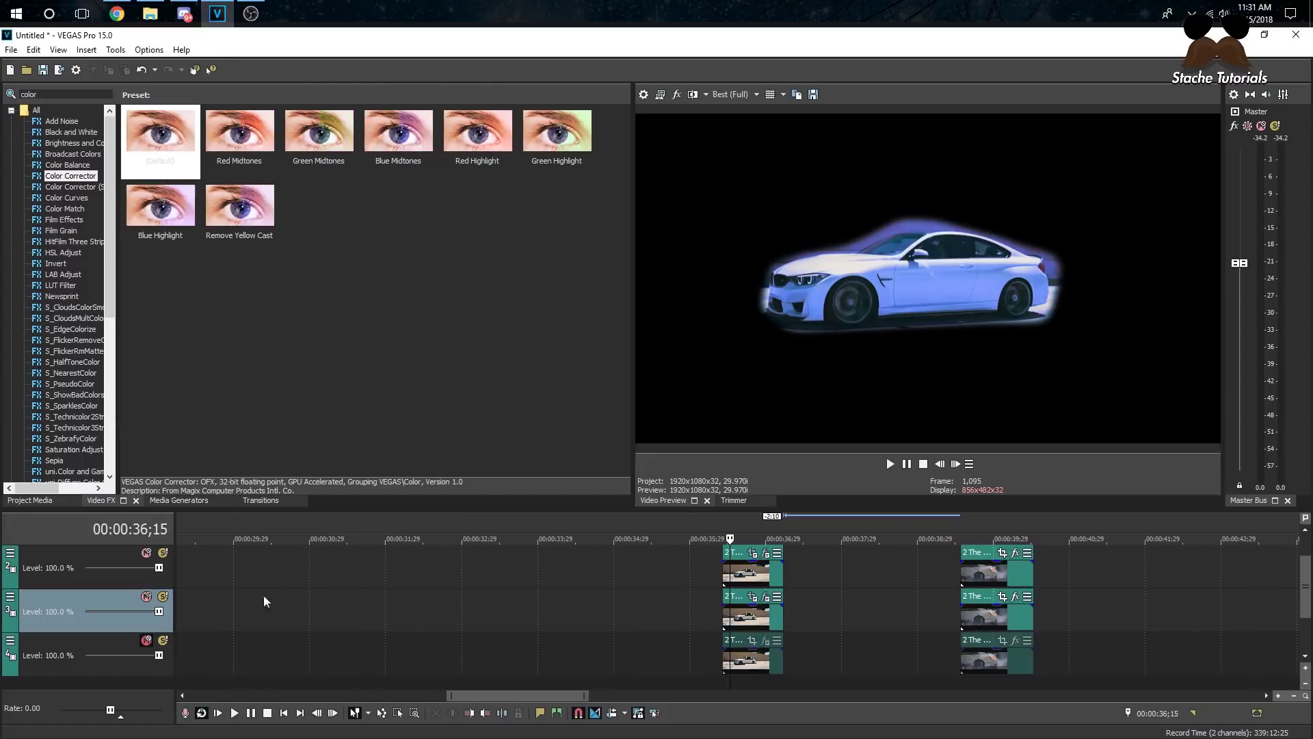
Unmute the bottom road track and open the middle car clip's Pan/Crop at its start
scroll(235, 627, up, 2)
click(146, 640)
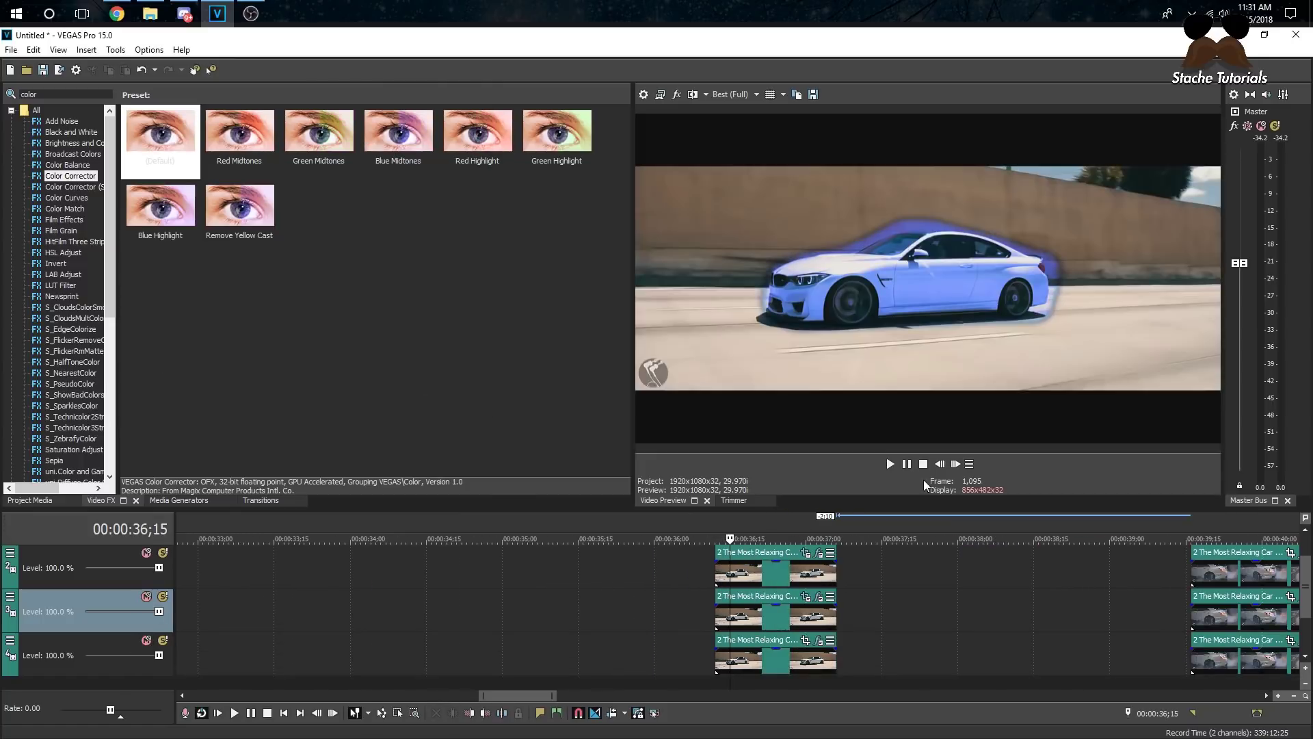
click(766, 612)
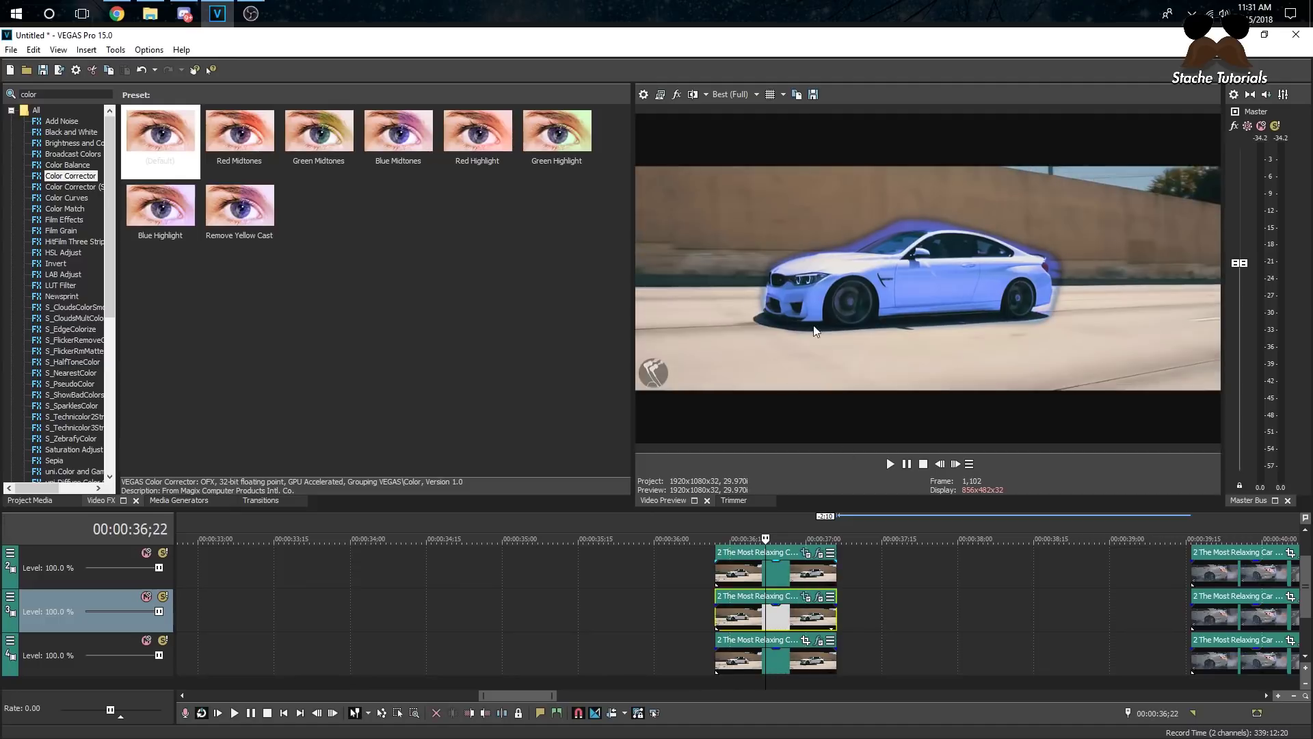
click(819, 597)
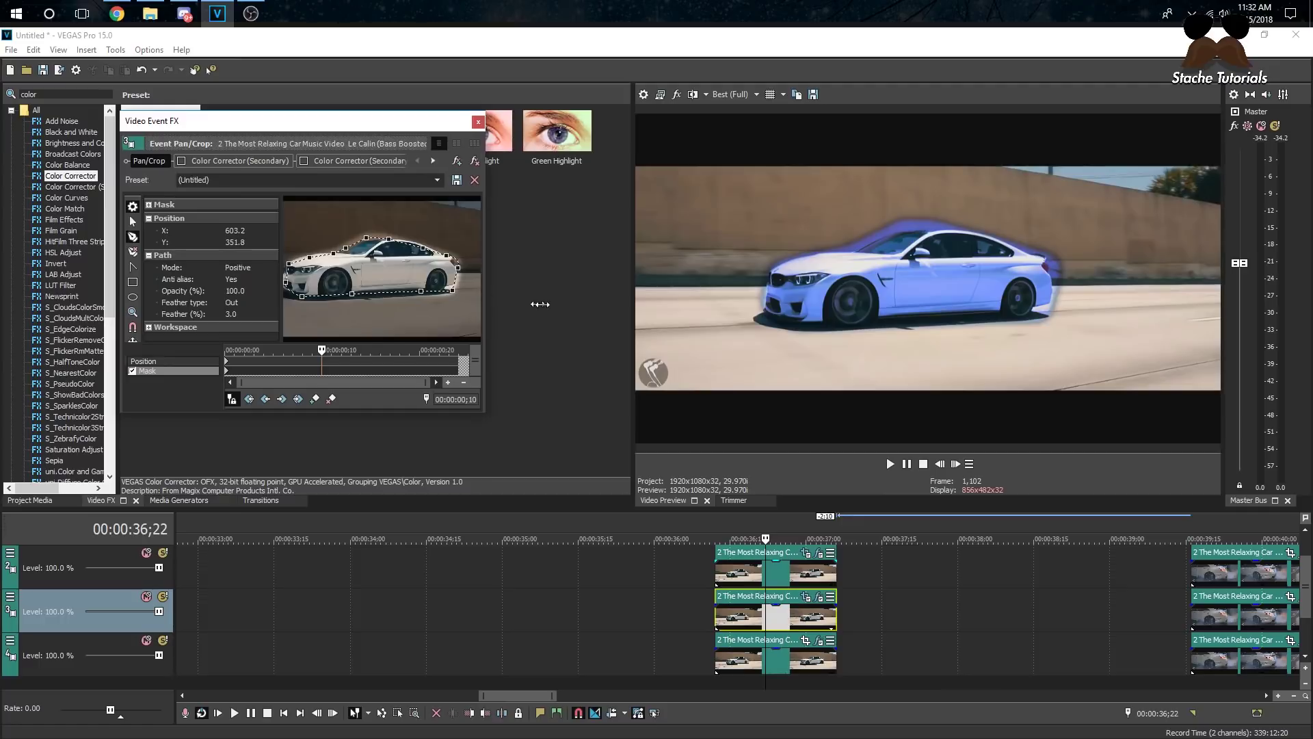
drag(515, 299, 646, 321)
drag(441, 130, 330, 117)
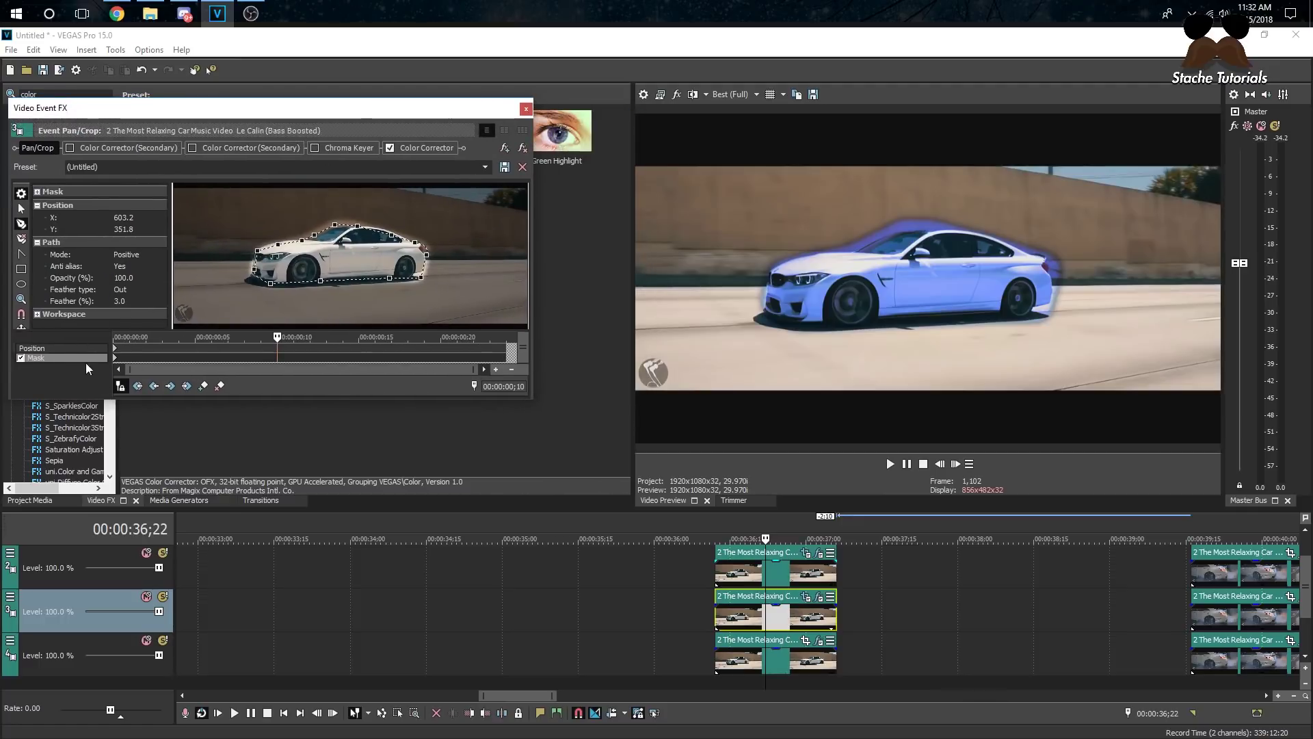
click(115, 354)
Change the middle clip's car mask feather type from Out to In
click(21, 208)
click(247, 236)
click(226, 209)
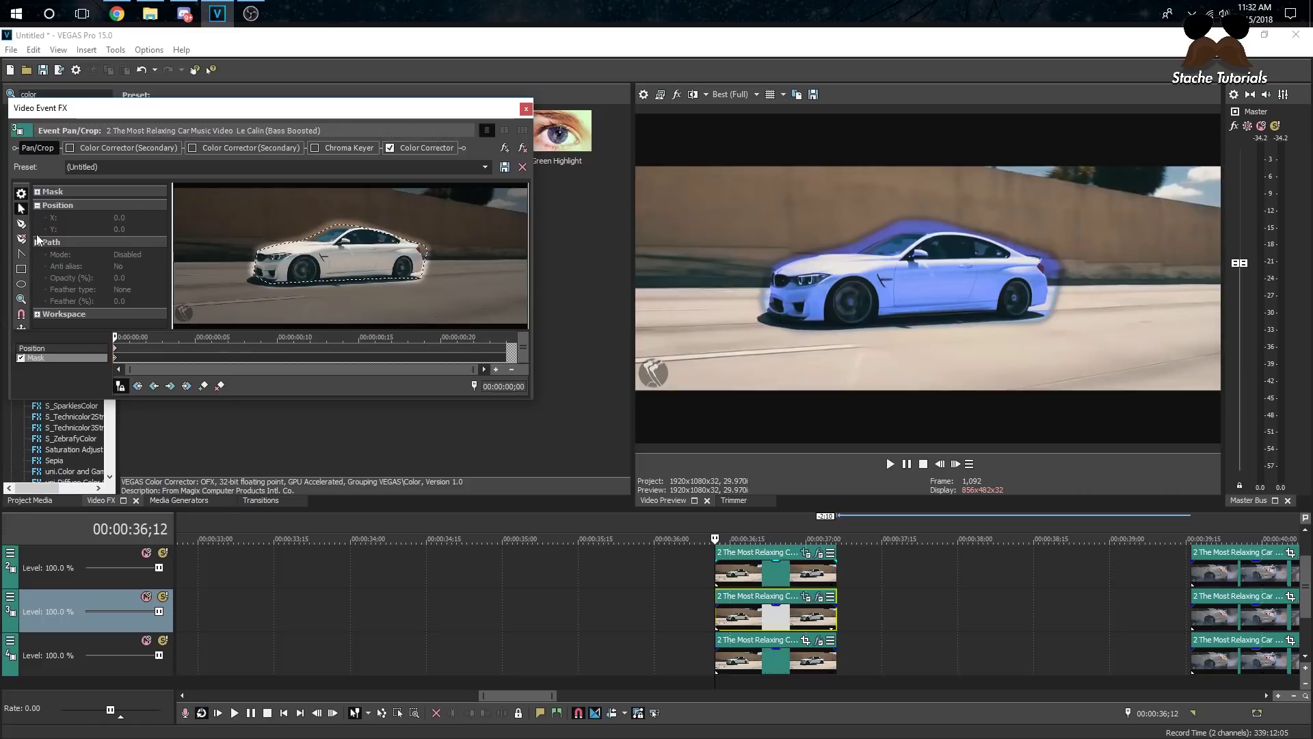
click(125, 290)
click(285, 250)
click(136, 289)
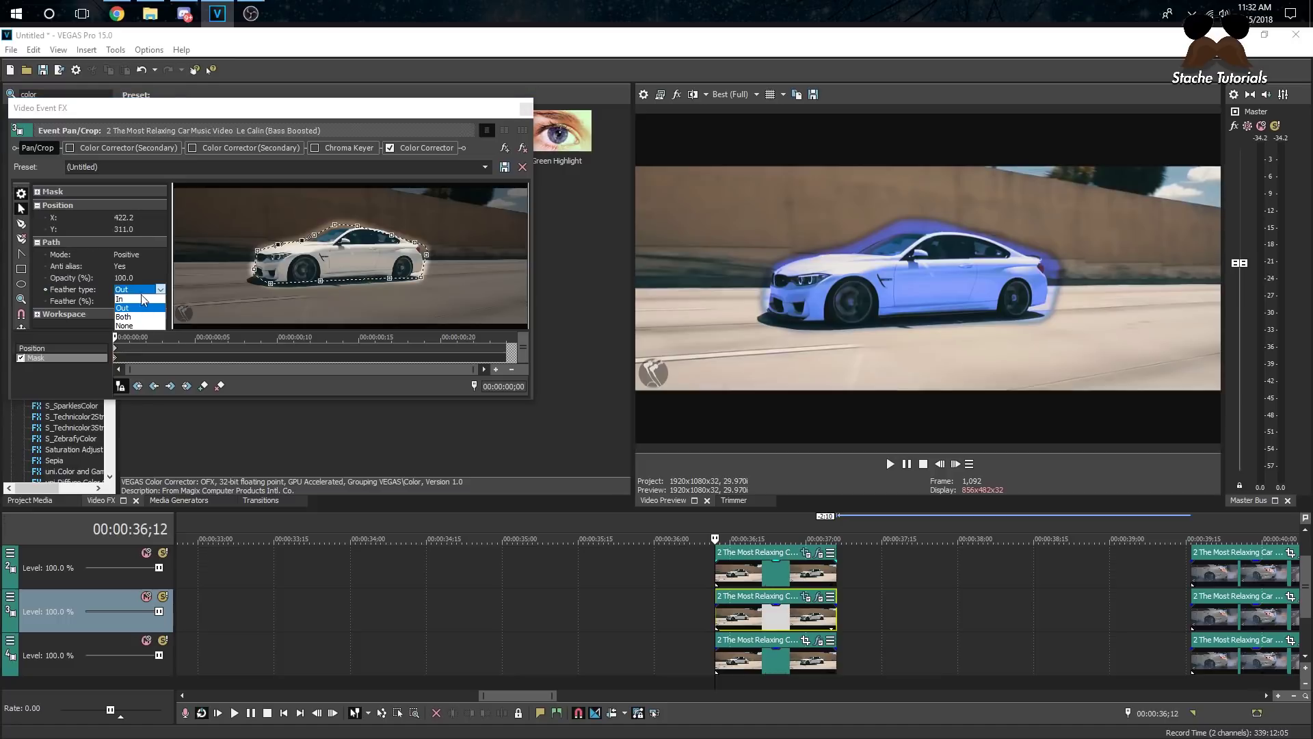
click(144, 300)
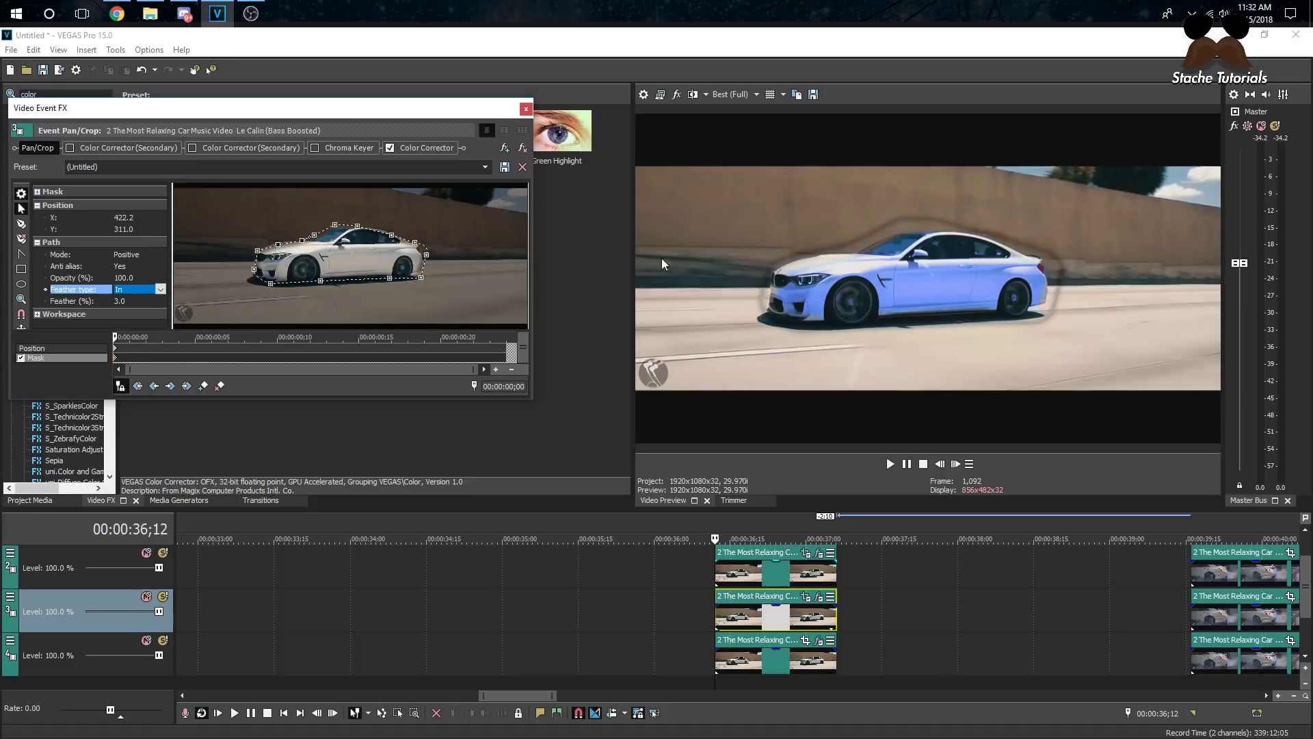
drag(336, 228, 342, 234)
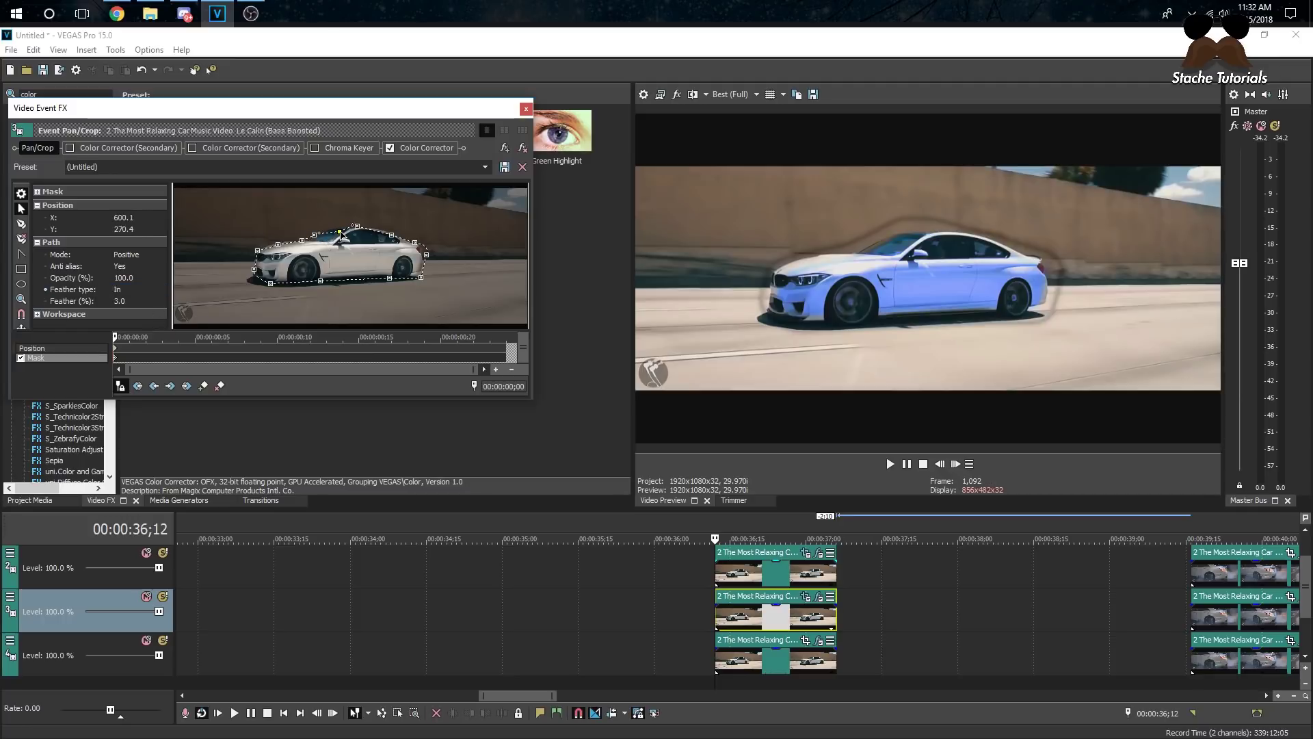
click(257, 251)
click(525, 109)
Change the top clip's car mask feather type to In as well
click(806, 553)
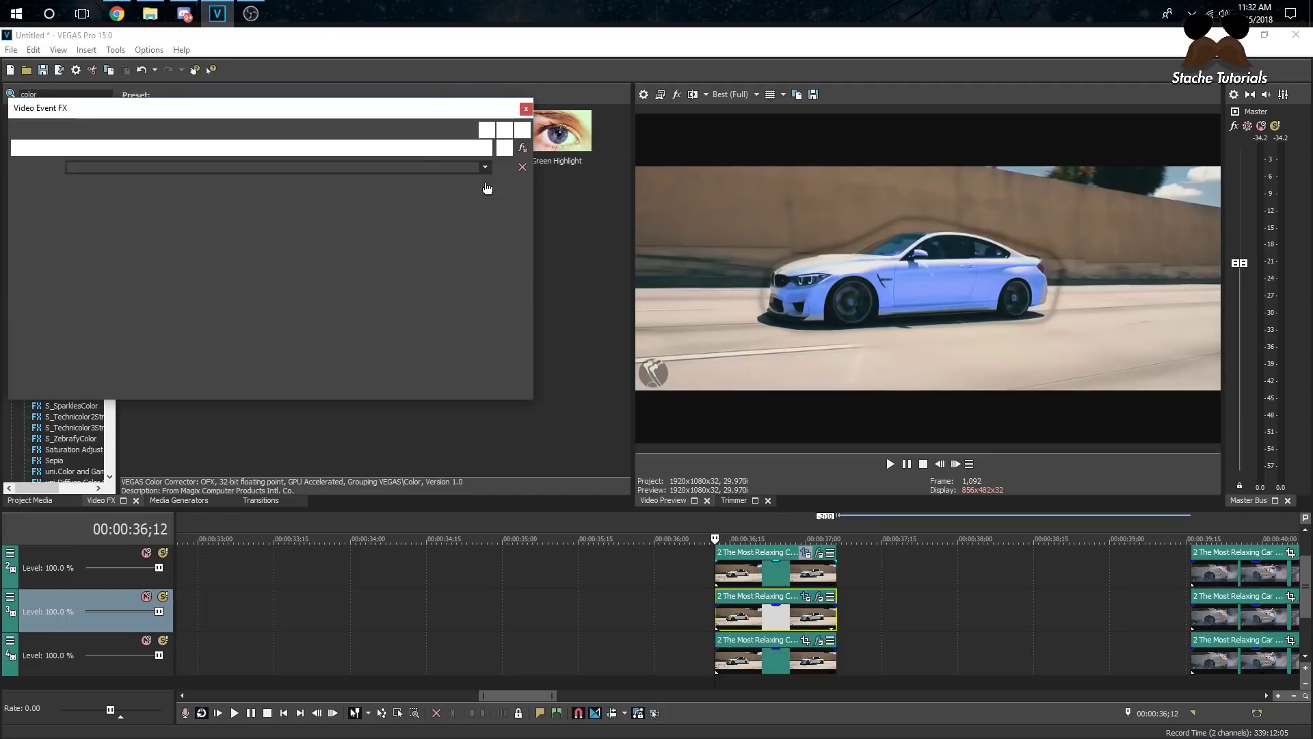
click(134, 290)
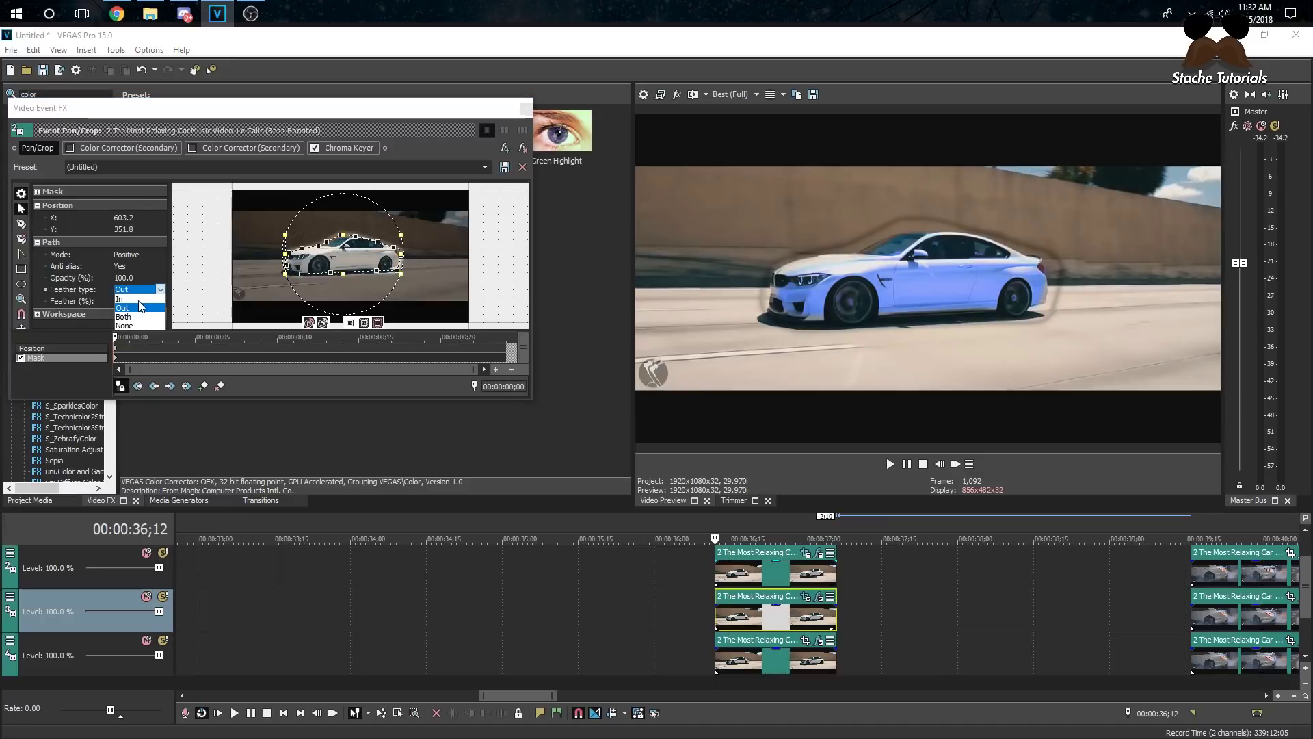
click(138, 299)
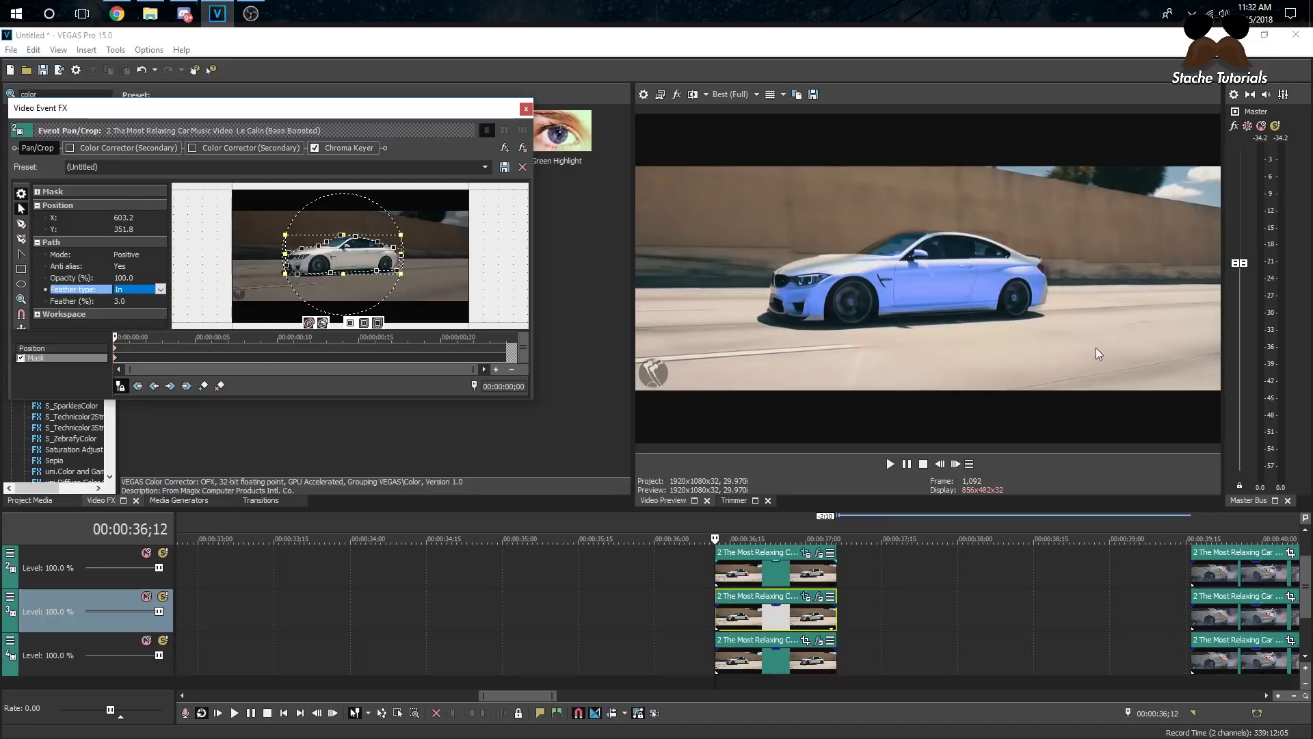
click(500, 312)
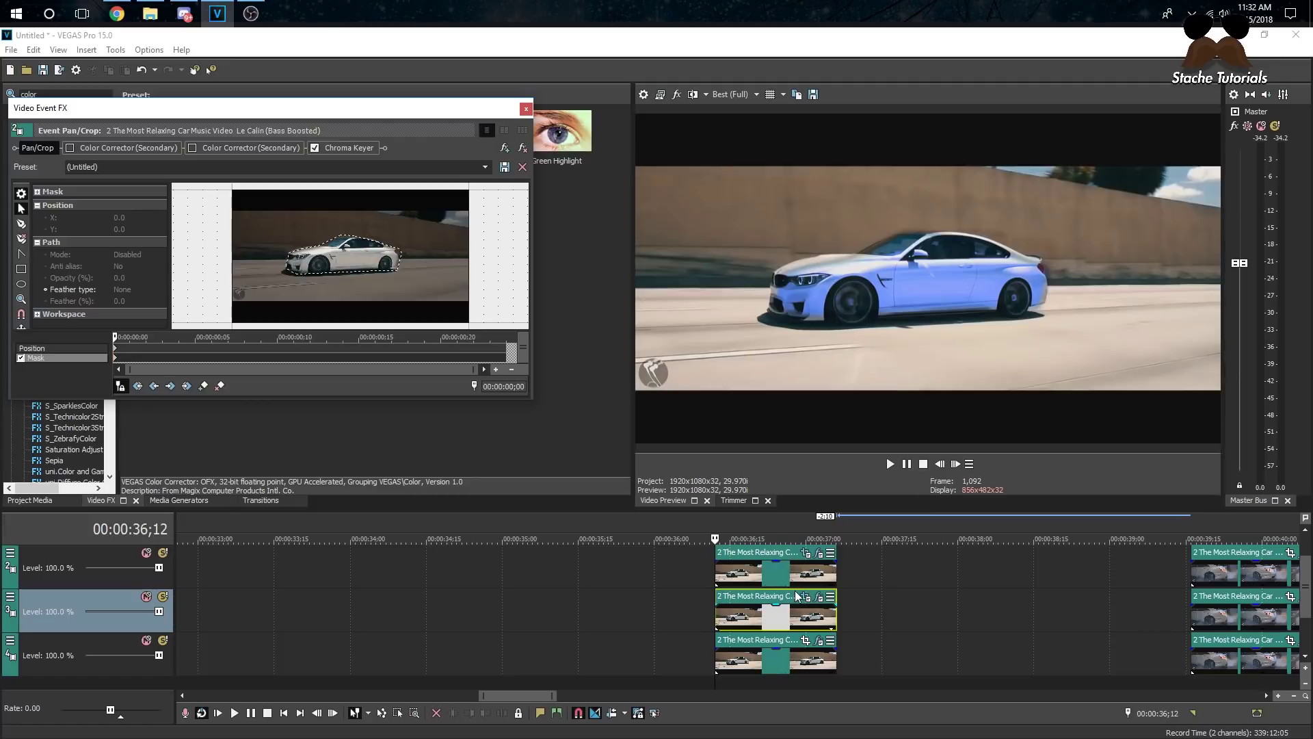
click(732, 580)
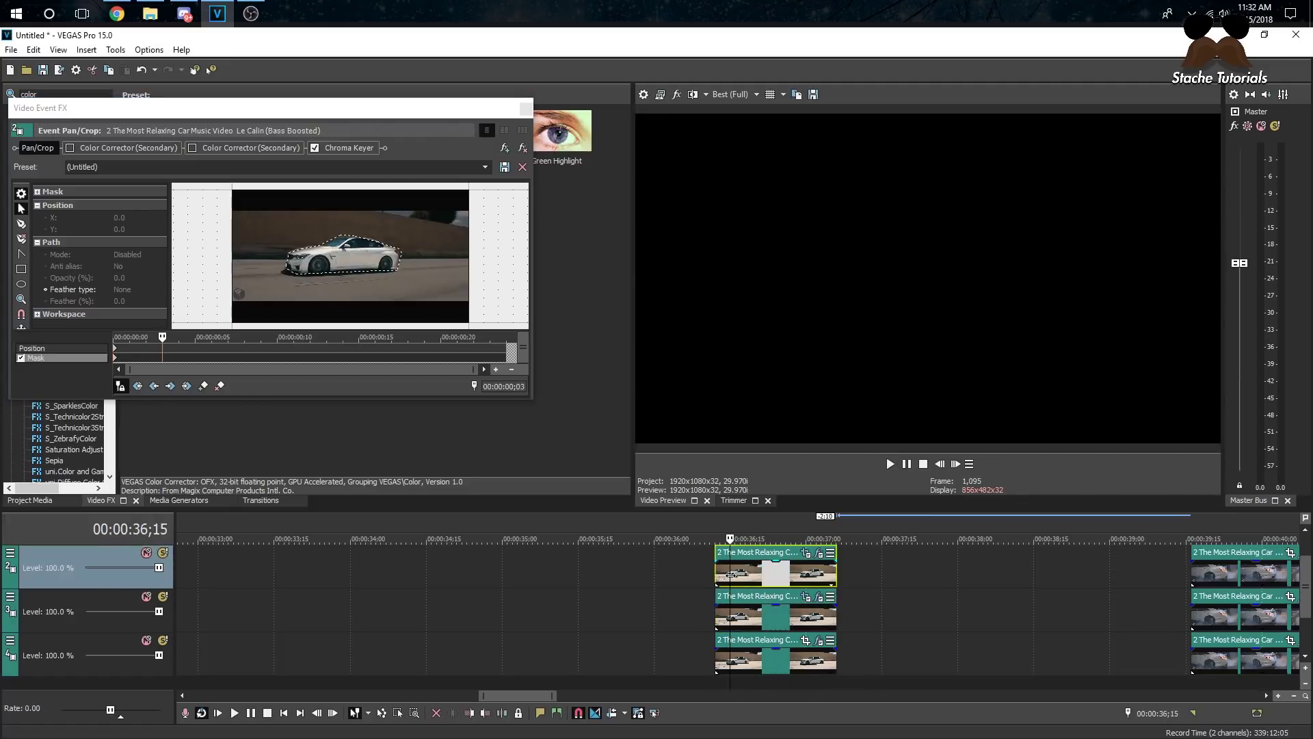
Delete the extra top video track and reopen the car clip's effects
click(525, 108)
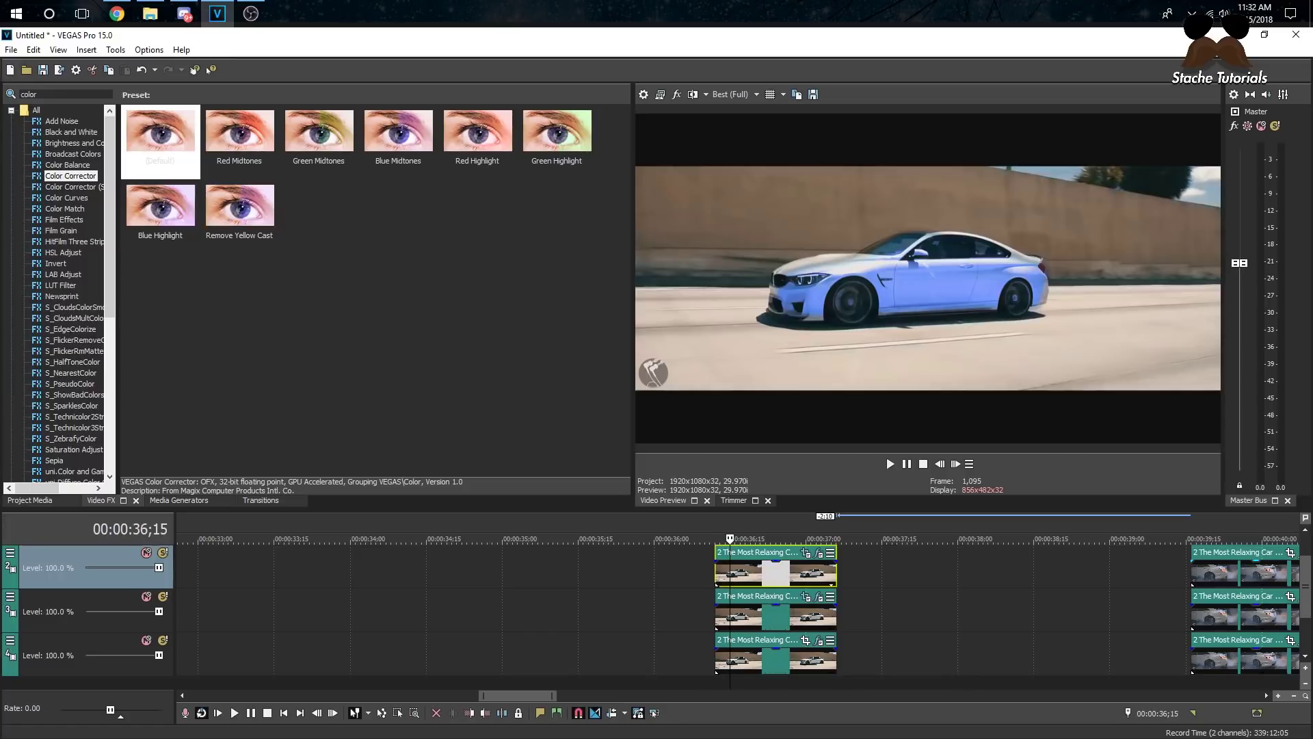
key(Delete)
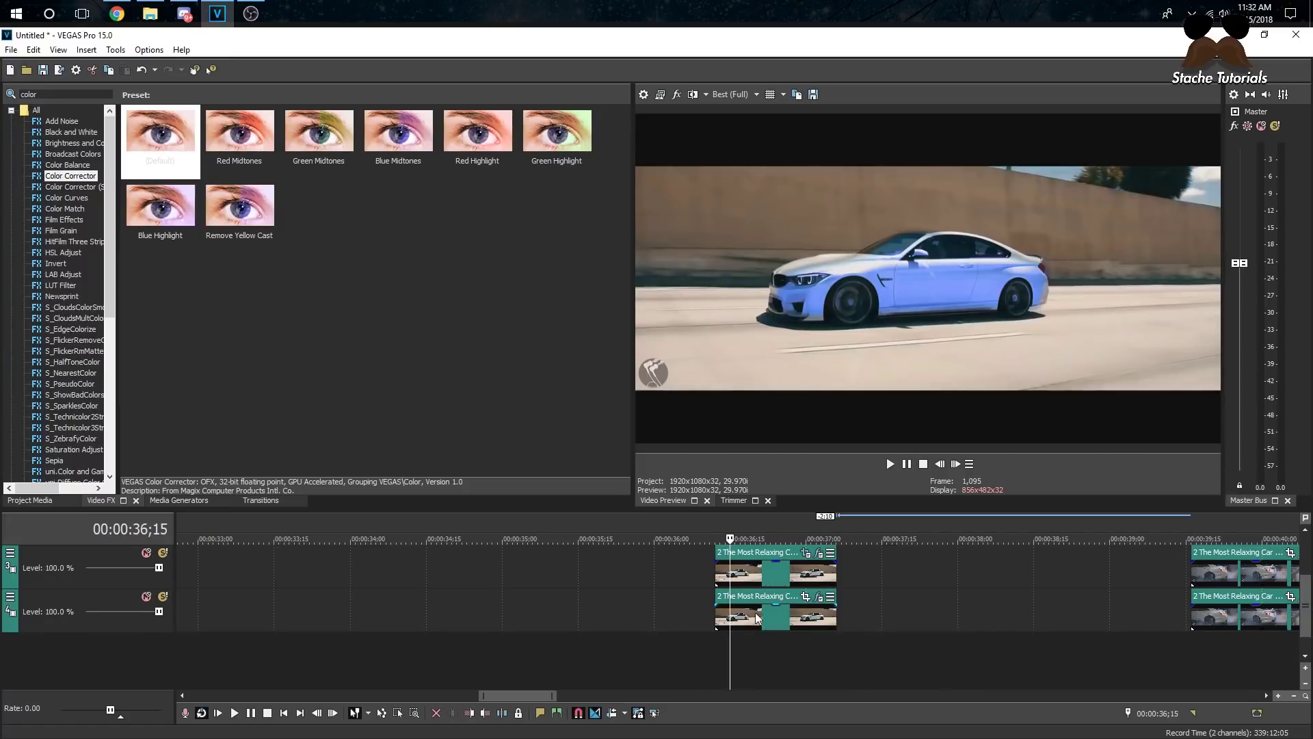
click(818, 595)
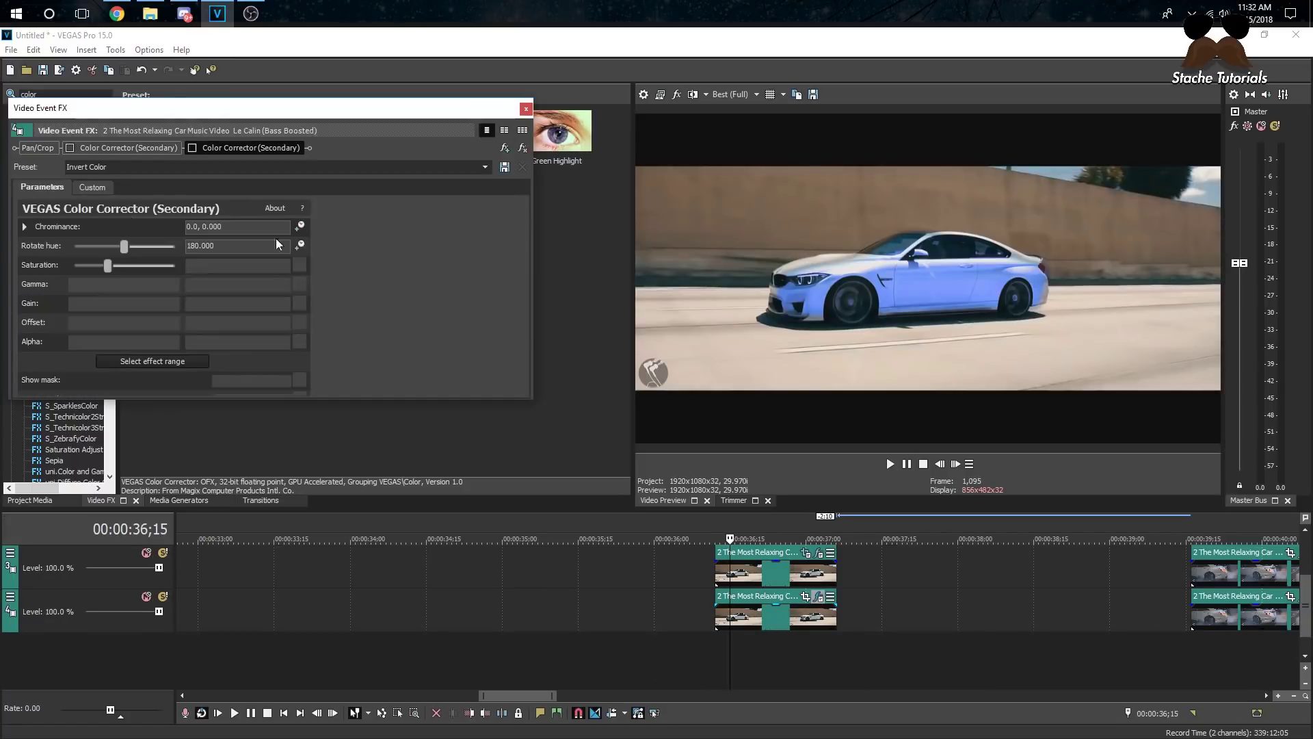
drag(145, 130, 153, 119)
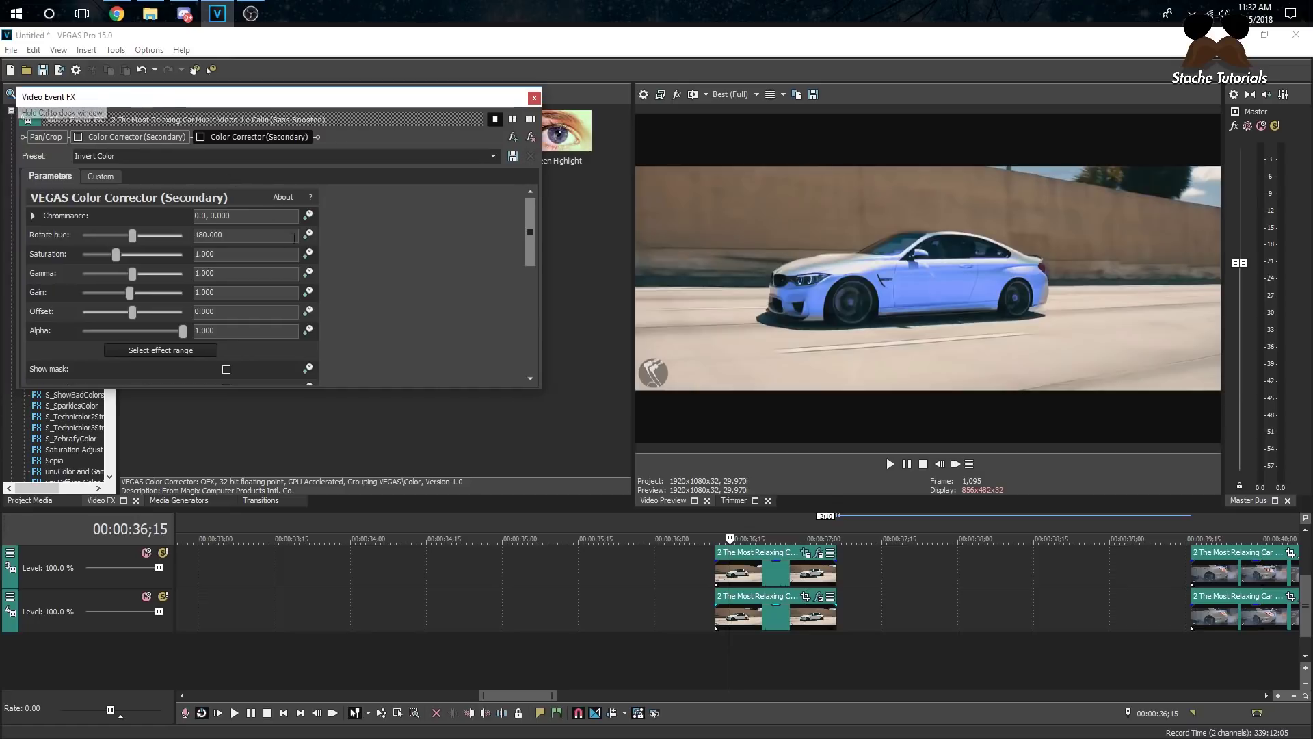
click(534, 98)
click(818, 552)
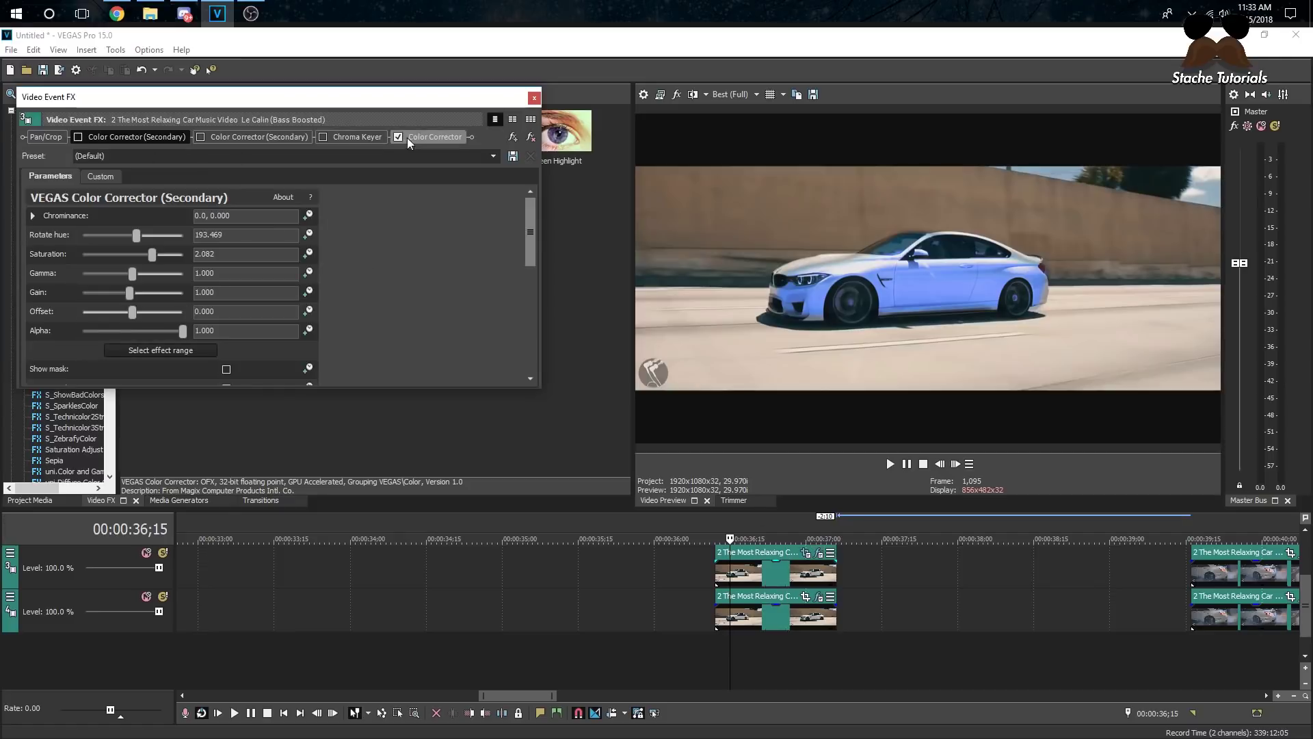
Enable Mid keyframing on the Color Corrector and tint the car green at a later frame
click(417, 137)
drag(531, 208, 528, 274)
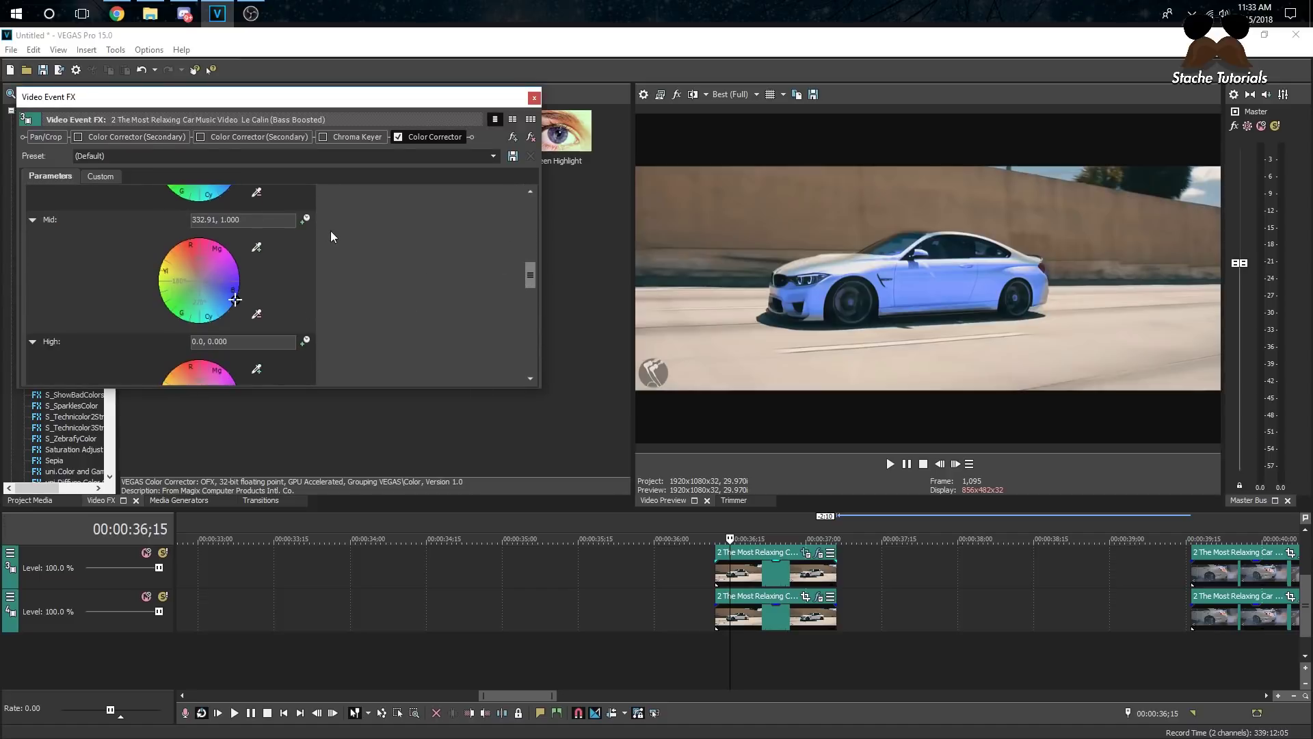
click(305, 220)
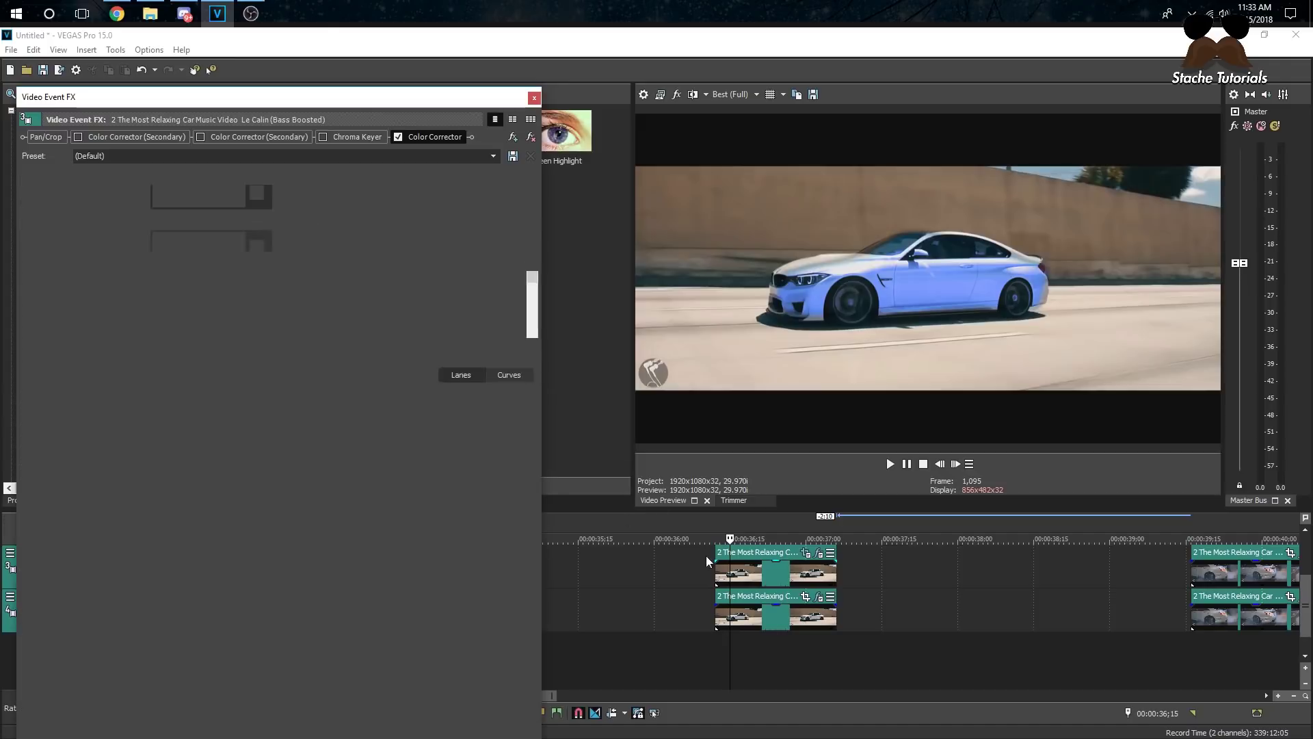
click(784, 583)
mouse_move(197, 276)
mouse_down()
mouse_move(158, 299)
mouse_move(199, 277)
mouse_up()
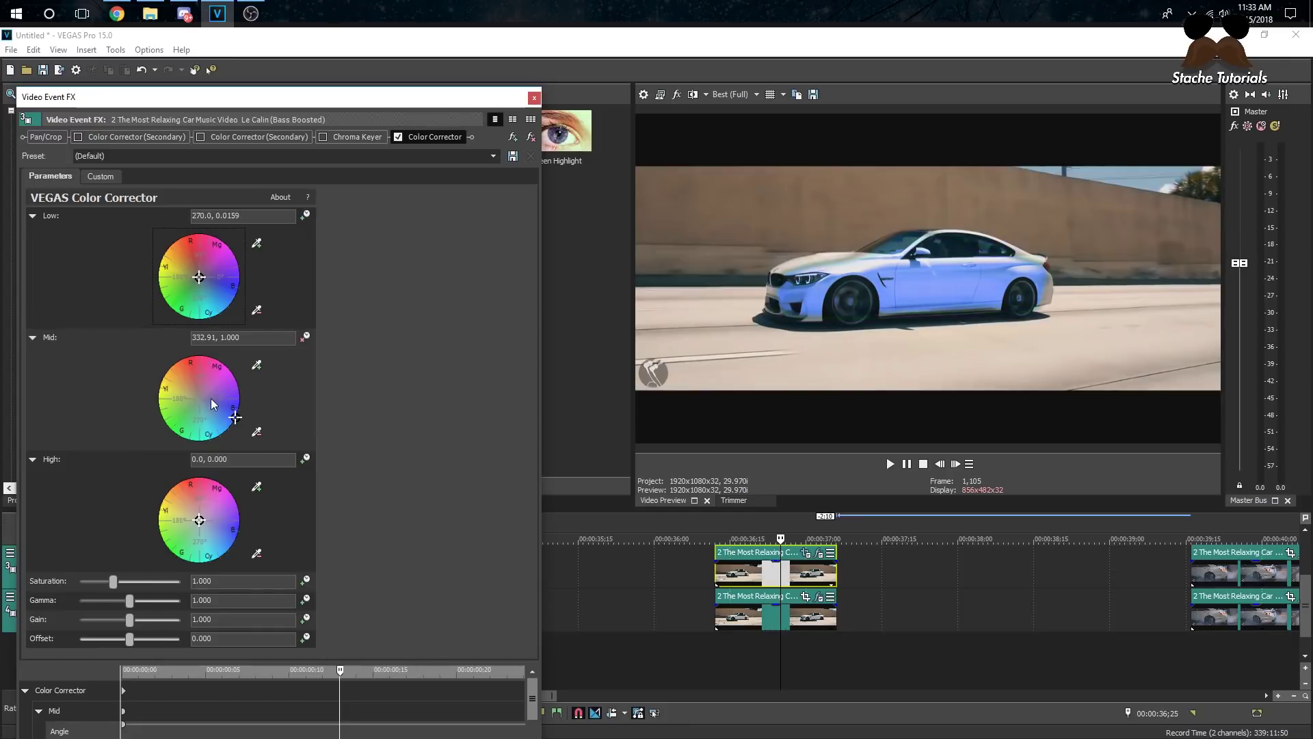
drag(232, 419, 181, 428)
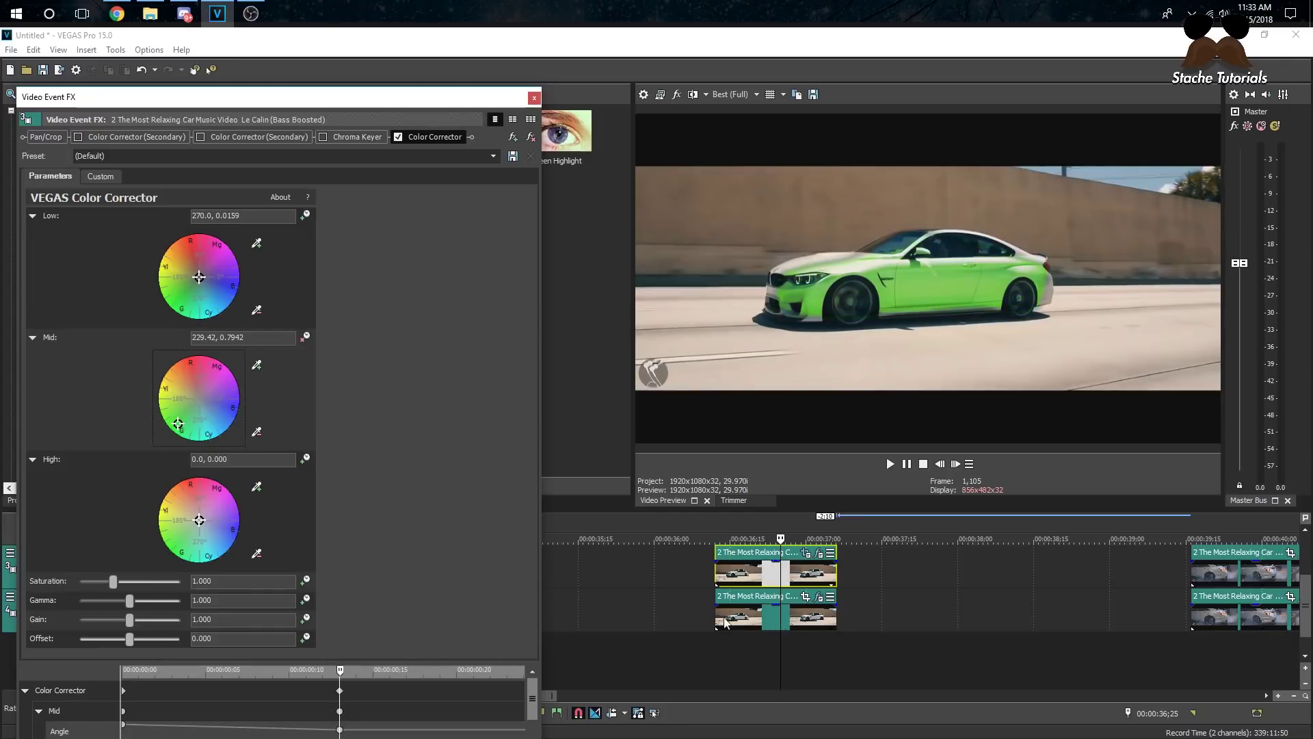
At a later frame, reset the Mid colour to neutral, then tint the car pink
click(832, 613)
click(210, 384)
double_click(210, 383)
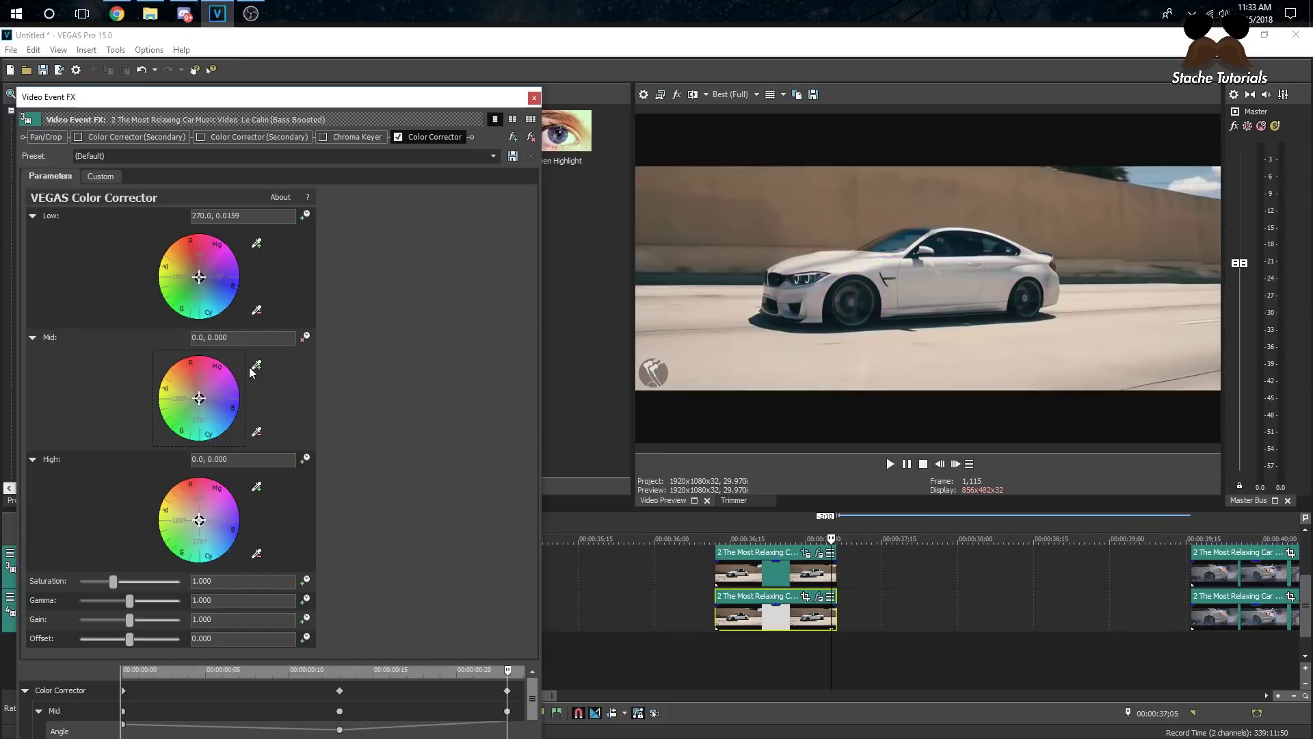
drag(212, 387, 227, 381)
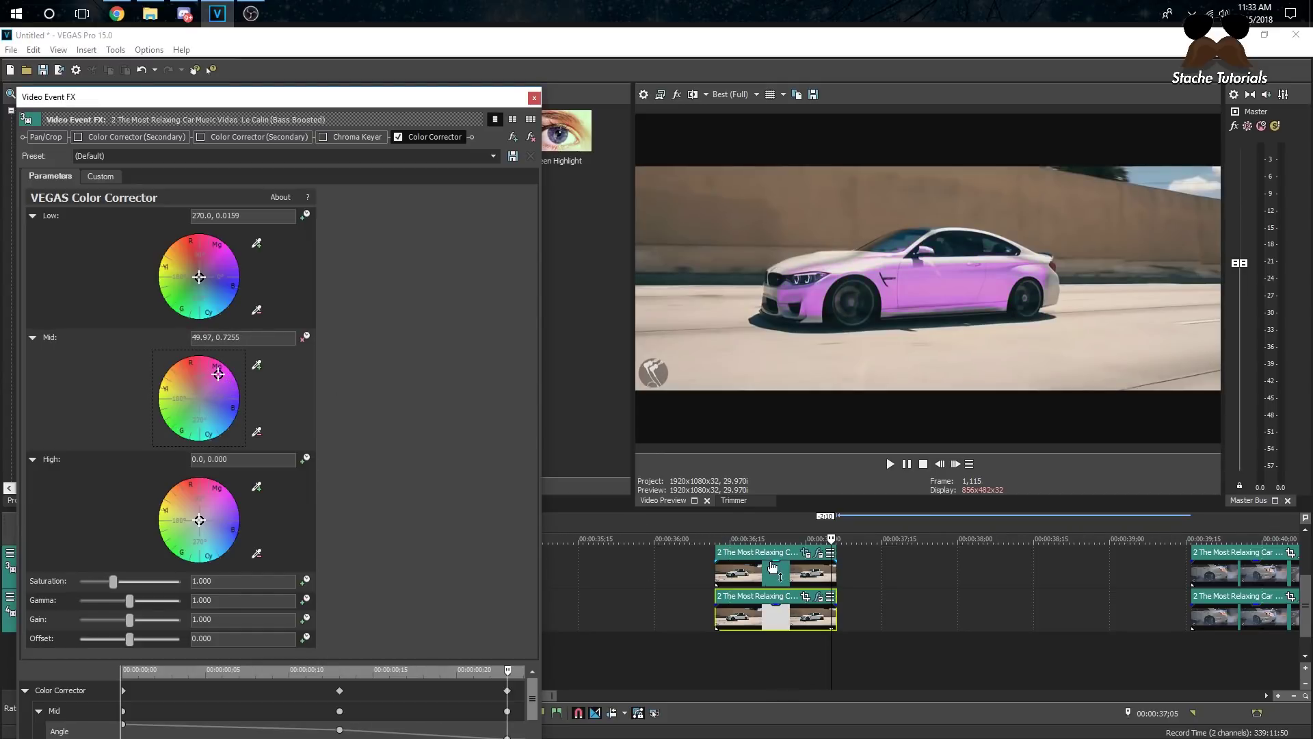
Play back the clip to review the car's colour animation
click(773, 566)
key(space)
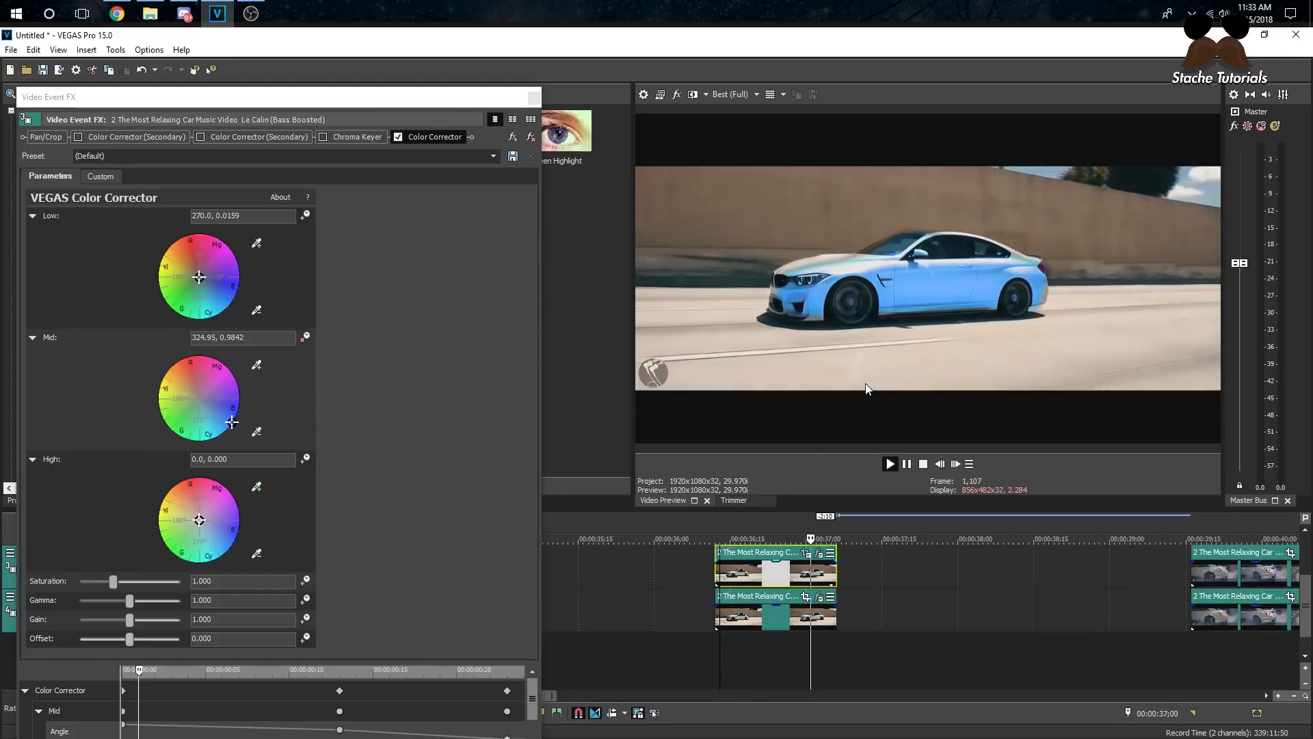
key(space)
click(534, 97)
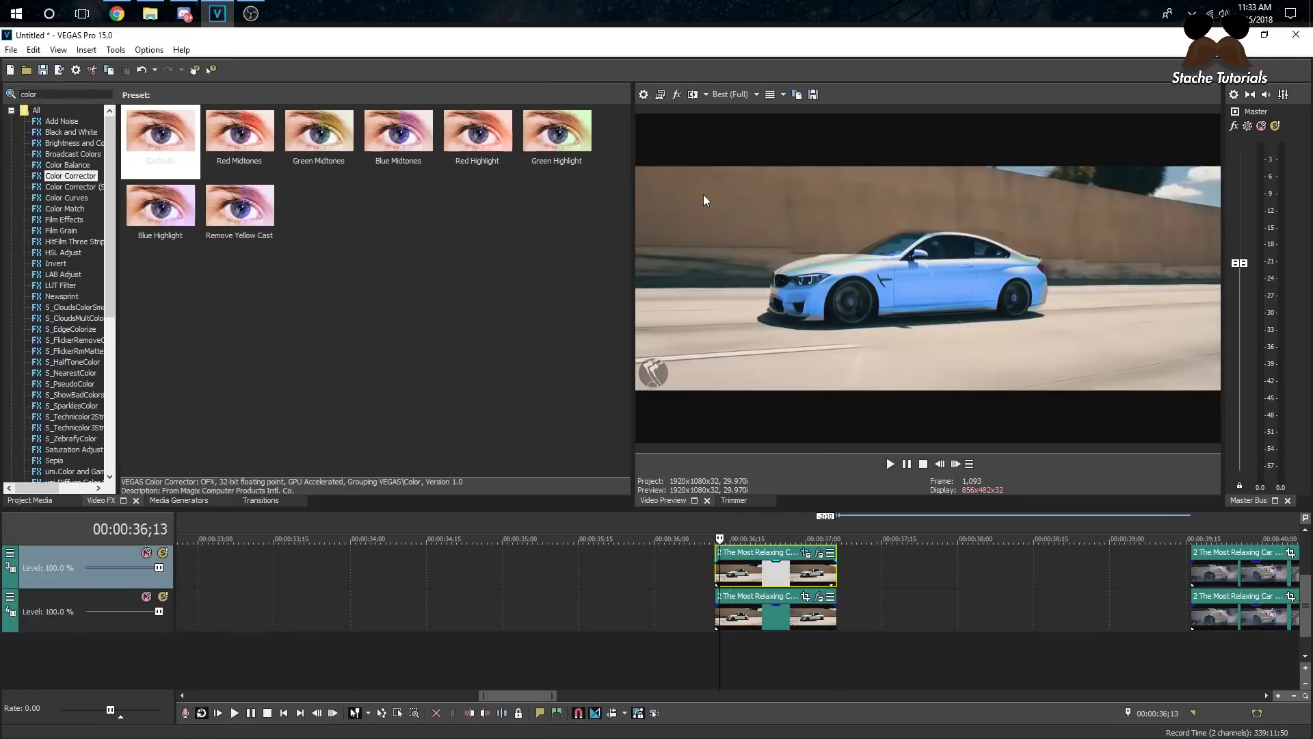
Switch preview to Draft (Auto) and loop-play the 36;06 to 37;06 region
click(738, 95)
mouse_move(739, 106)
click(811, 108)
drag(684, 609, 836, 596)
key(space)
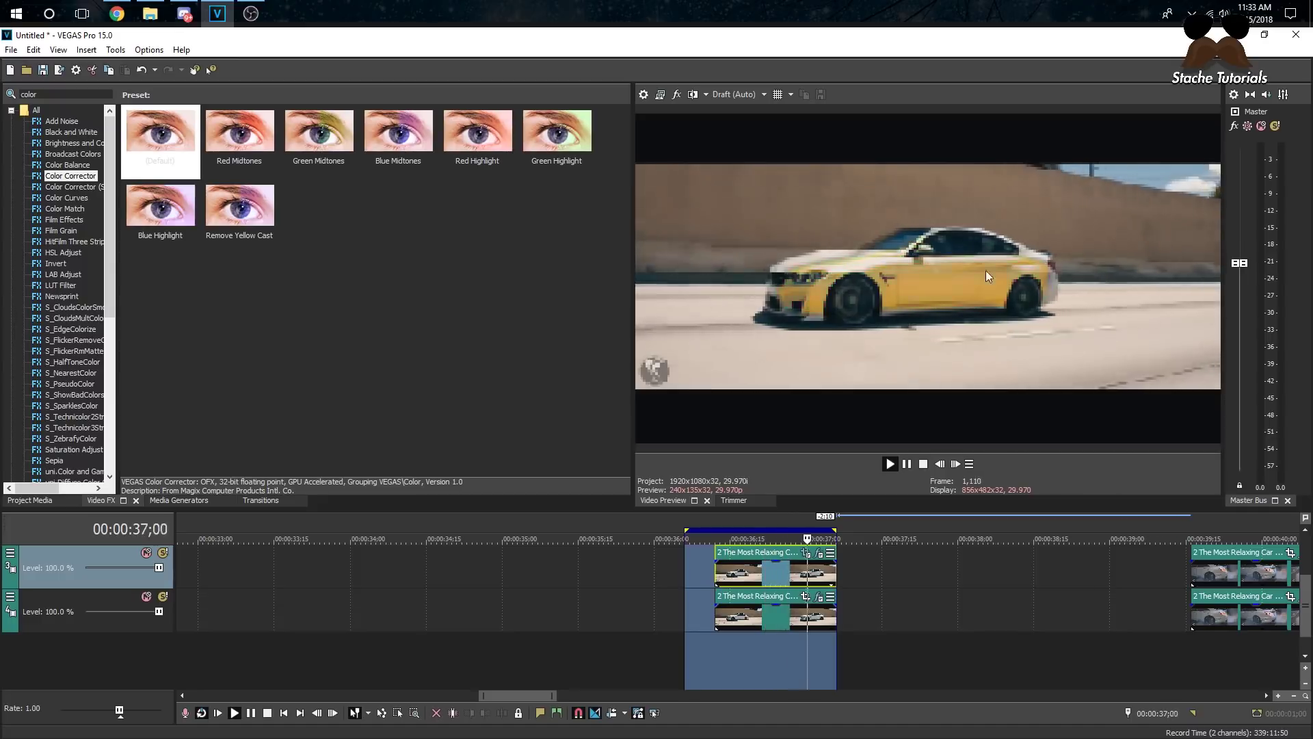
key(space)
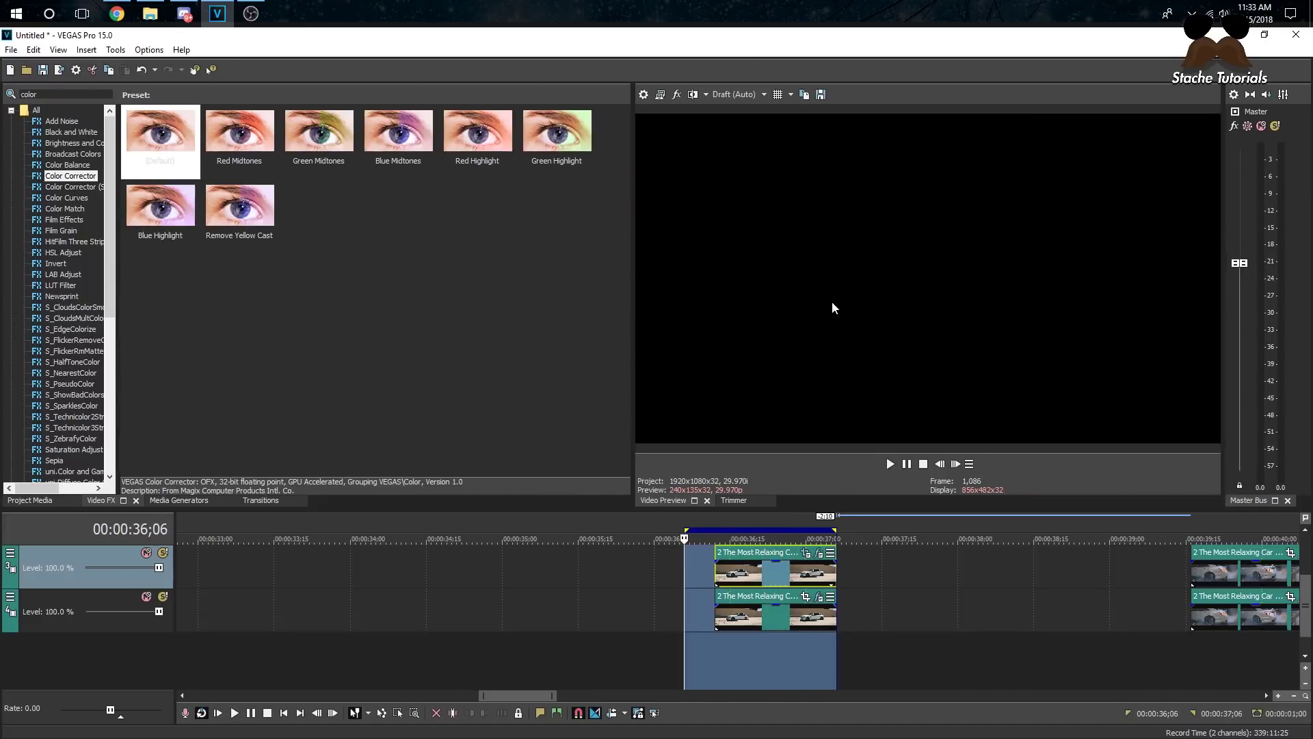
Park the playhead at 36;18 and restore preview quality to Best (Full)
click(745, 656)
click(764, 95)
mouse_move(746, 162)
click(821, 170)
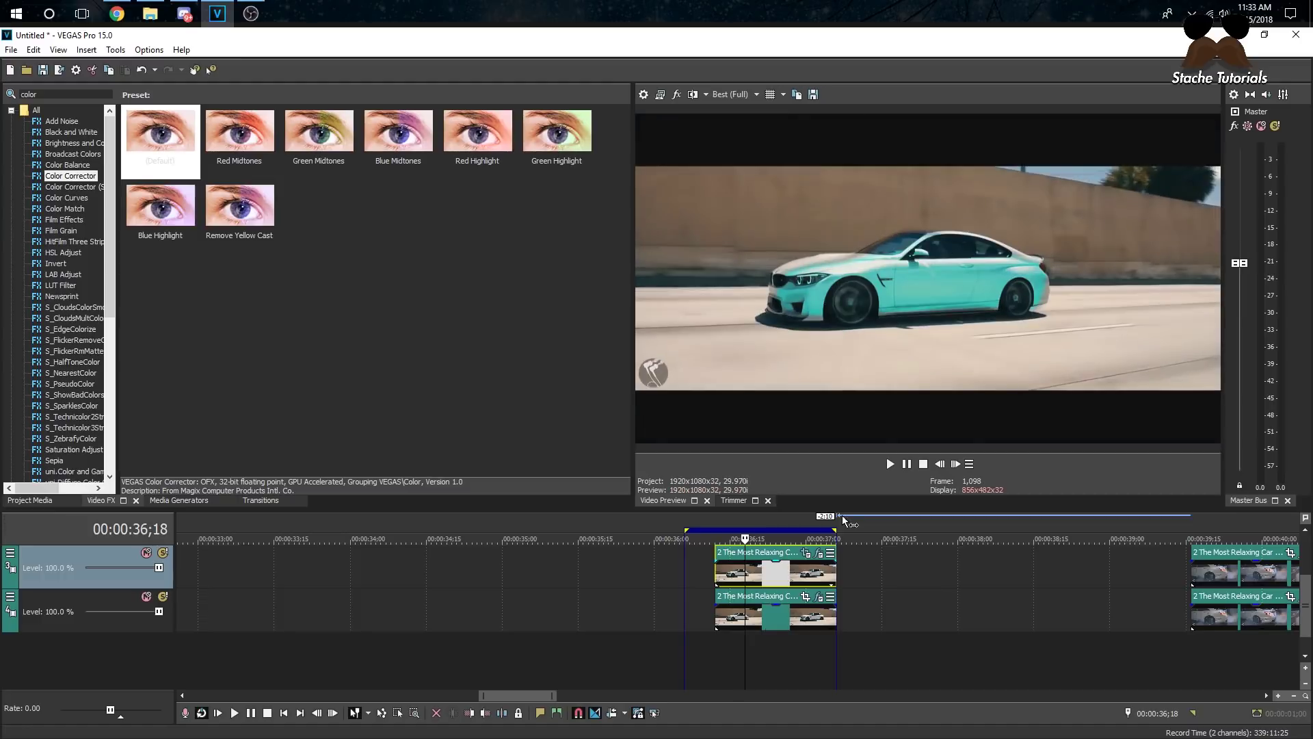
scroll(887, 457, up, 2)
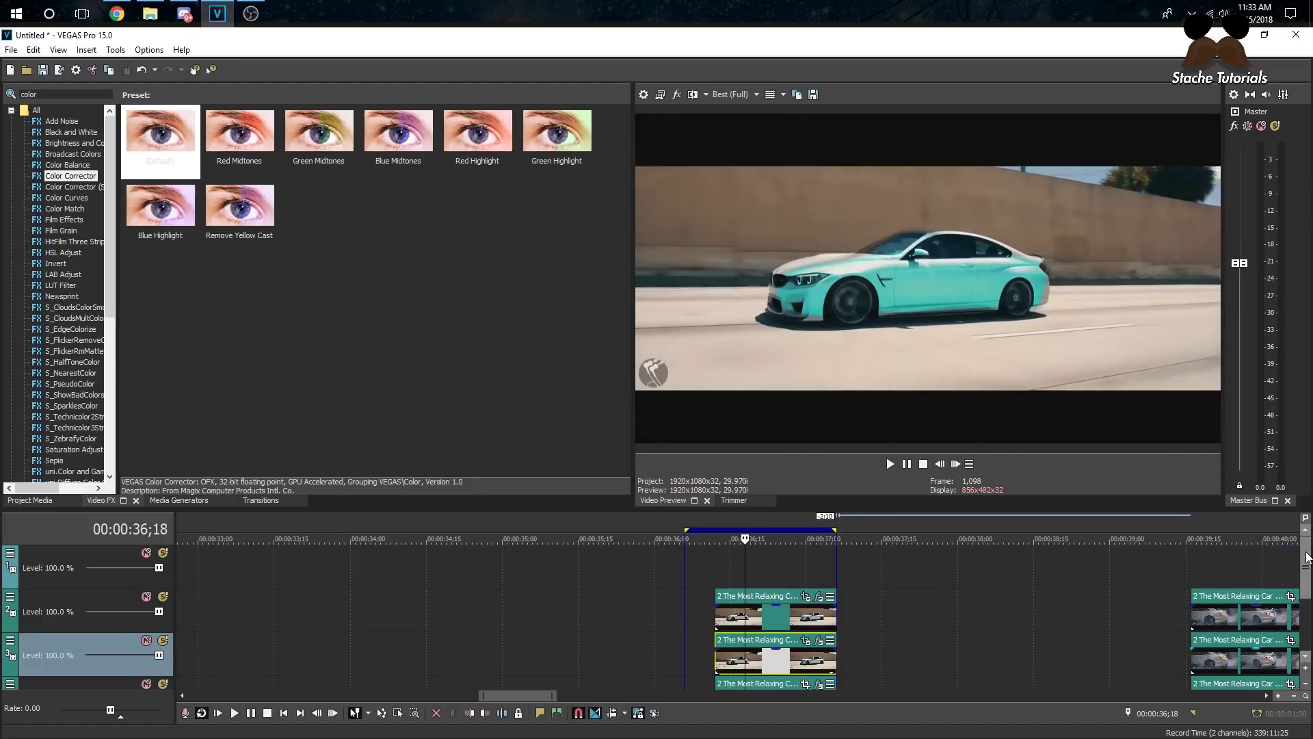
Open the top clip's Pan/Crop mask and go to the first keyframe
click(805, 644)
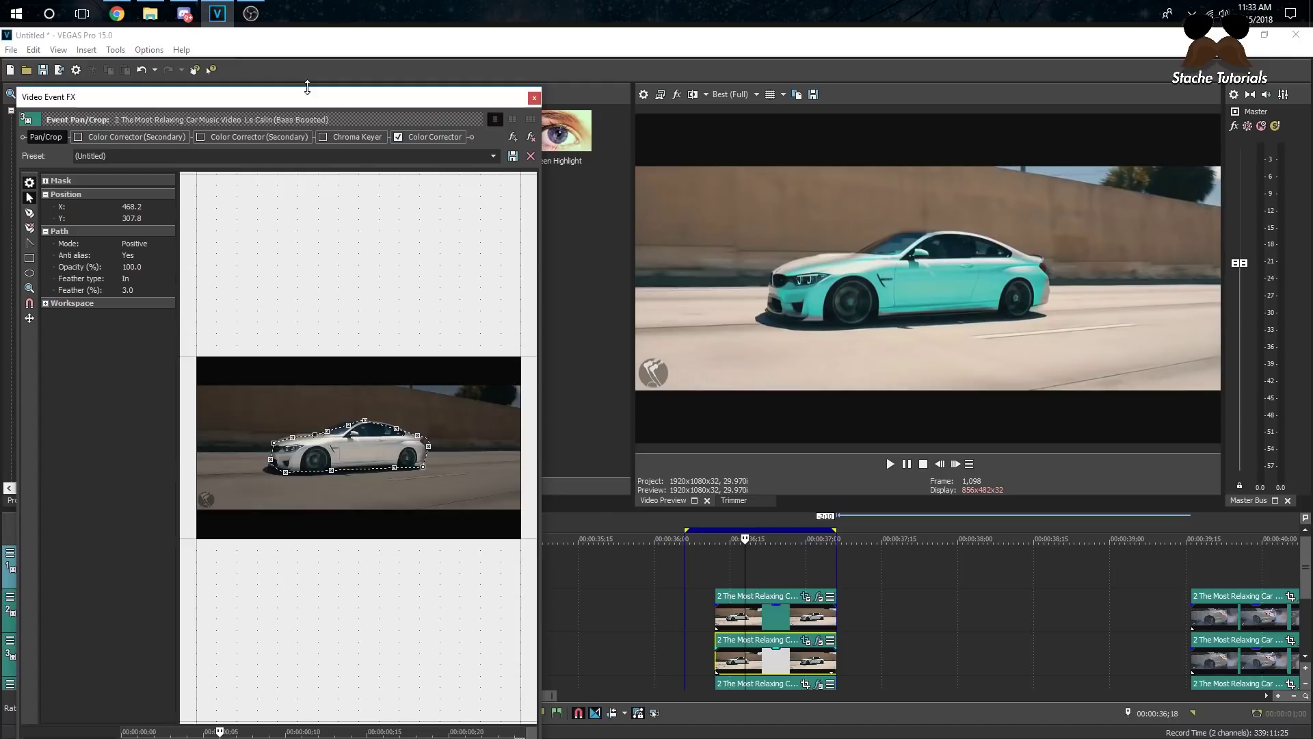
drag(307, 87, 304, 174)
click(136, 555)
scroll(378, 377, up, 5)
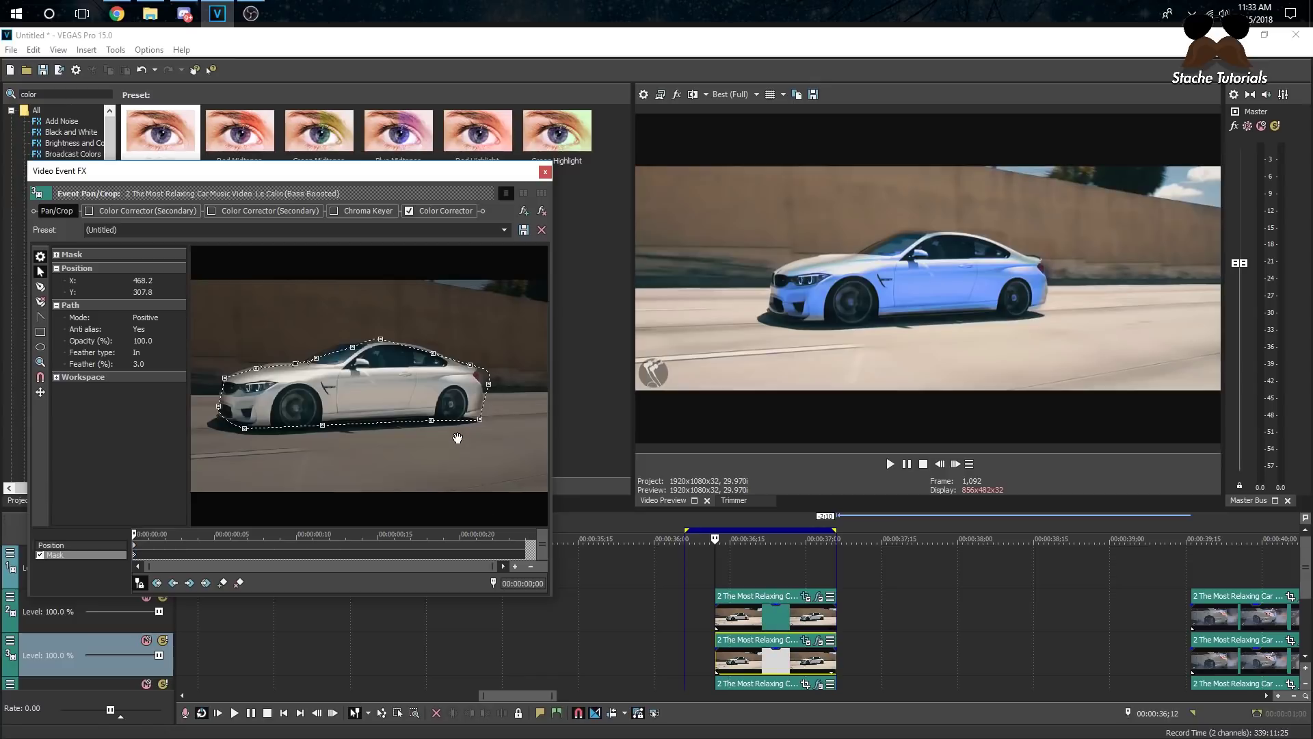
Refit the mask points to the white car, then add a keyframe at 00:00:00;11
drag(483, 420, 493, 416)
click(488, 384)
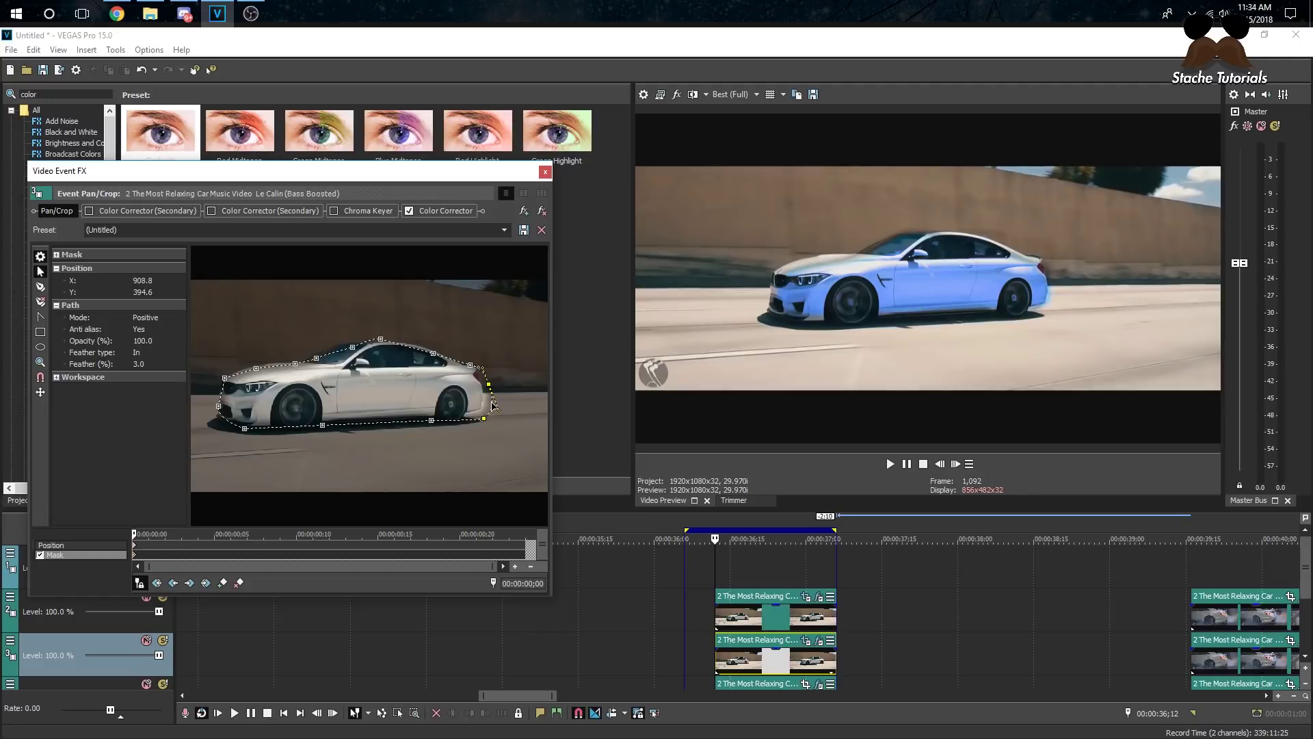
drag(496, 410, 491, 409)
drag(256, 370, 295, 364)
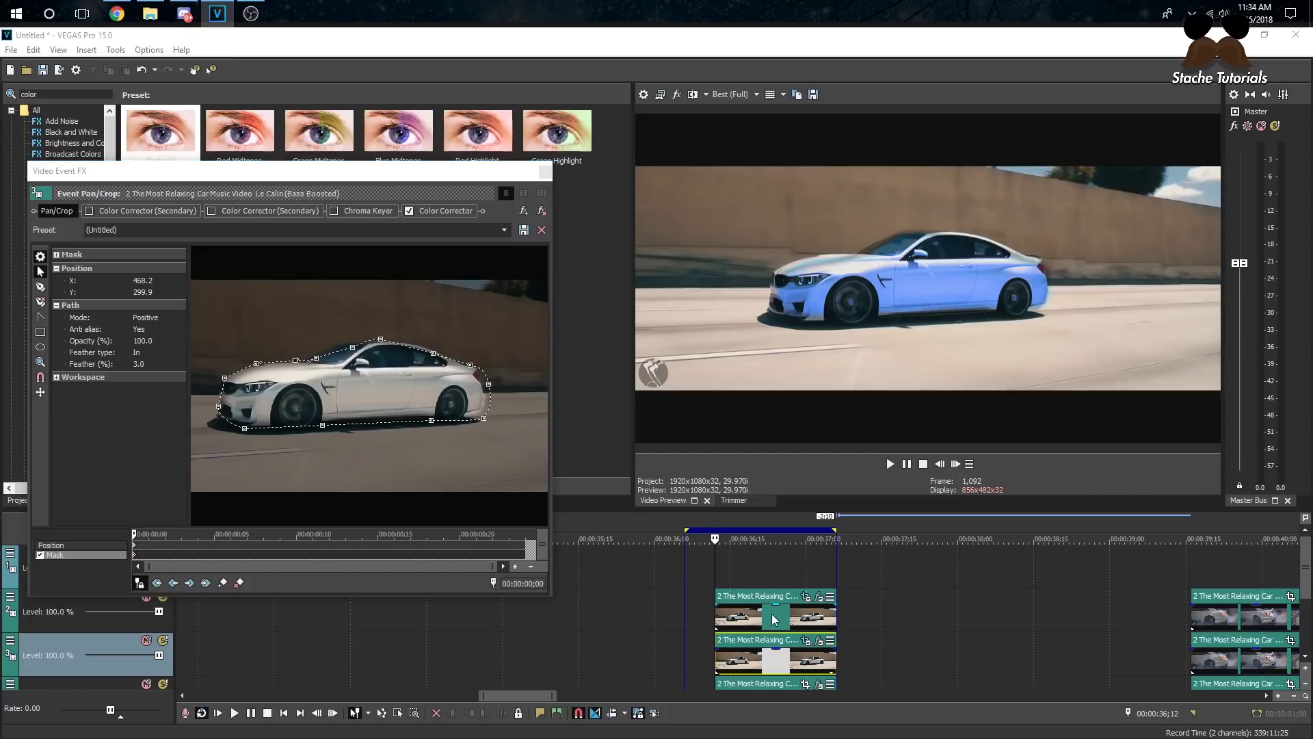
click(775, 619)
drag(218, 405, 219, 376)
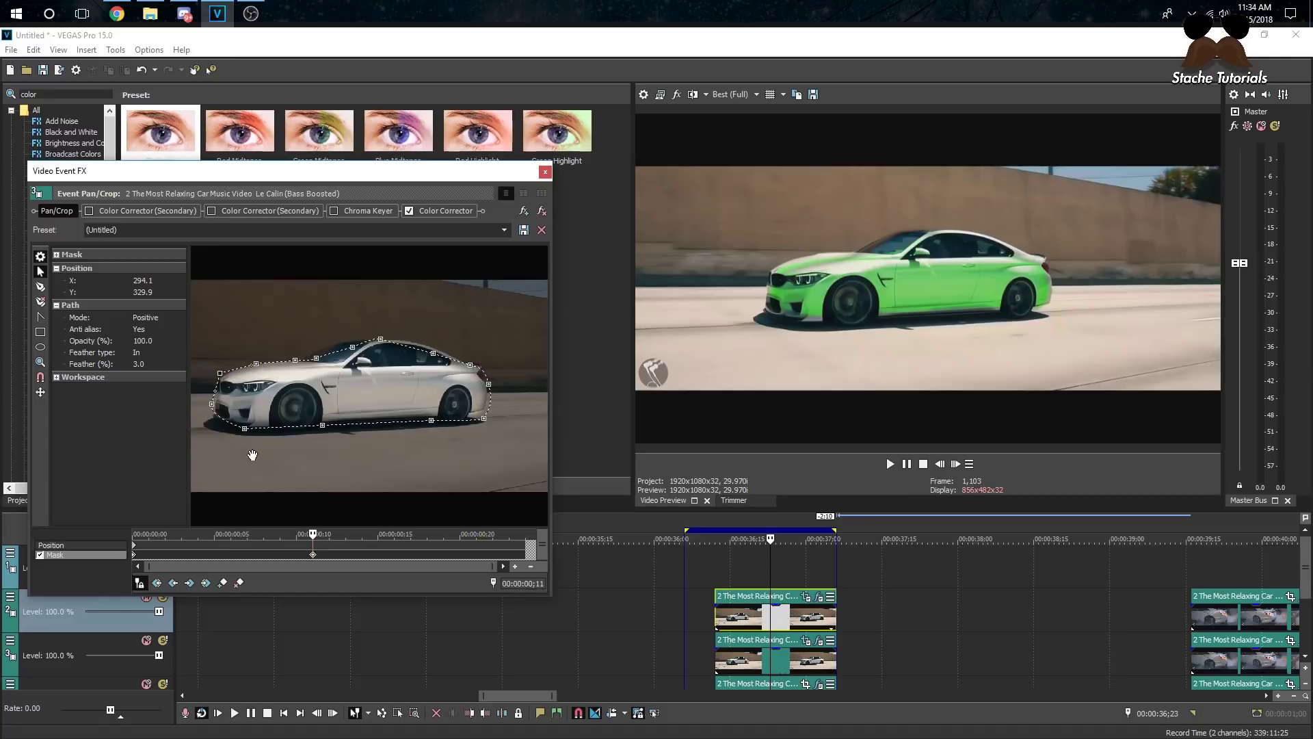
At 00:00:00;19, reposition the rear, roof, bumper, front and underside mask points around the car
drag(244, 431, 242, 431)
click(811, 619)
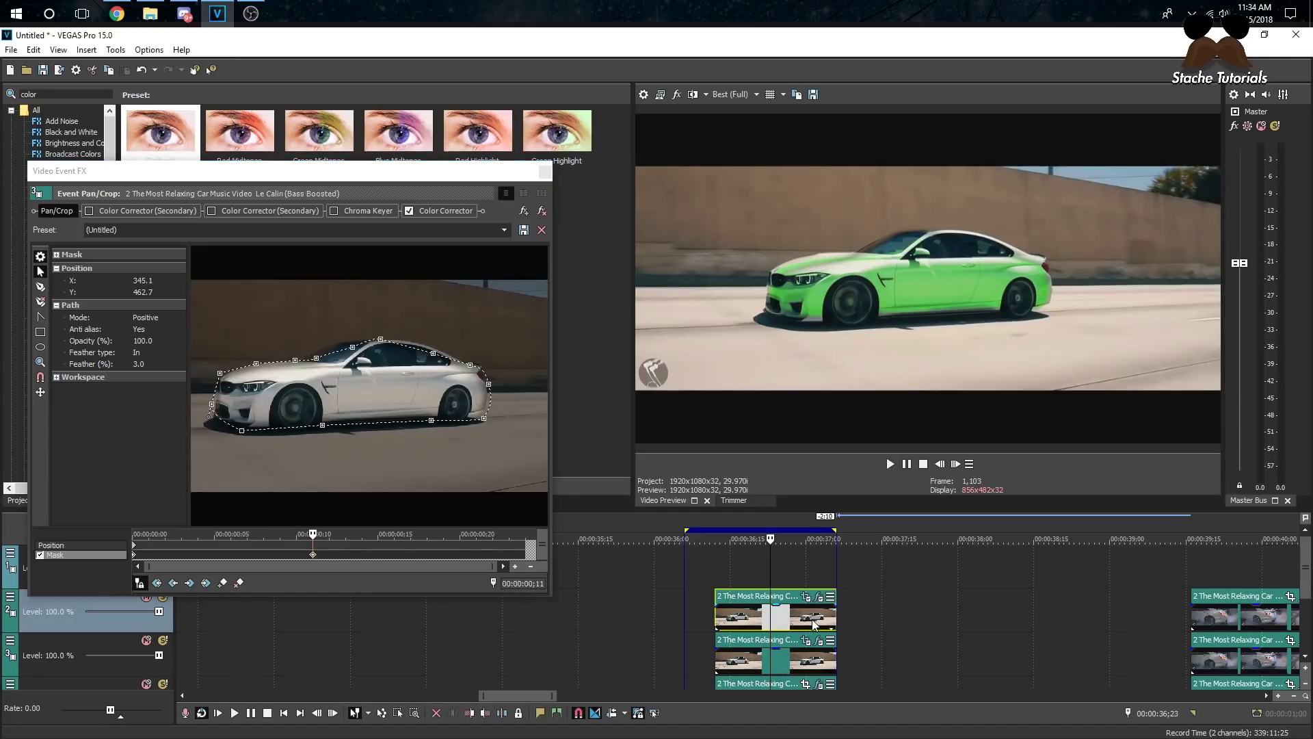
drag(488, 384, 474, 362)
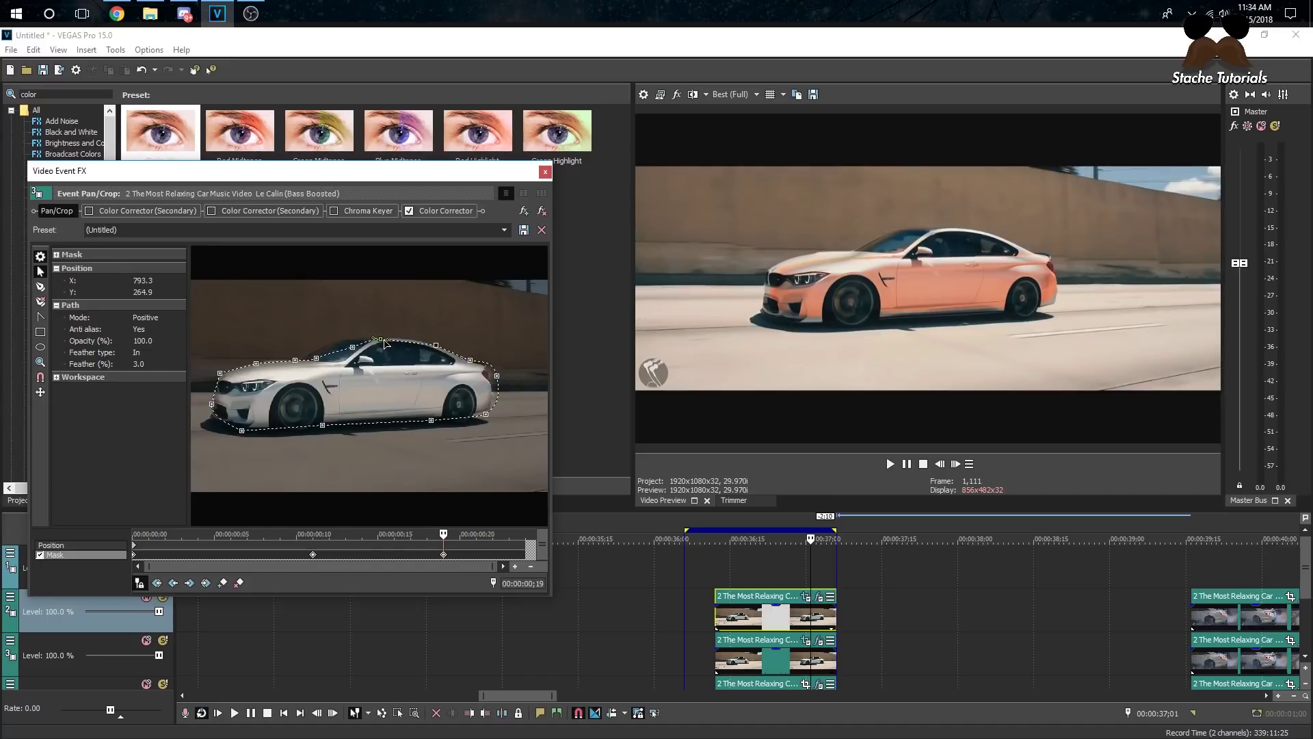
click(417, 347)
drag(352, 347, 310, 351)
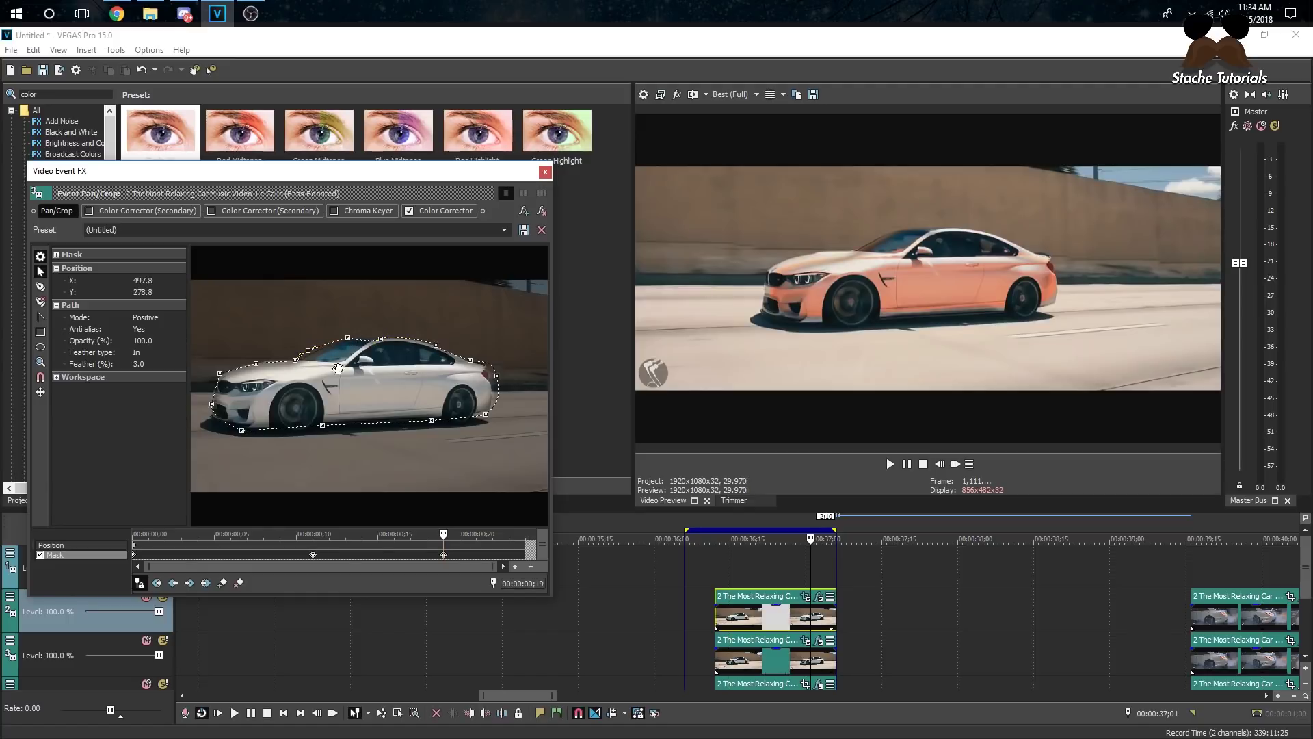
drag(484, 416, 489, 422)
drag(243, 431, 241, 437)
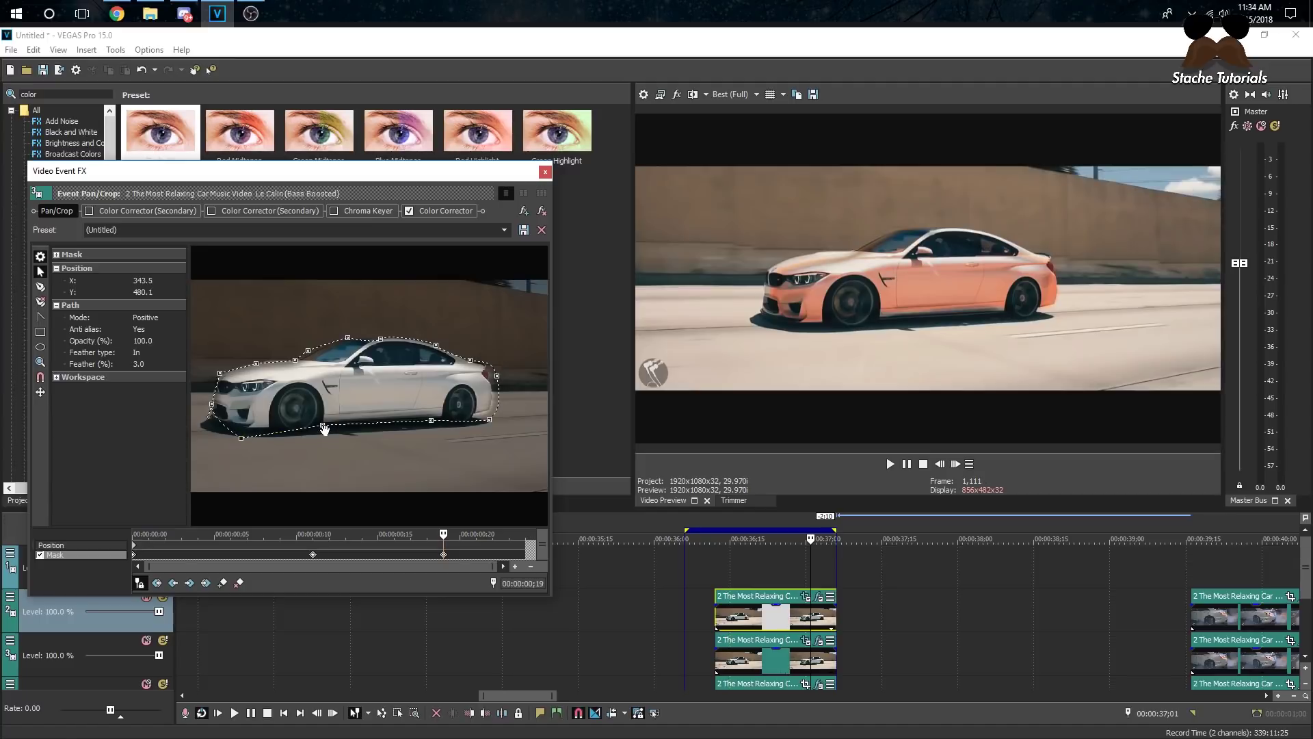
drag(324, 428, 329, 437)
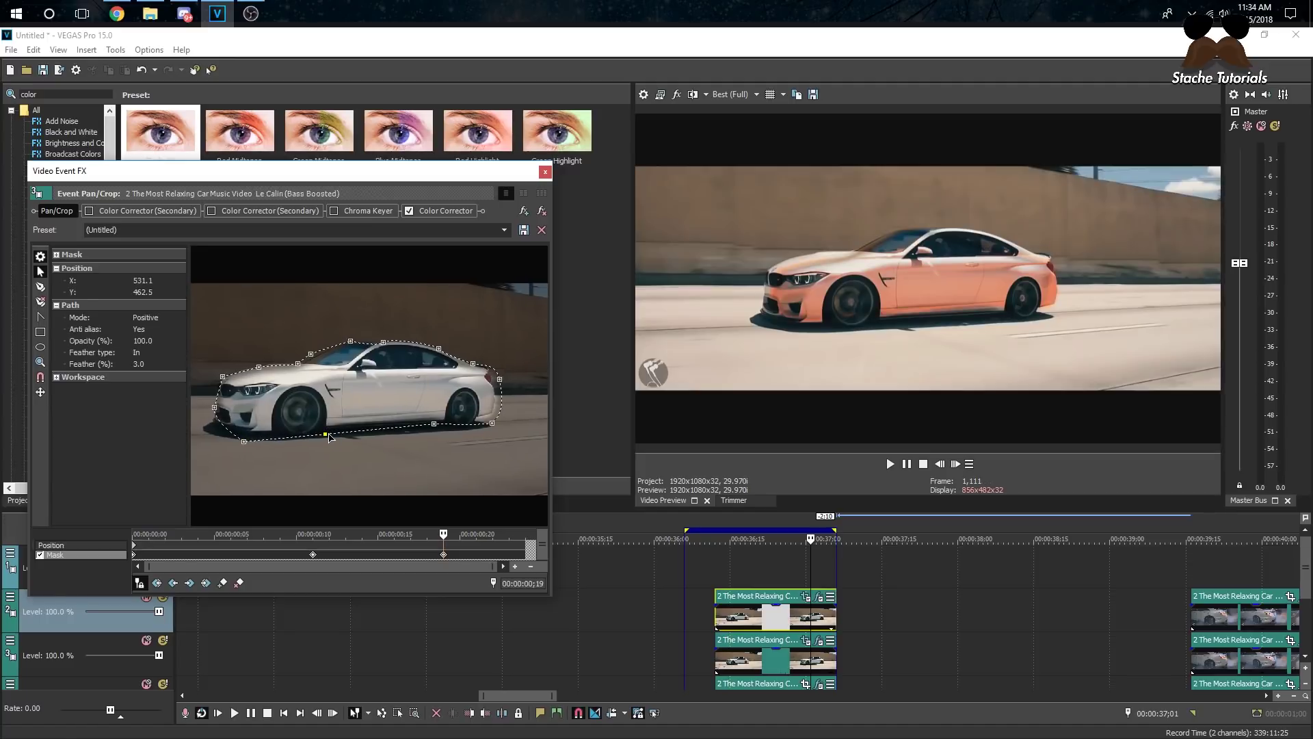
drag(261, 368, 257, 369)
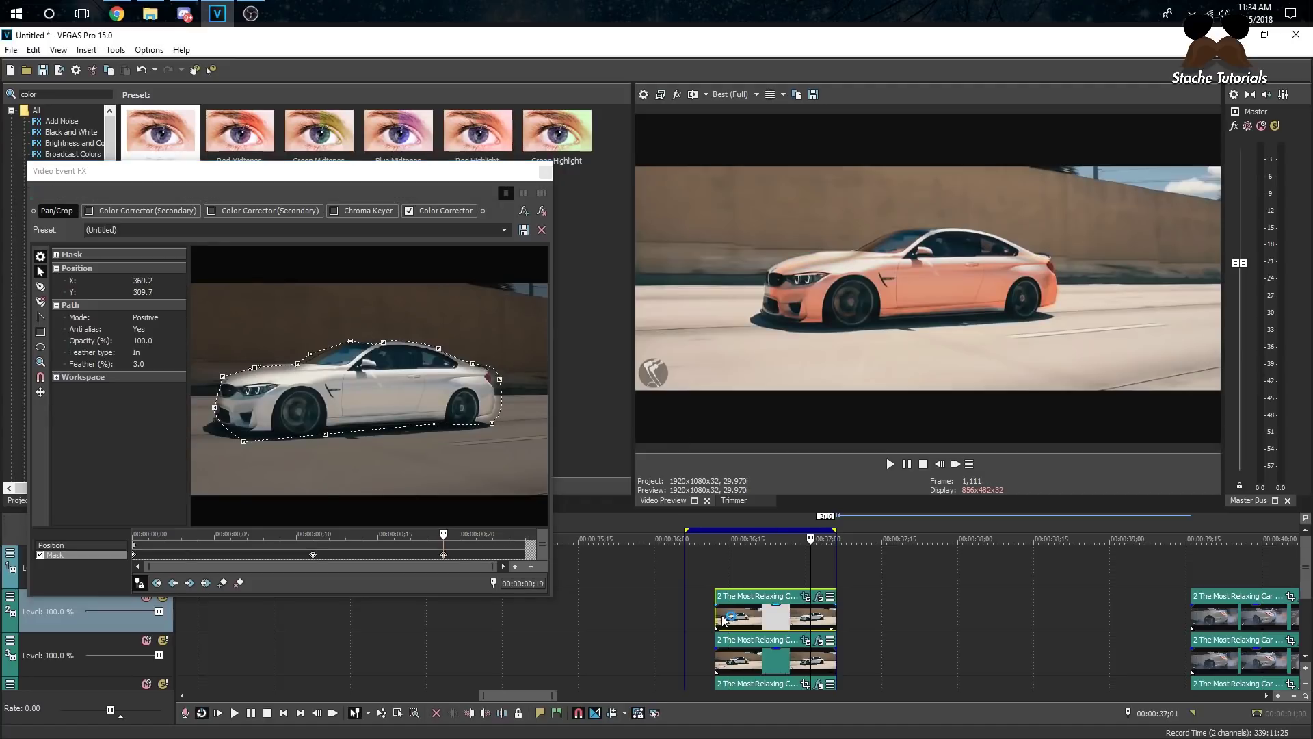
Play the masked car clip a few times to review the recolour, then close the FX window
click(719, 581)
key(space)
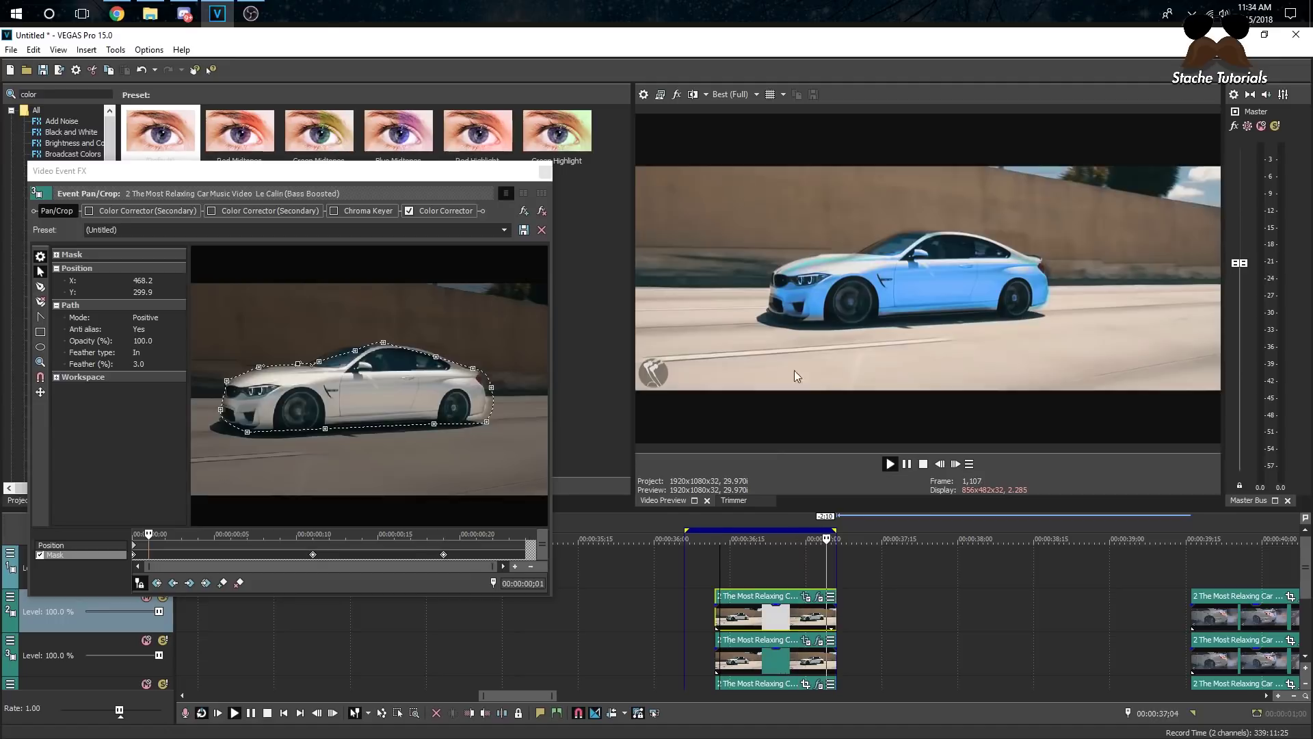
key(space)
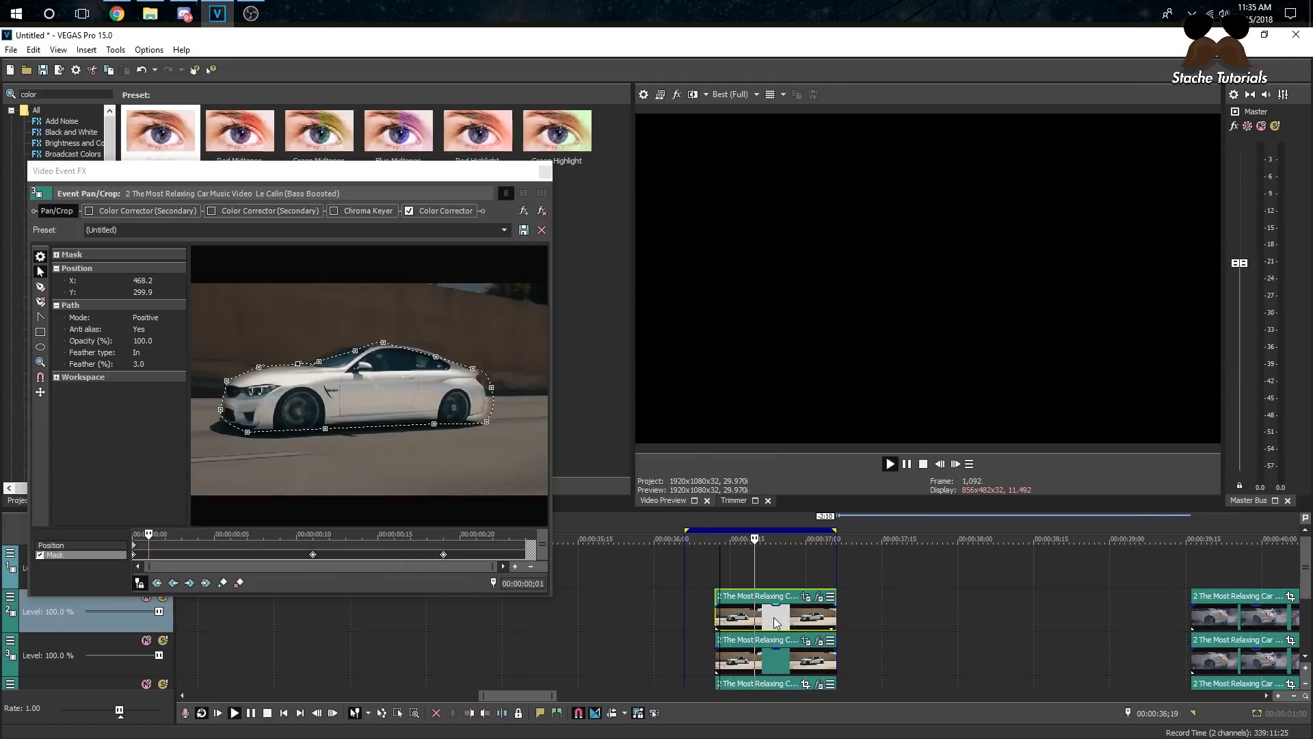
click(774, 565)
click(811, 564)
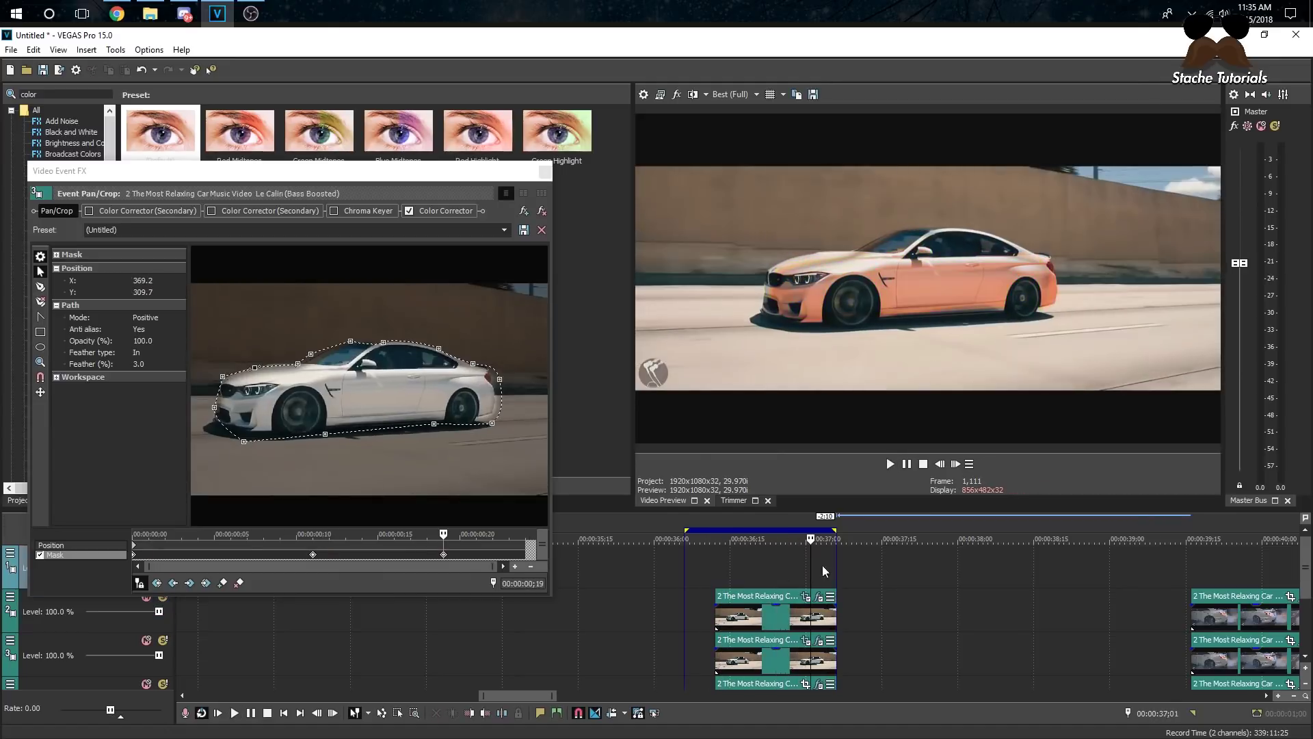
click(704, 560)
key(space)
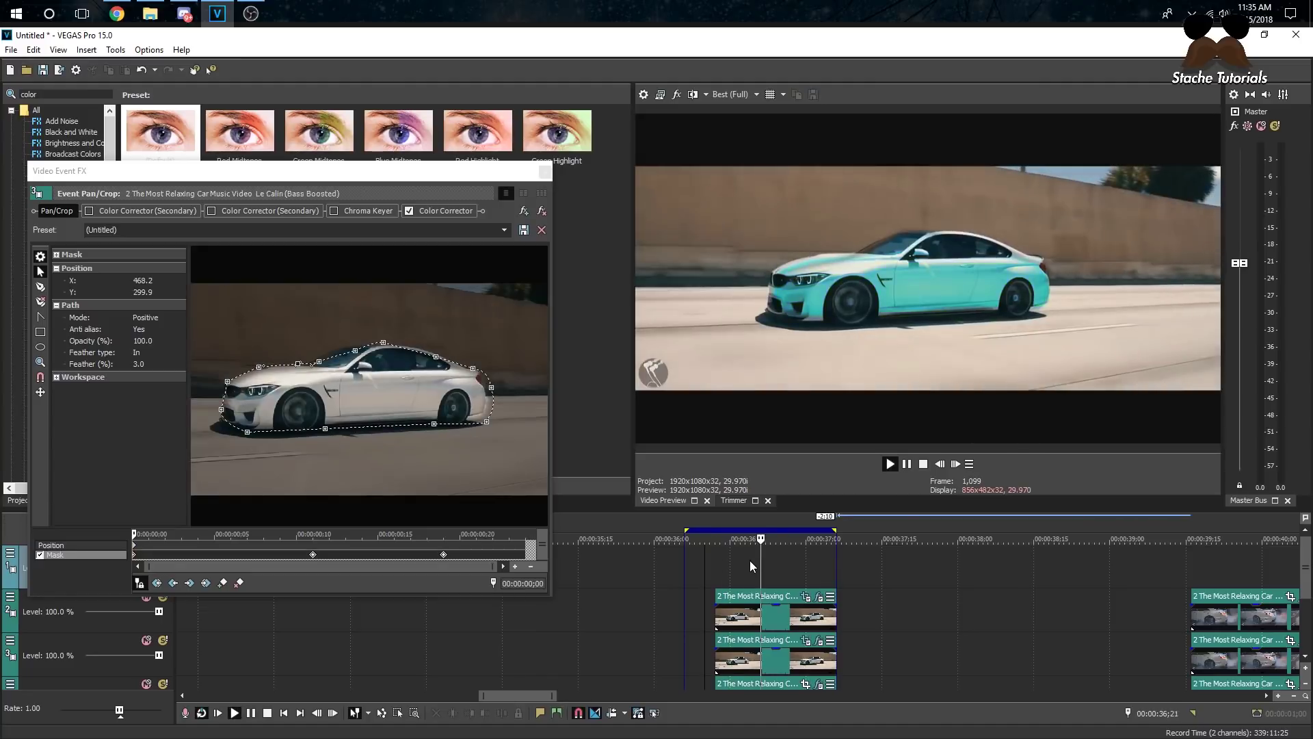
key(space)
key(space)
key(space)
key(space)
key(space)
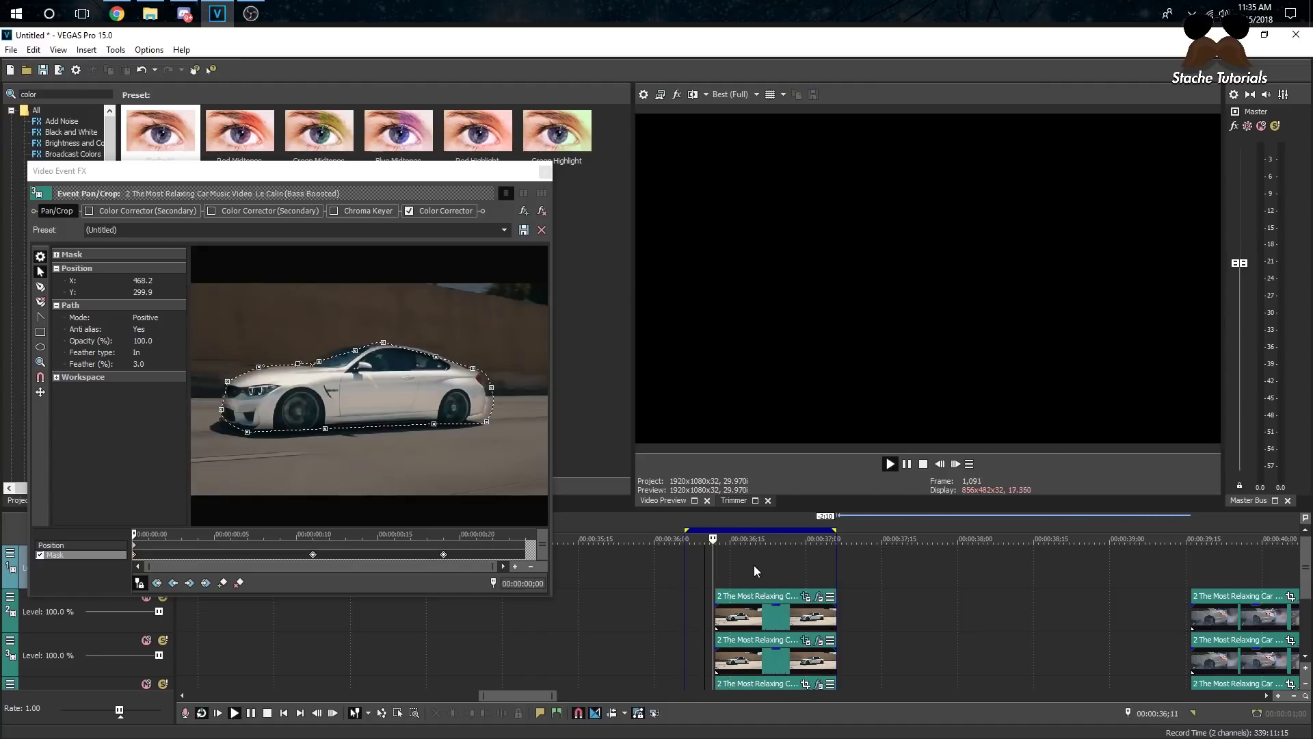
click(545, 172)
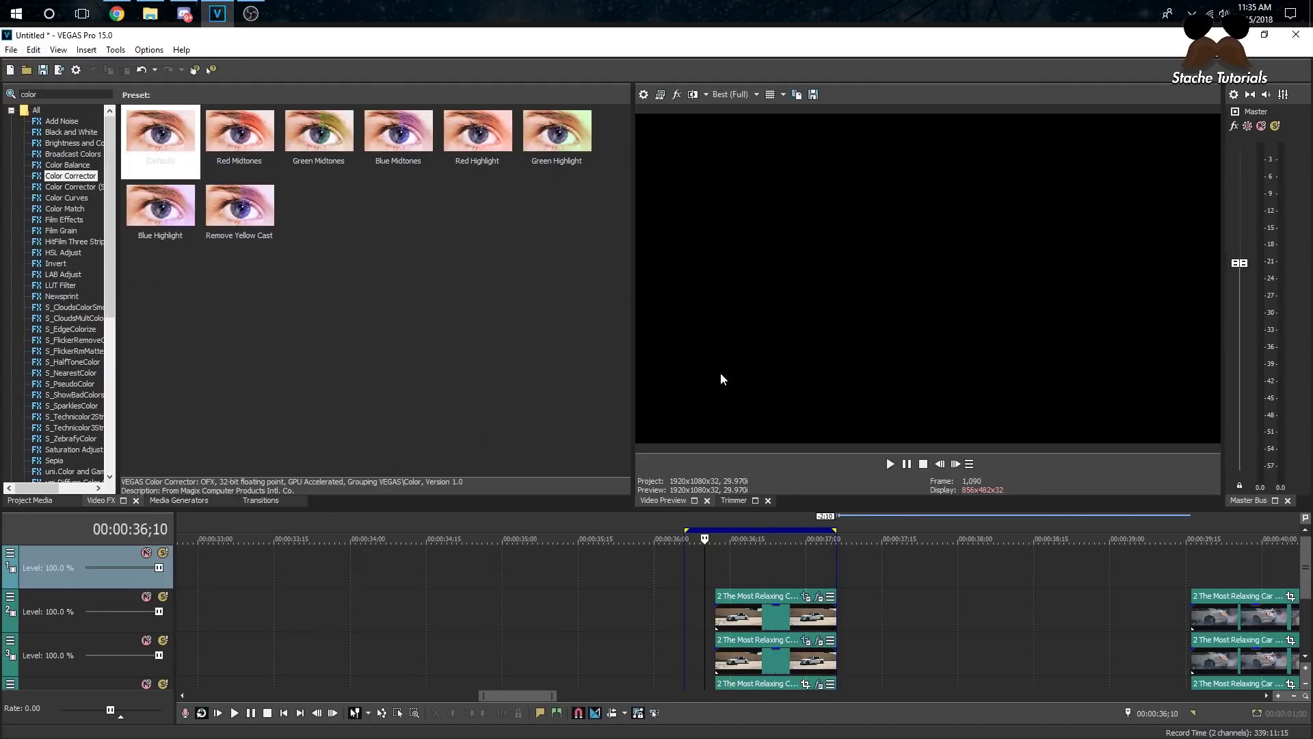
Jump to the second car clip group at 39;26 and delete its track 2 clip
scroll(884, 546, down, 3)
click(861, 568)
scroll(856, 569, up, 3)
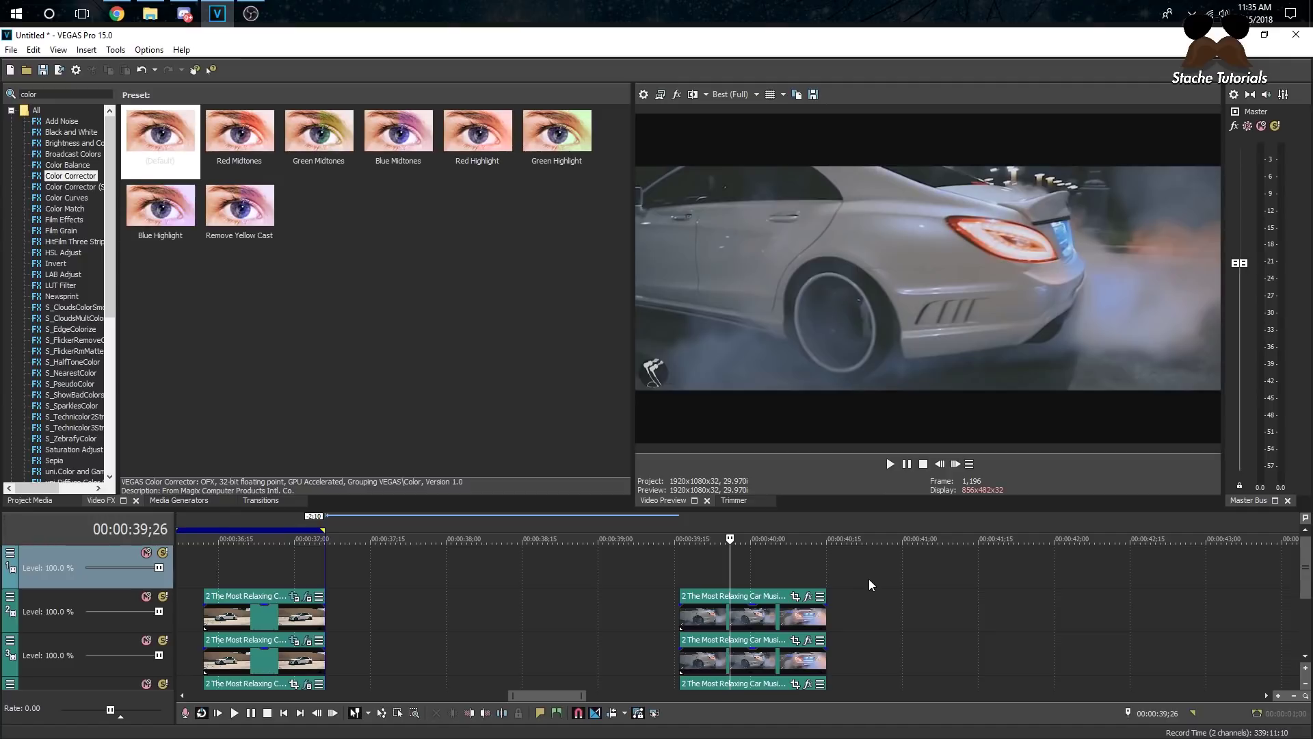
mouse_move(1303, 574)
mouse_down()
mouse_move(1303, 613)
mouse_move(1303, 580)
mouse_up()
drag(1304, 573, 1304, 592)
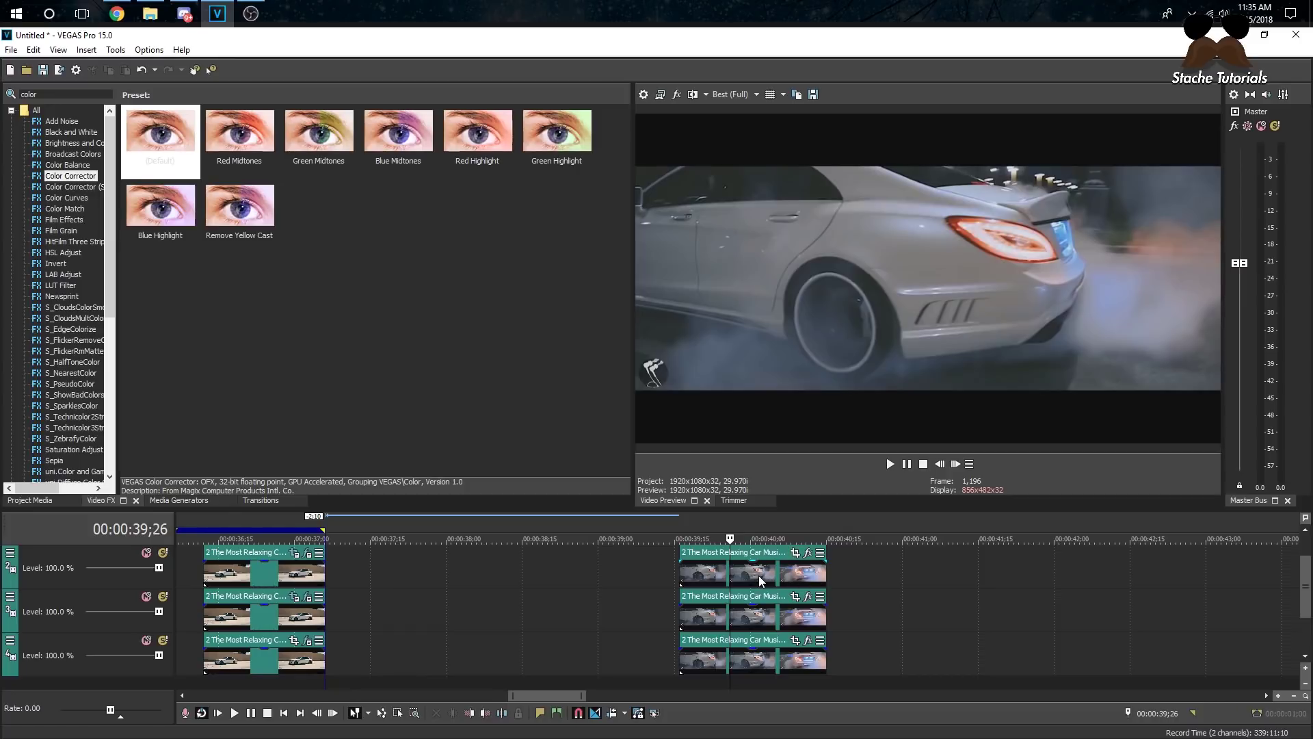
click(775, 578)
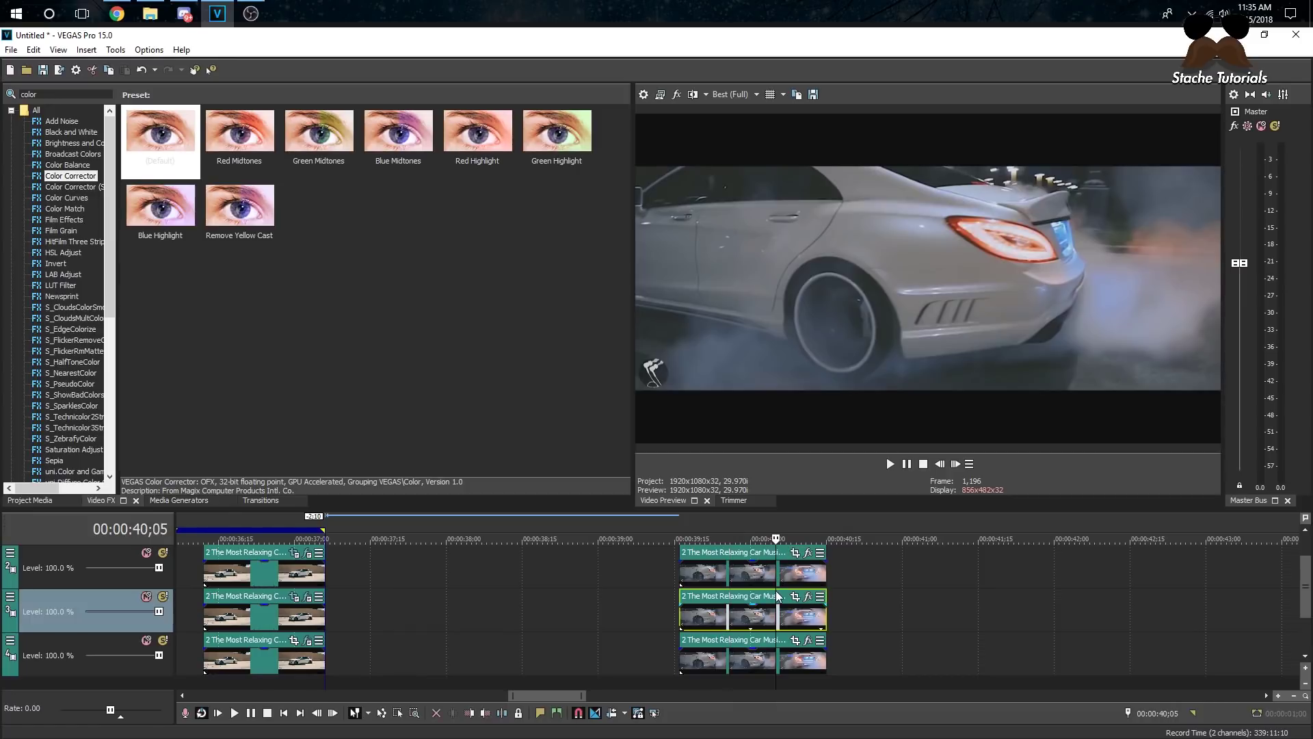
key(Delete)
In the track 3 clip's Pan/Crop mask, trace the car's lower edge, rear bumper and taillight
click(675, 610)
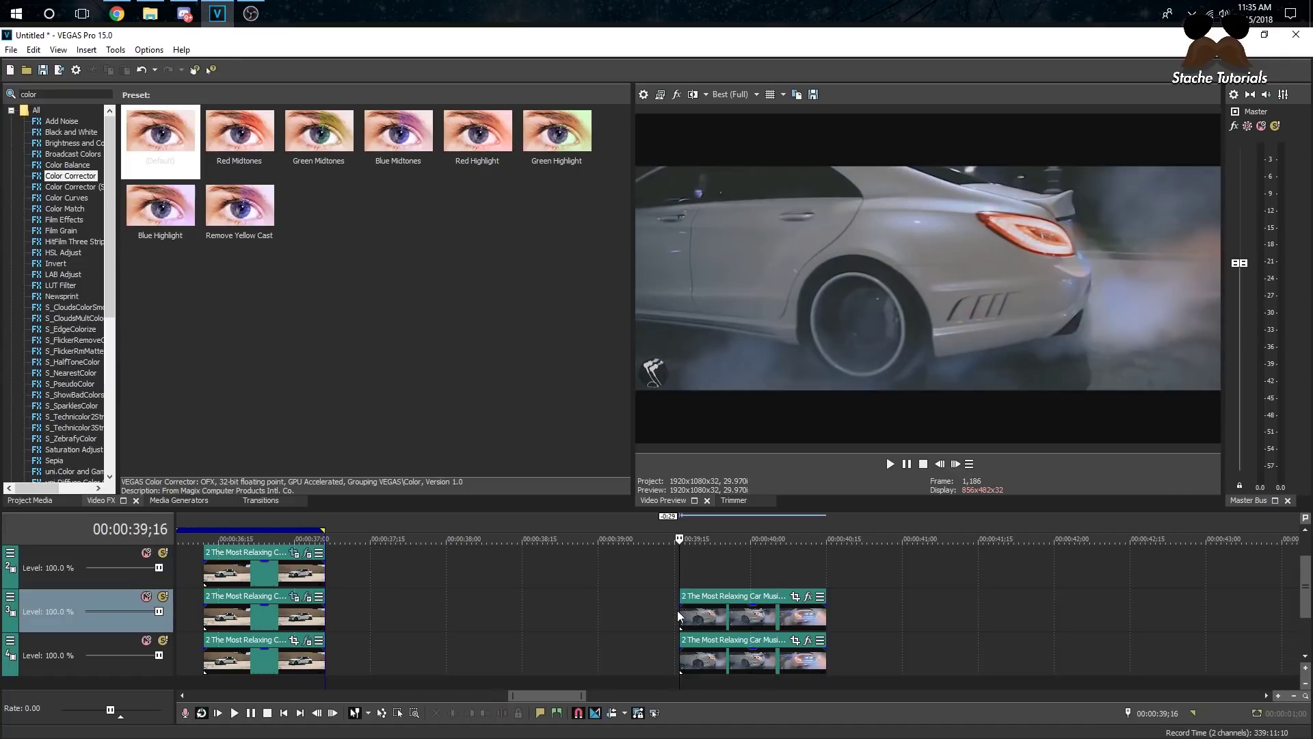
click(793, 596)
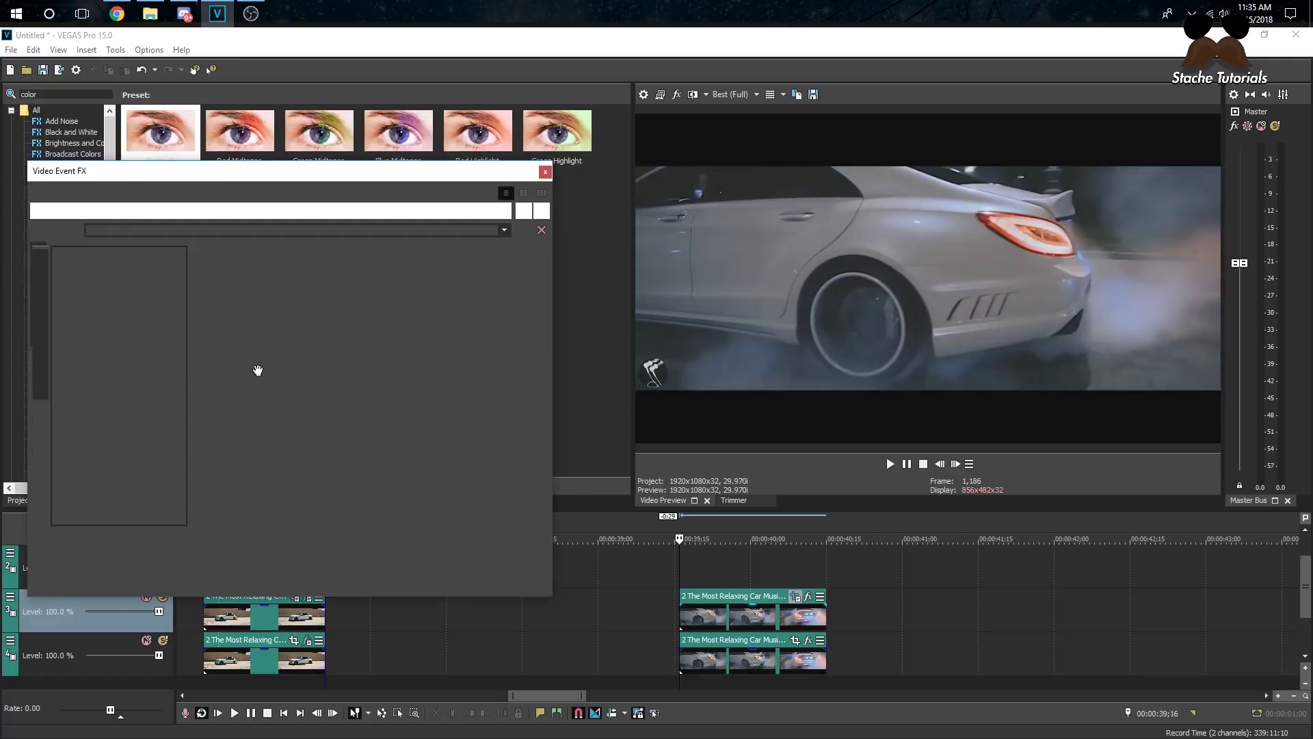
scroll(256, 437, up, 1)
click(41, 287)
click(208, 420)
click(248, 425)
click(285, 428)
click(298, 438)
click(320, 448)
click(360, 435)
click(380, 435)
click(412, 429)
click(457, 425)
click(467, 411)
click(473, 391)
click(470, 373)
Continue the mask outline over the roof and close it around the car
click(463, 337)
click(458, 332)
scroll(459, 332, down, 1)
click(414, 336)
click(397, 333)
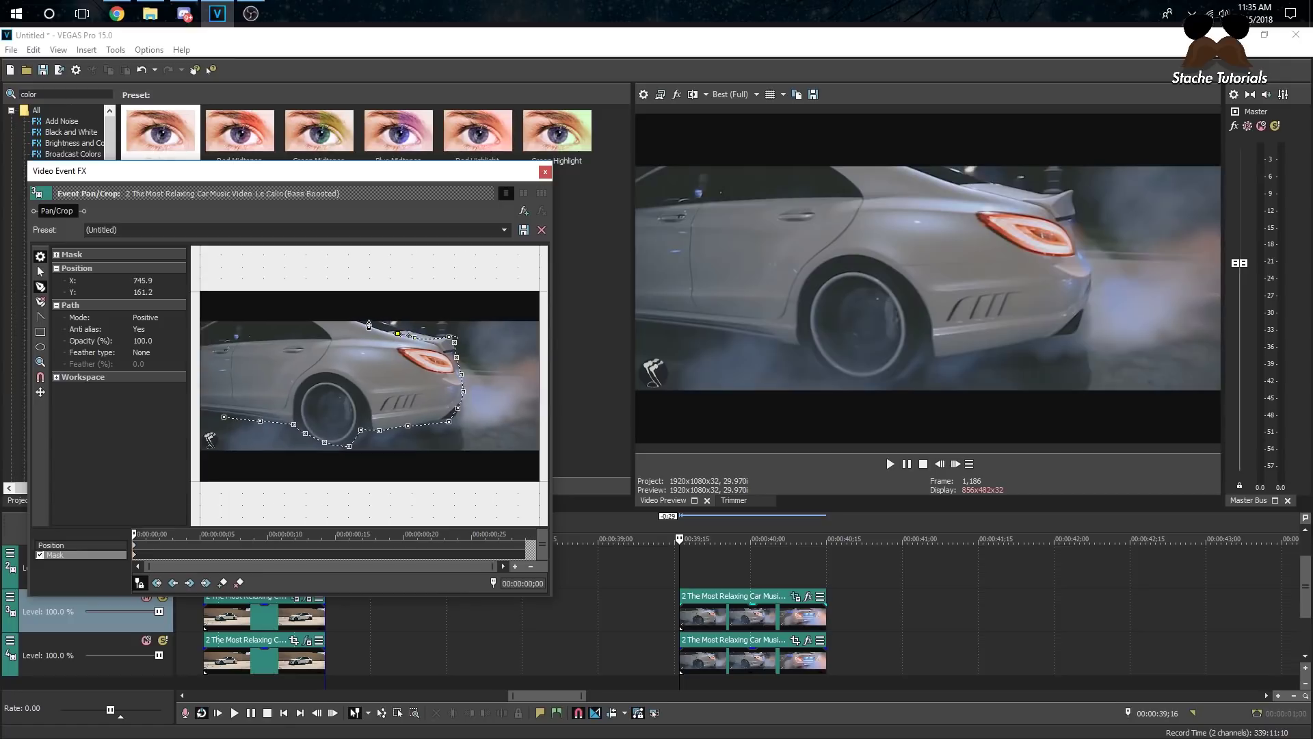
click(369, 323)
scroll(283, 337, down, 1)
click(221, 353)
click(220, 411)
click(244, 413)
scroll(244, 413, up, 3)
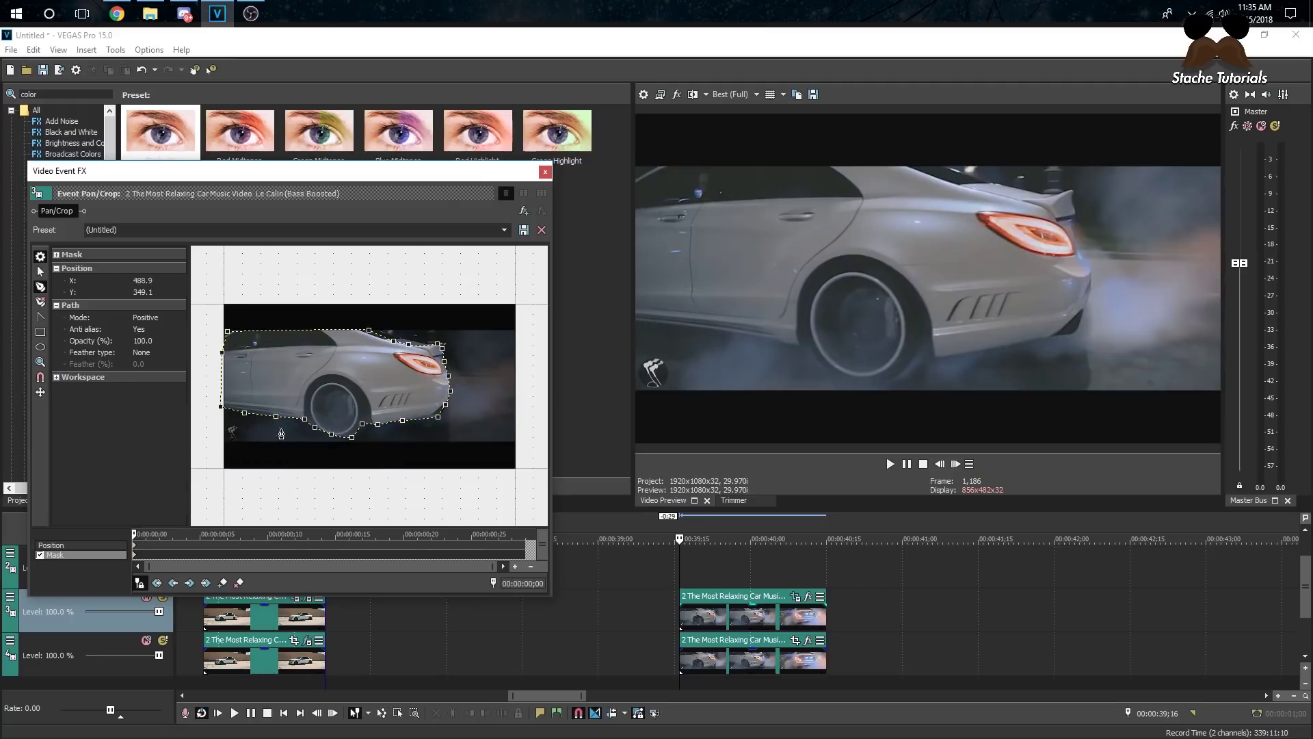
Set the mask feather type to Both with a 2.0% feather
click(154, 353)
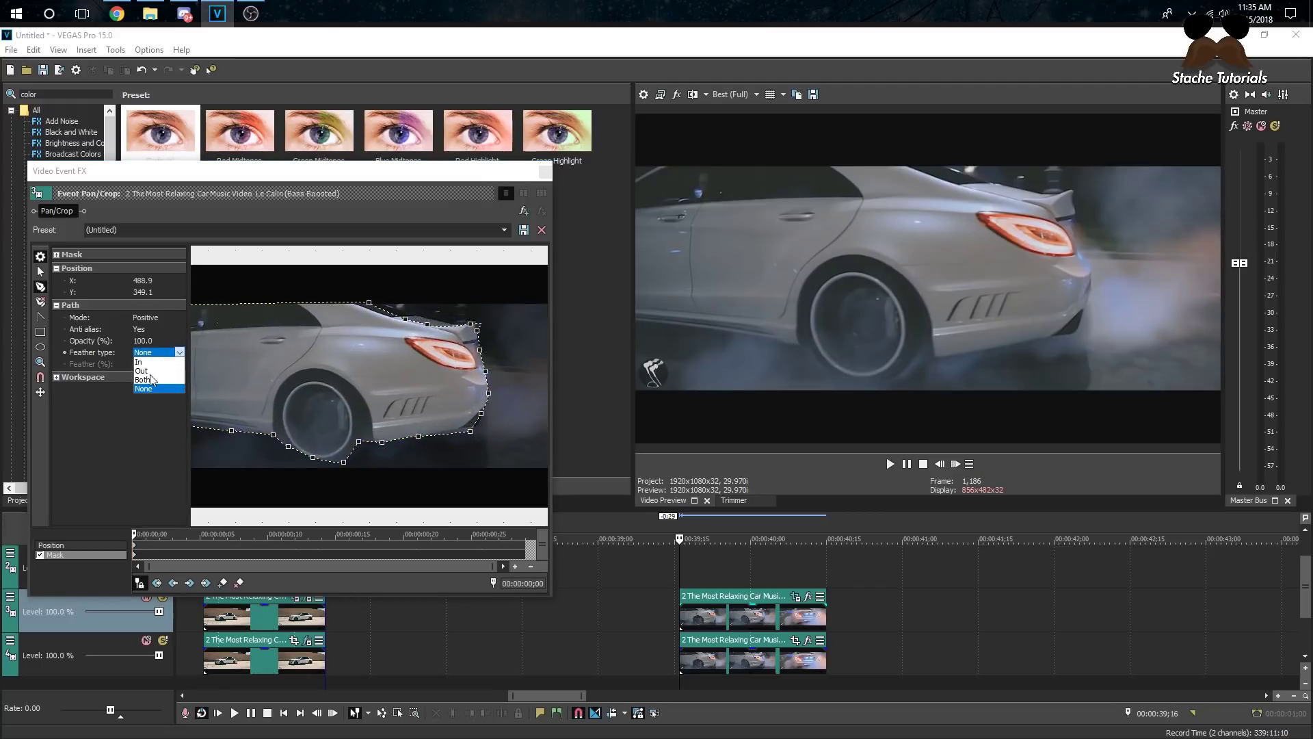
click(151, 388)
click(232, 430)
click(160, 363)
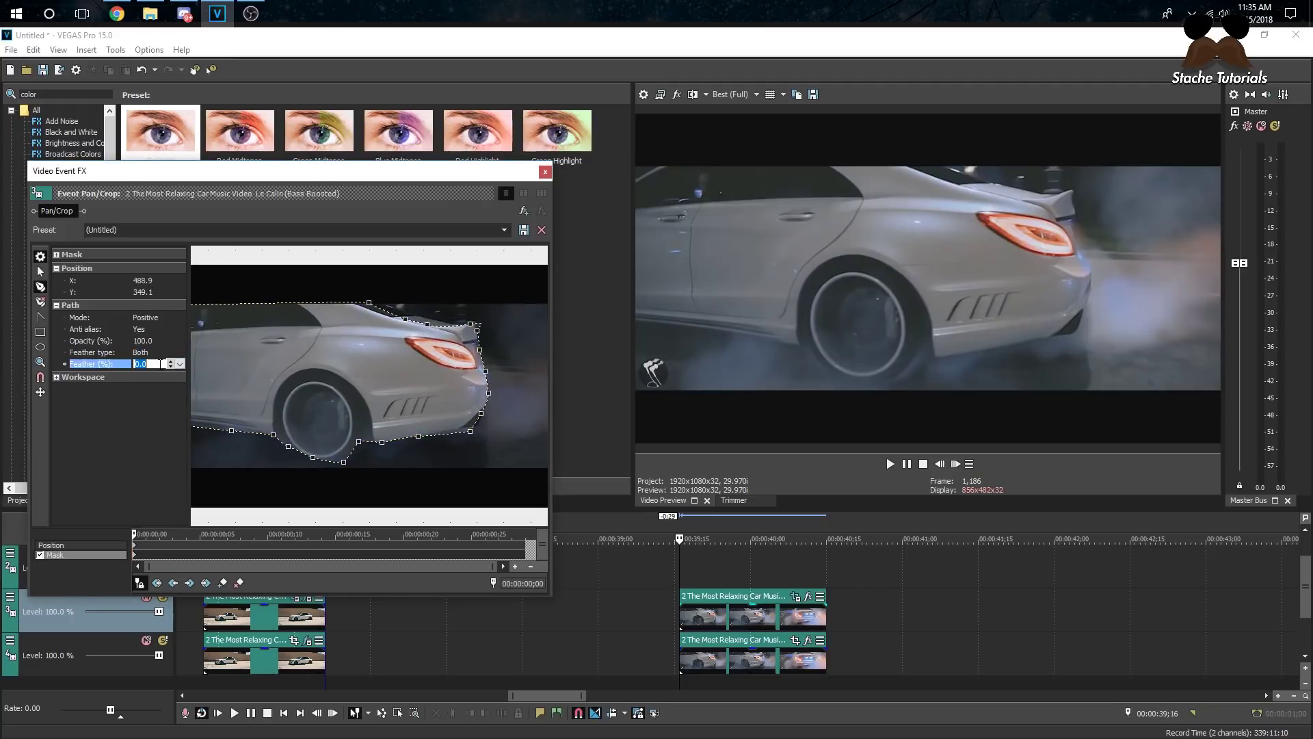
click(170, 361)
Close the effects window and move the masked clip up to track 2
click(719, 570)
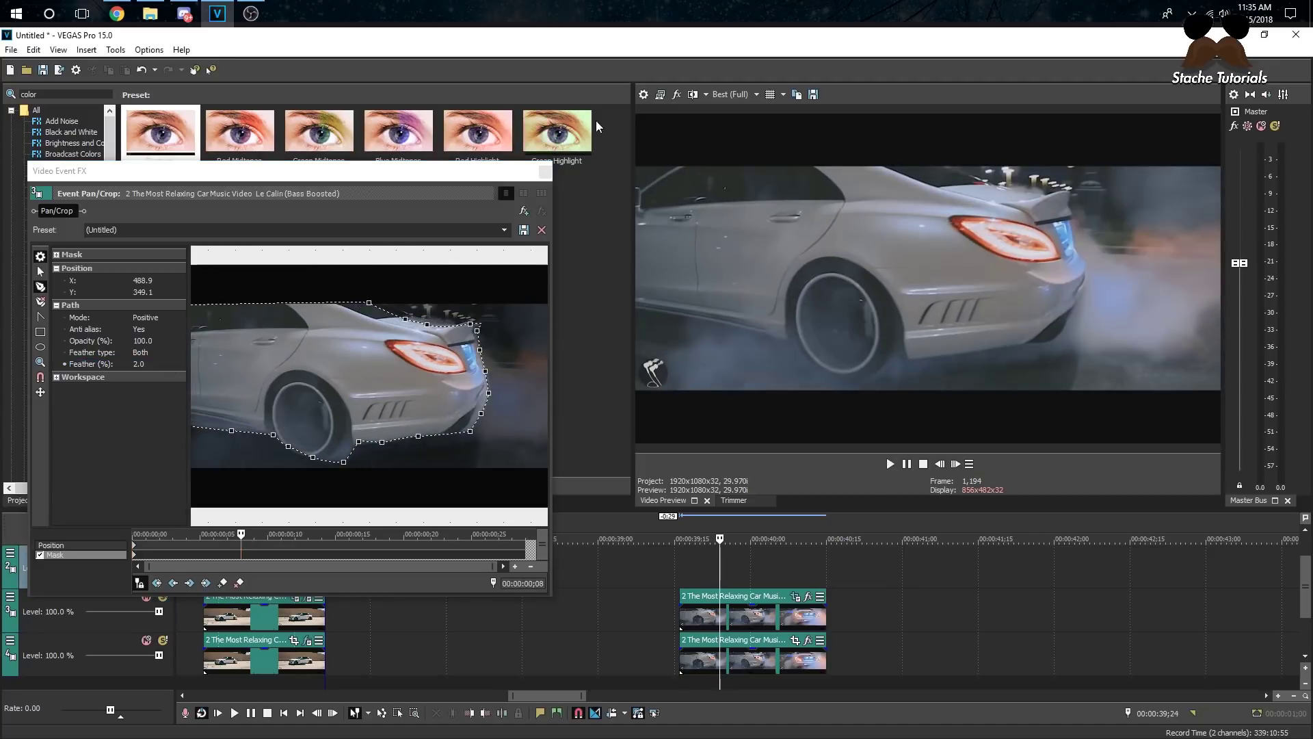
click(546, 172)
drag(777, 615, 757, 568)
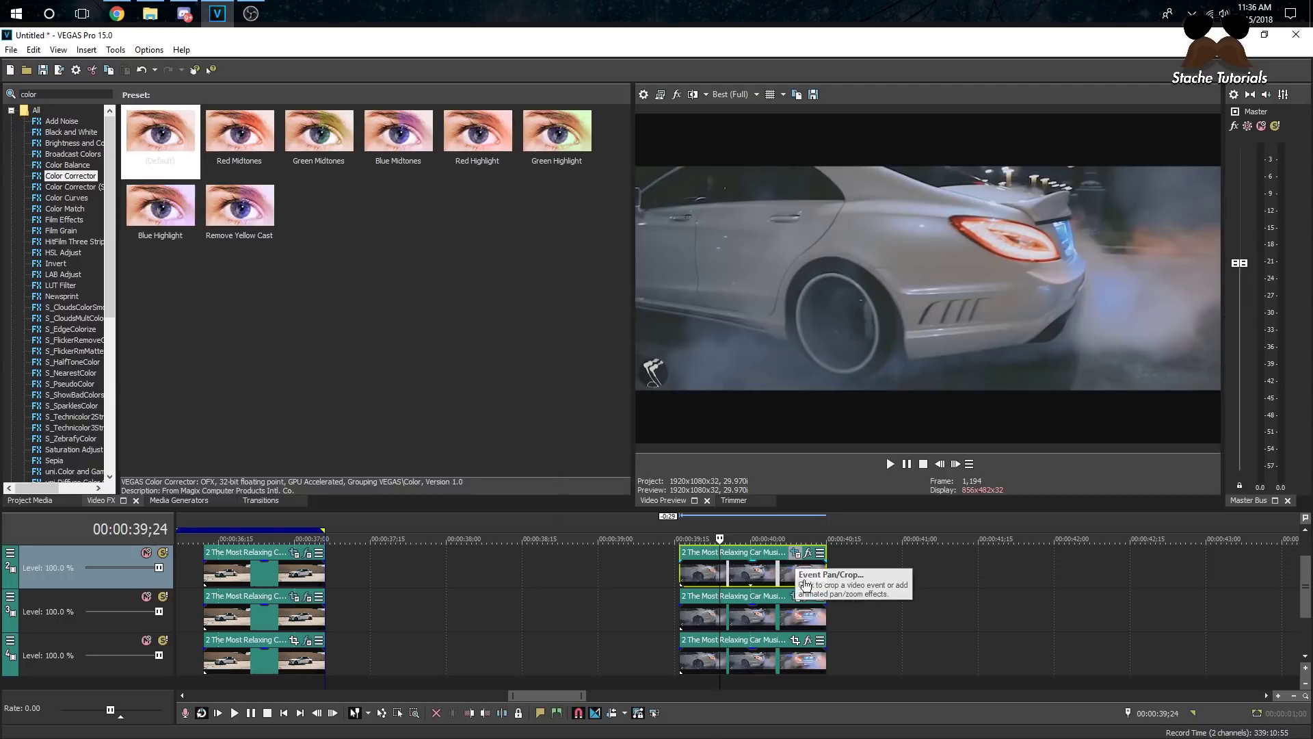
Apply the Red Midtones colour correction preset to the clip
click(797, 560)
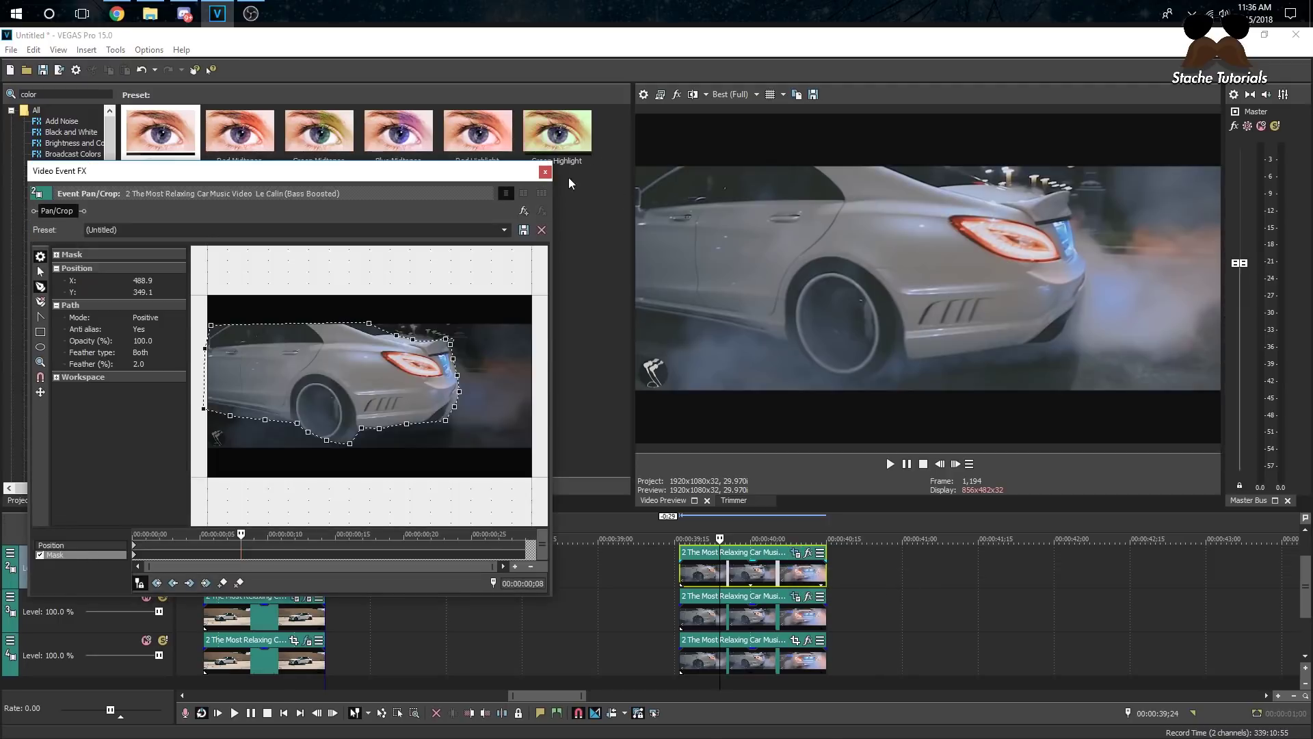
click(546, 171)
drag(235, 142, 741, 613)
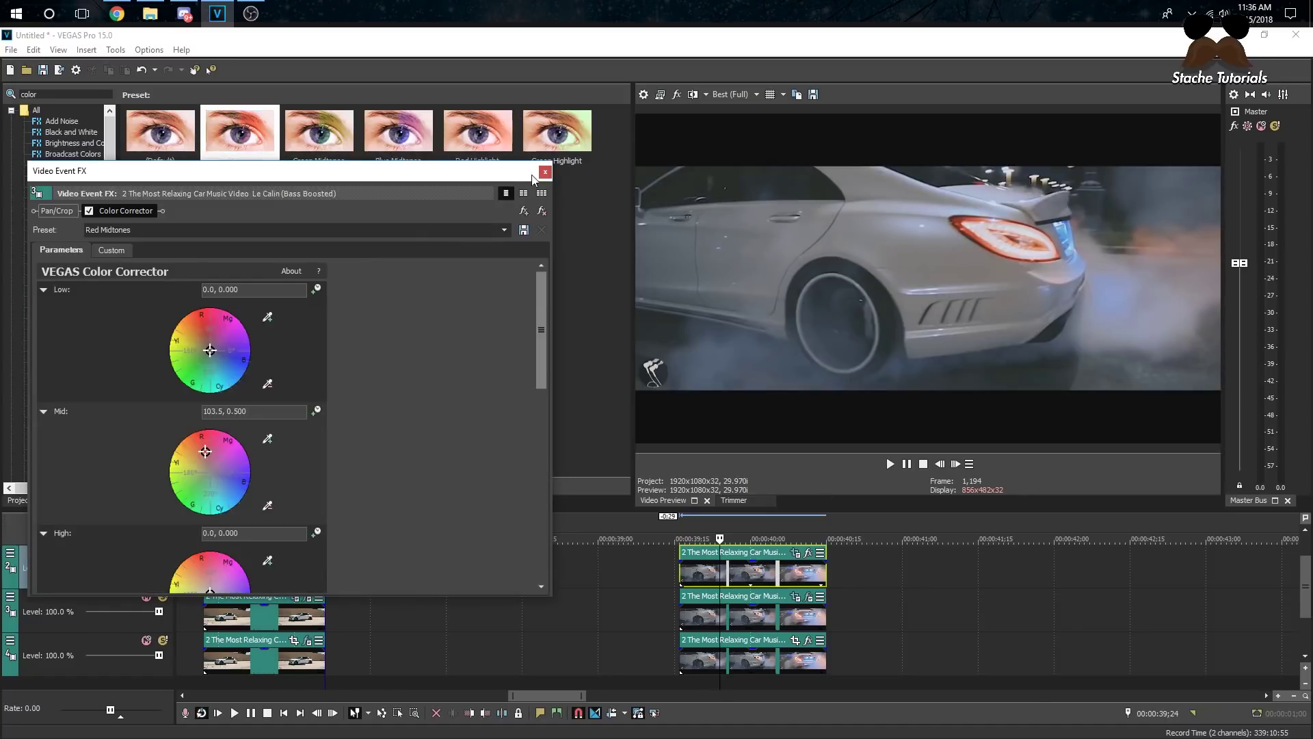
click(545, 171)
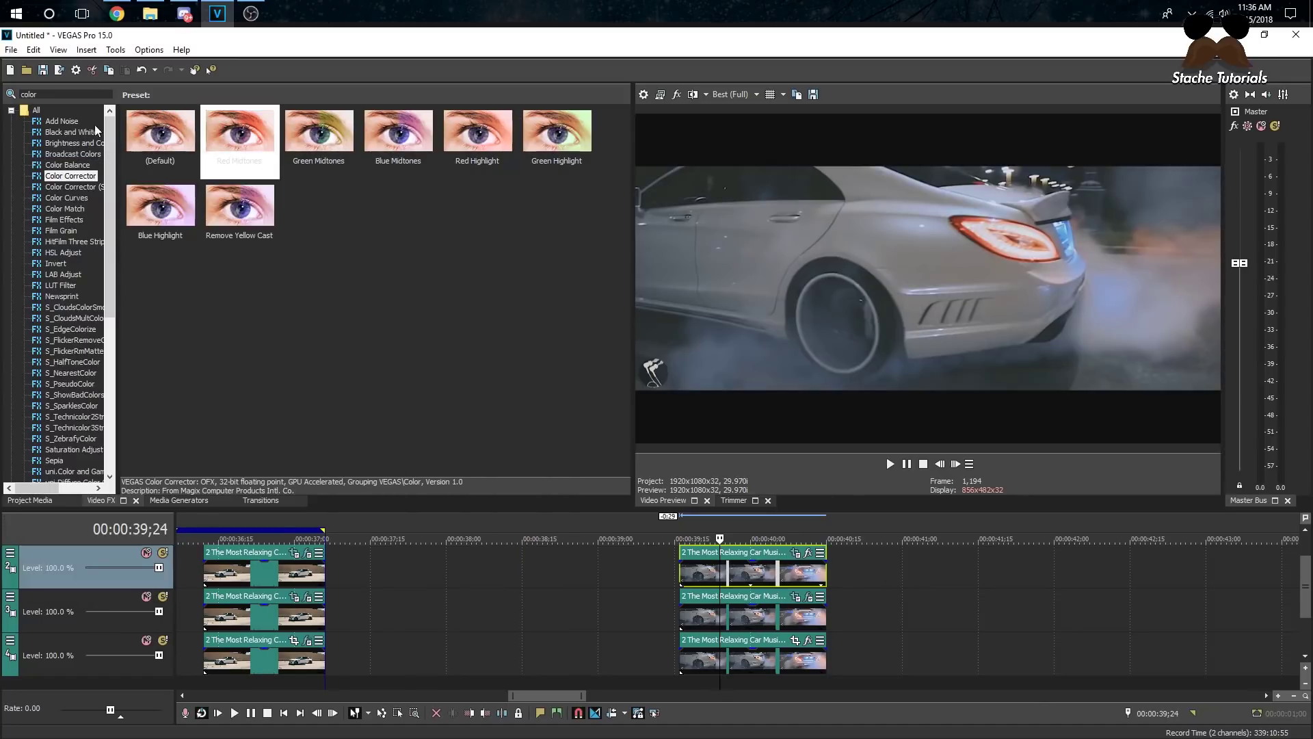
Search the effects for 'chroma' and apply Chroma Keyer Default to the top car clip
double_click(27, 95)
text(chromma)
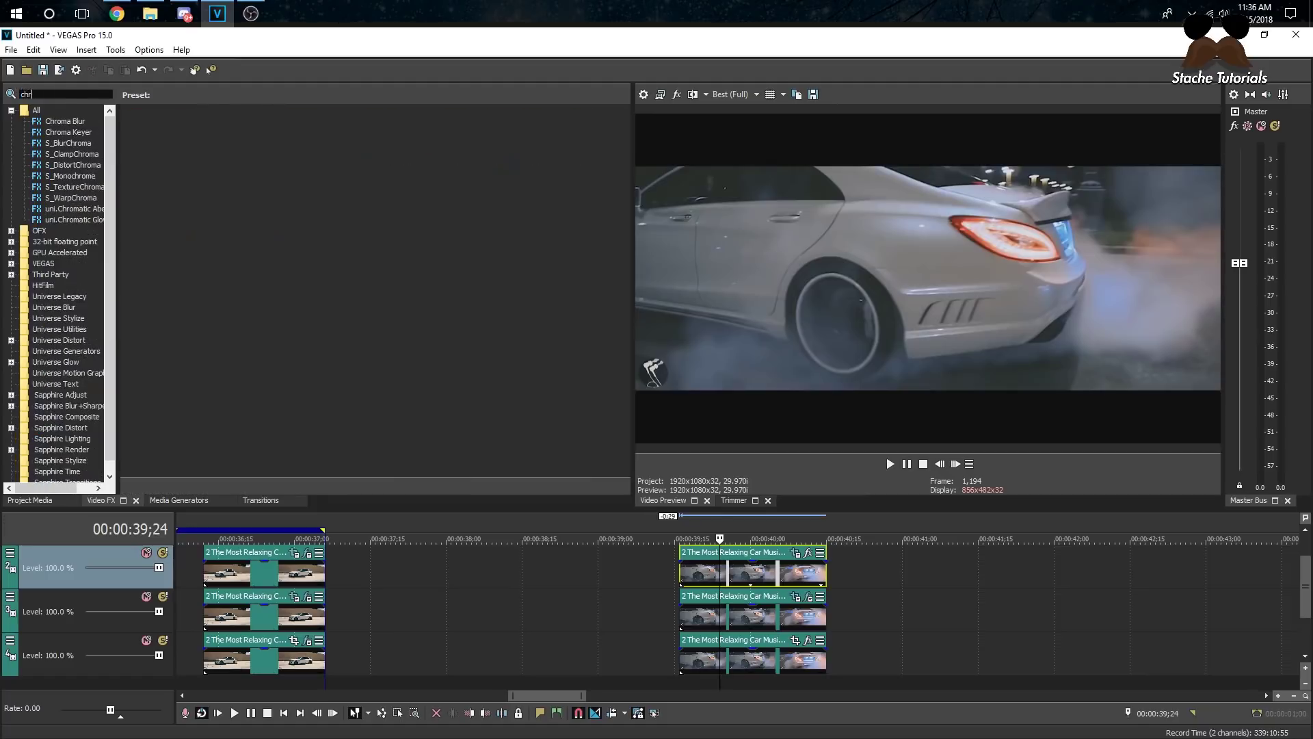
key(BackSpace)
key(BackSpace)
text(a)
click(68, 132)
drag(160, 130, 751, 575)
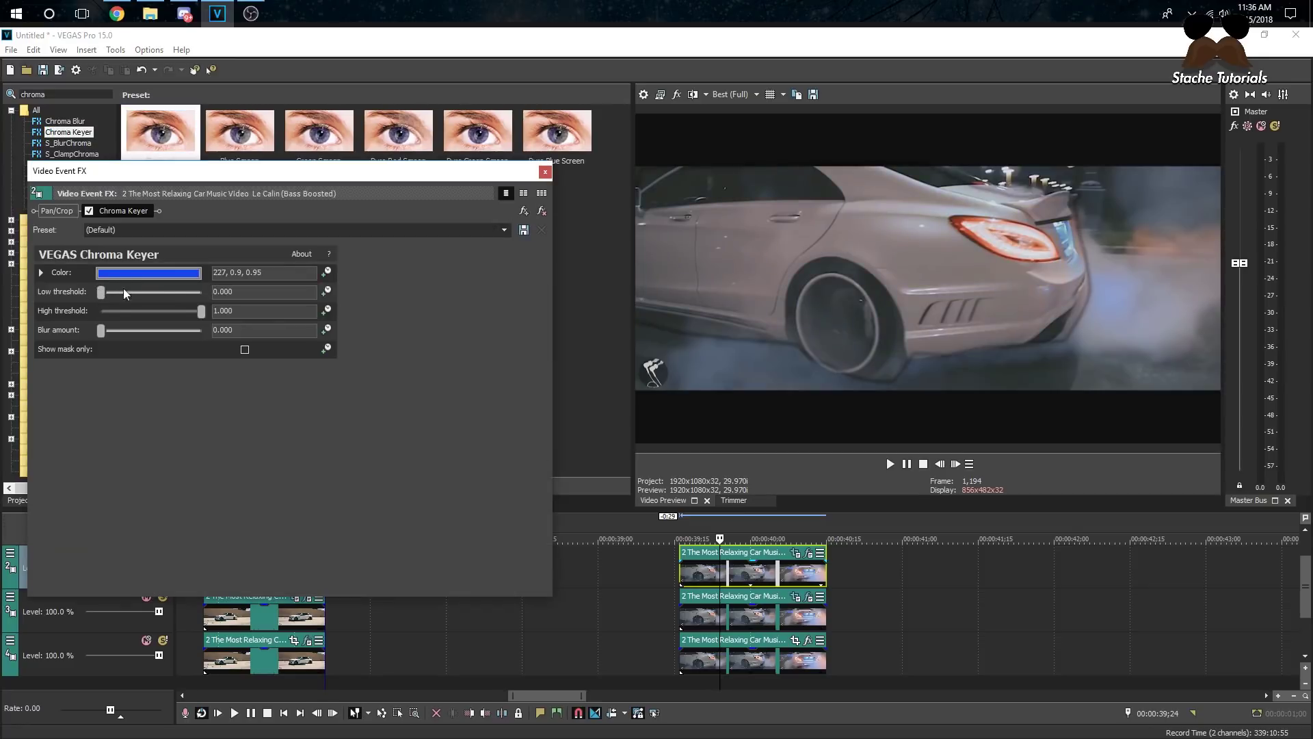
Key on the car's grey body colour and raise the low threshold to 0.986
click(145, 275)
click(134, 290)
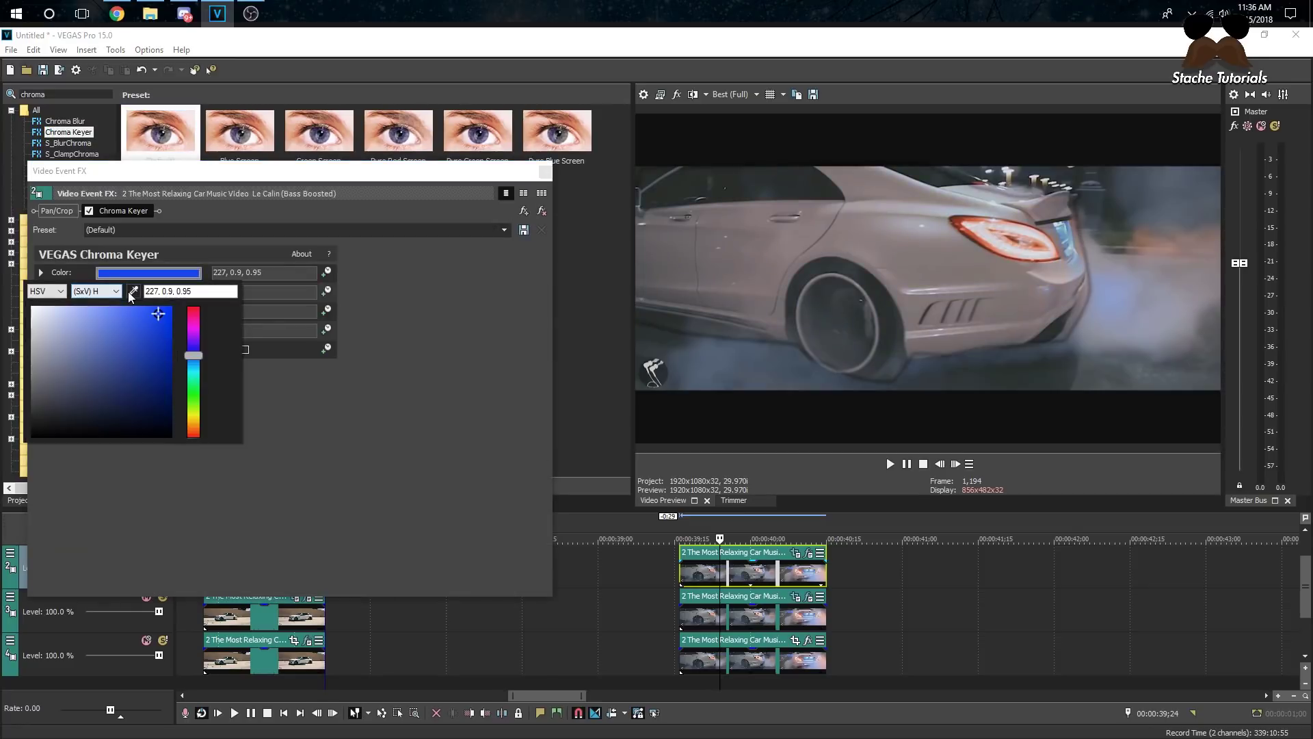
click(948, 254)
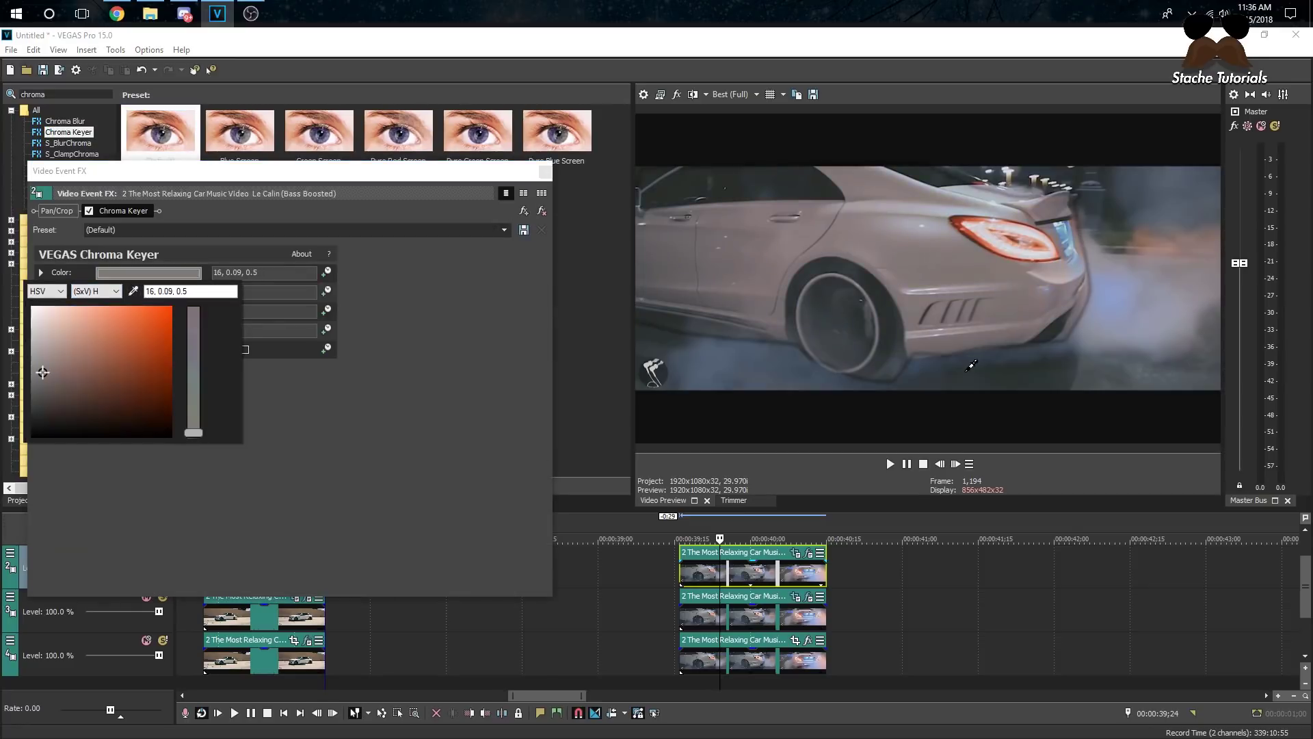
click(293, 178)
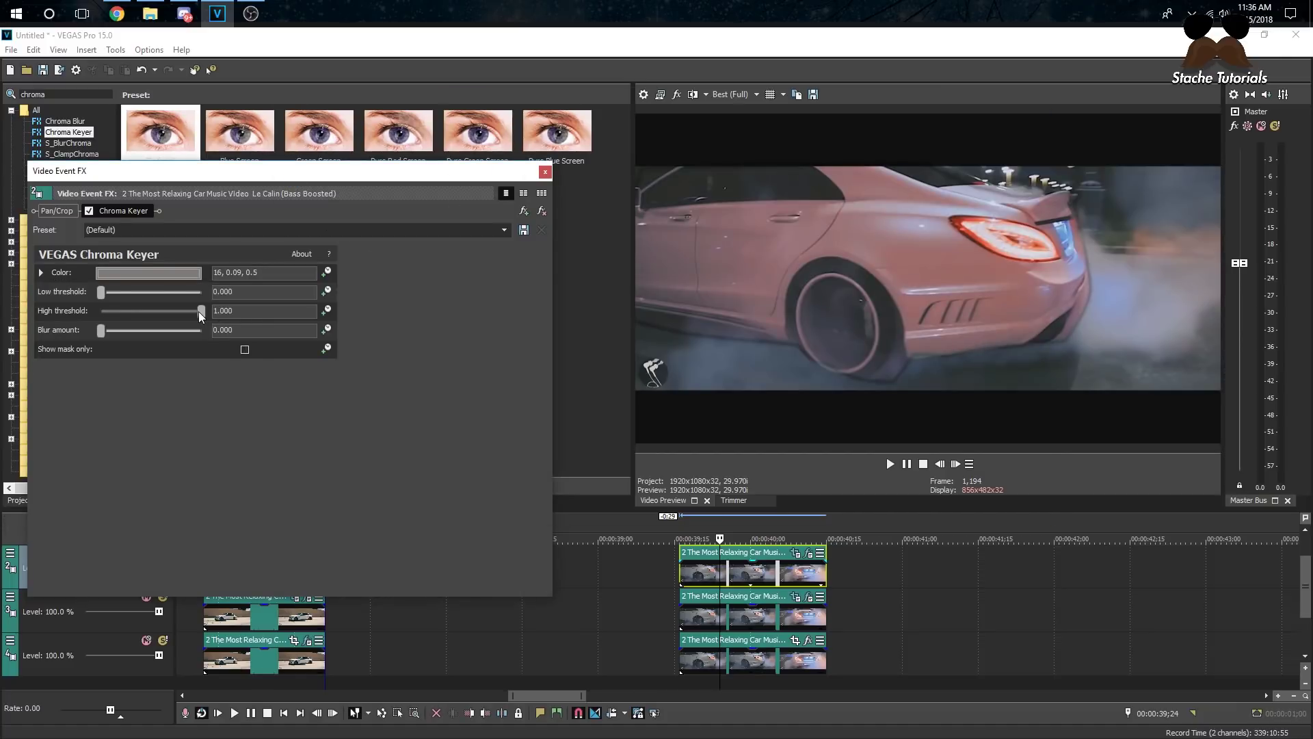
drag(100, 292, 200, 298)
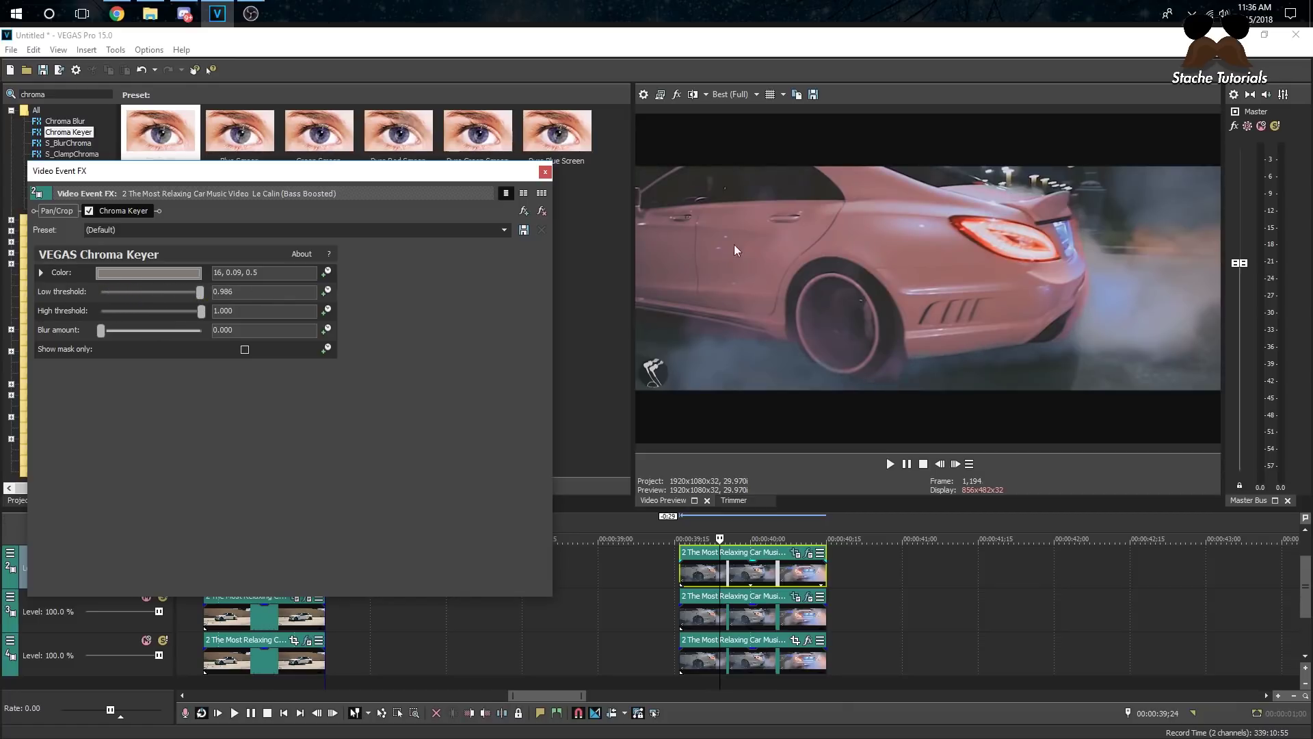
click(549, 174)
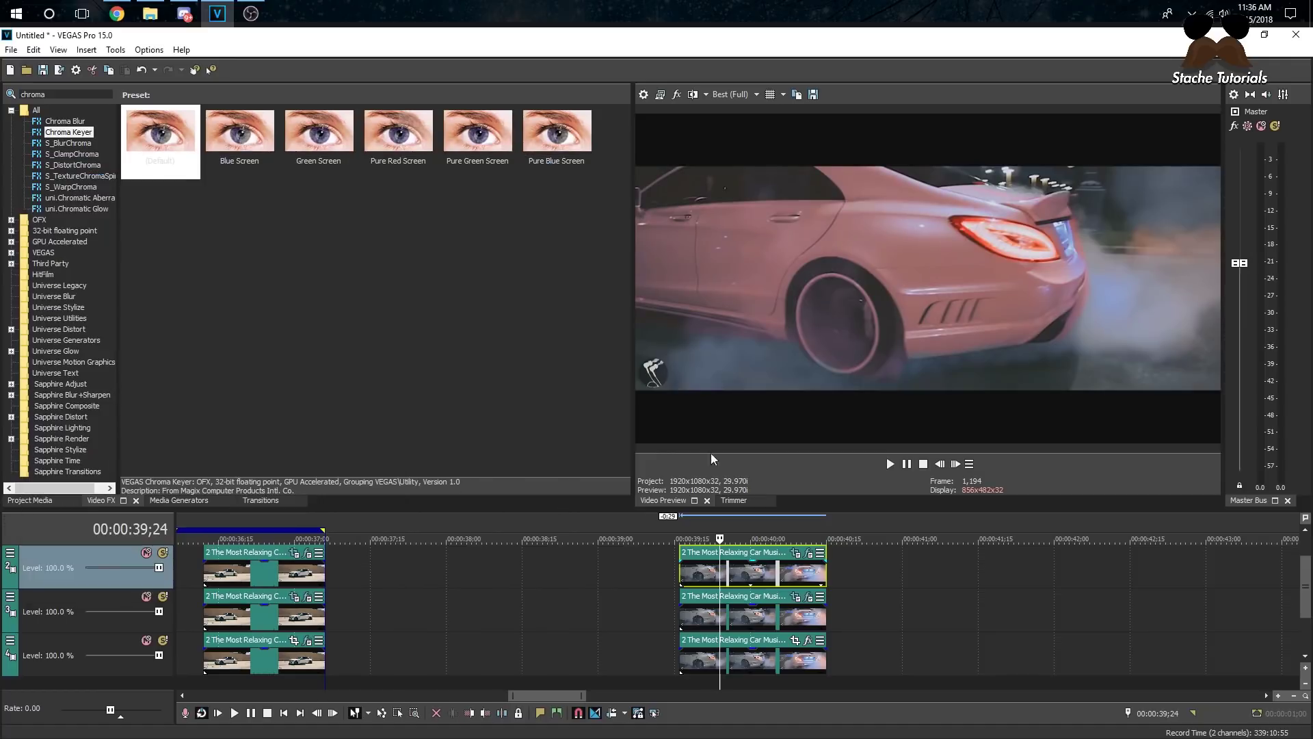
Open the middle clip's Pan/Crop mask view and select the car mask path
click(810, 599)
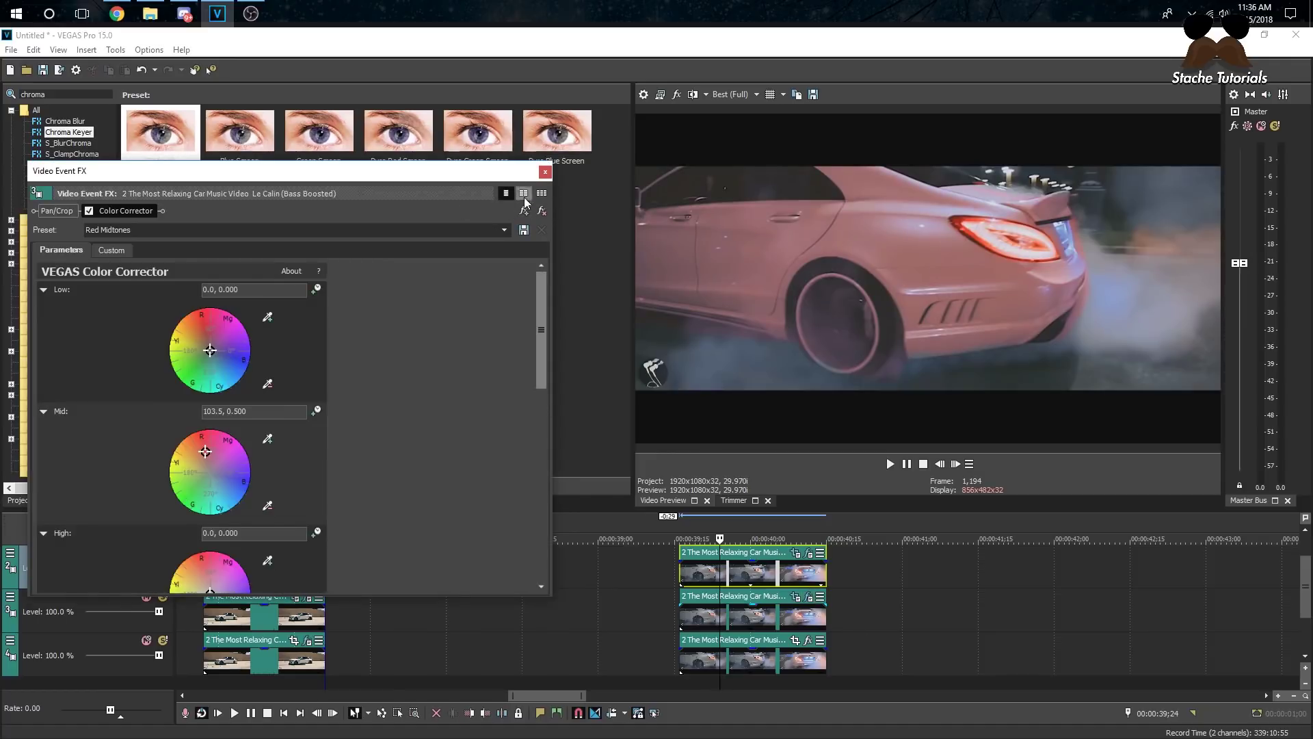
click(545, 172)
click(809, 596)
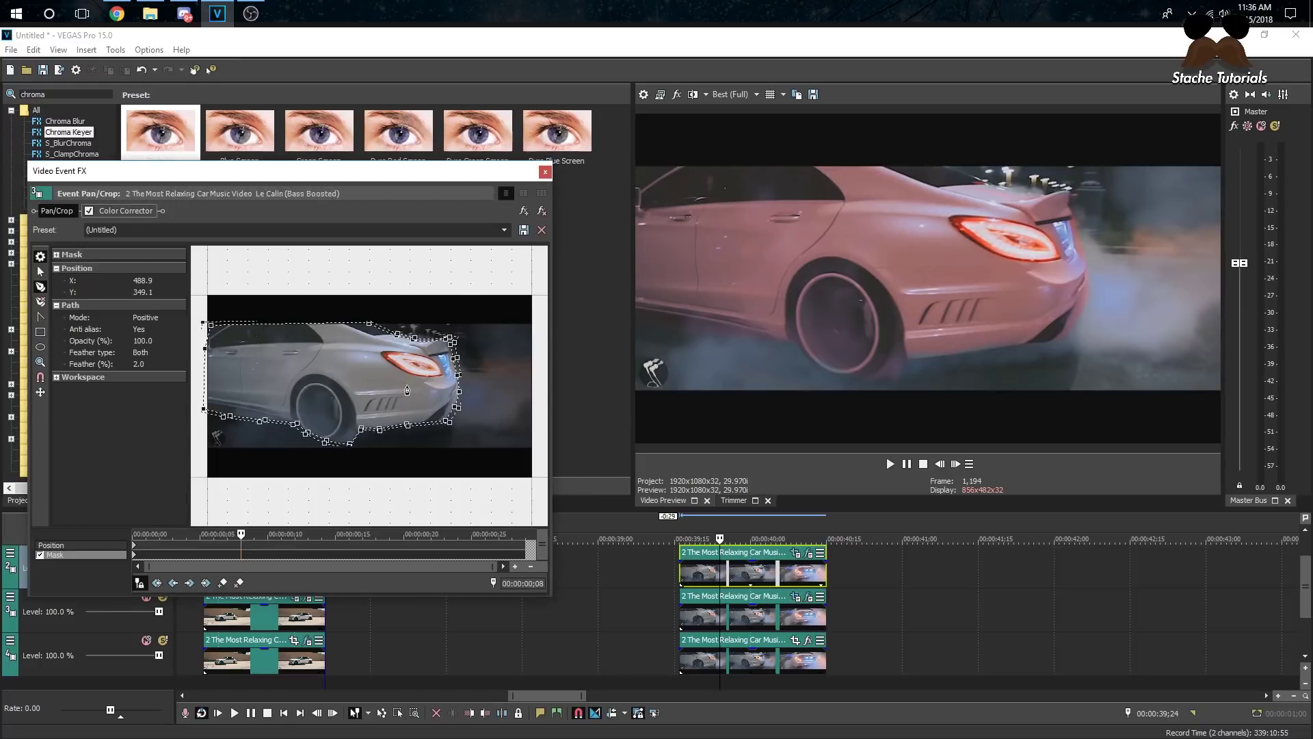
scroll(402, 384, up, 2)
click(523, 398)
click(480, 417)
click(472, 436)
click(471, 436)
click(477, 434)
click(463, 429)
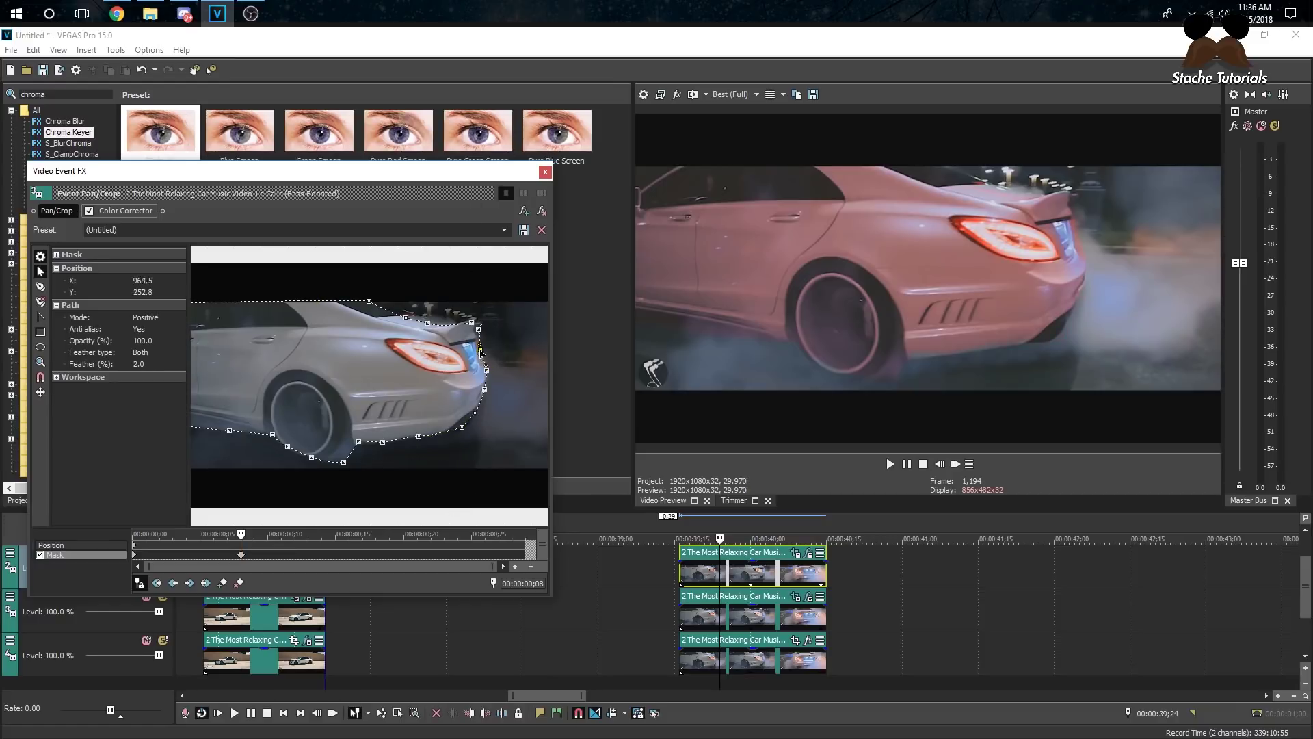
Drag the roof, right-edge and bottom mask points to fit the car
click(472, 324)
drag(474, 331, 462, 335)
click(486, 371)
drag(344, 462, 324, 462)
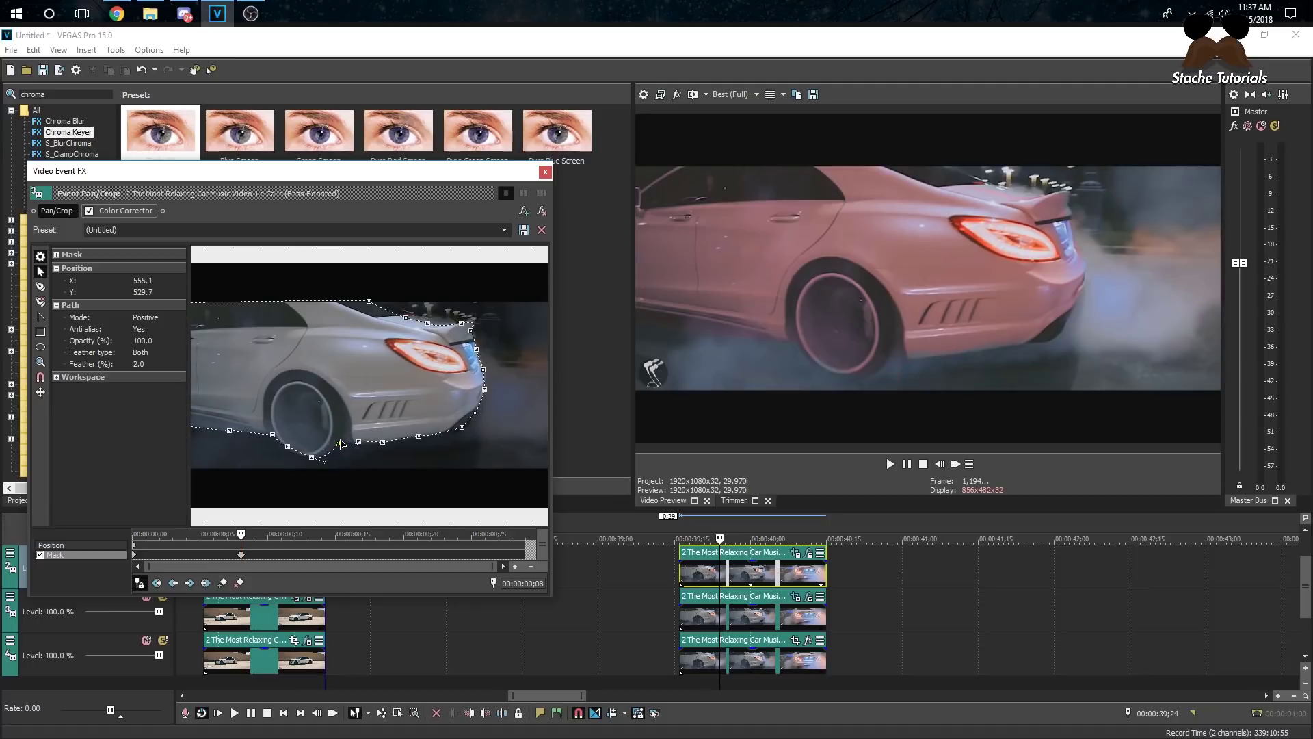
scroll(233, 393, down, 3)
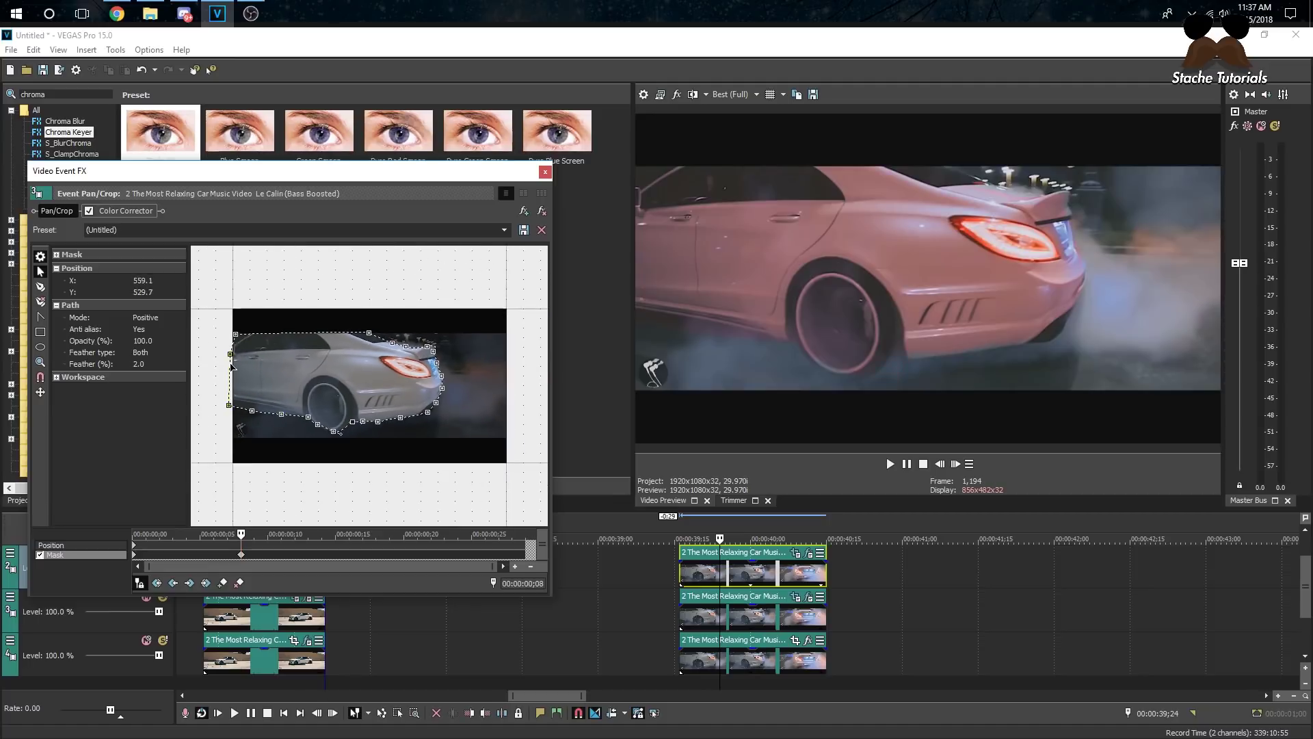
At 00:00:40;08, raise three mask points to follow the car, keyframing the mask
click(764, 585)
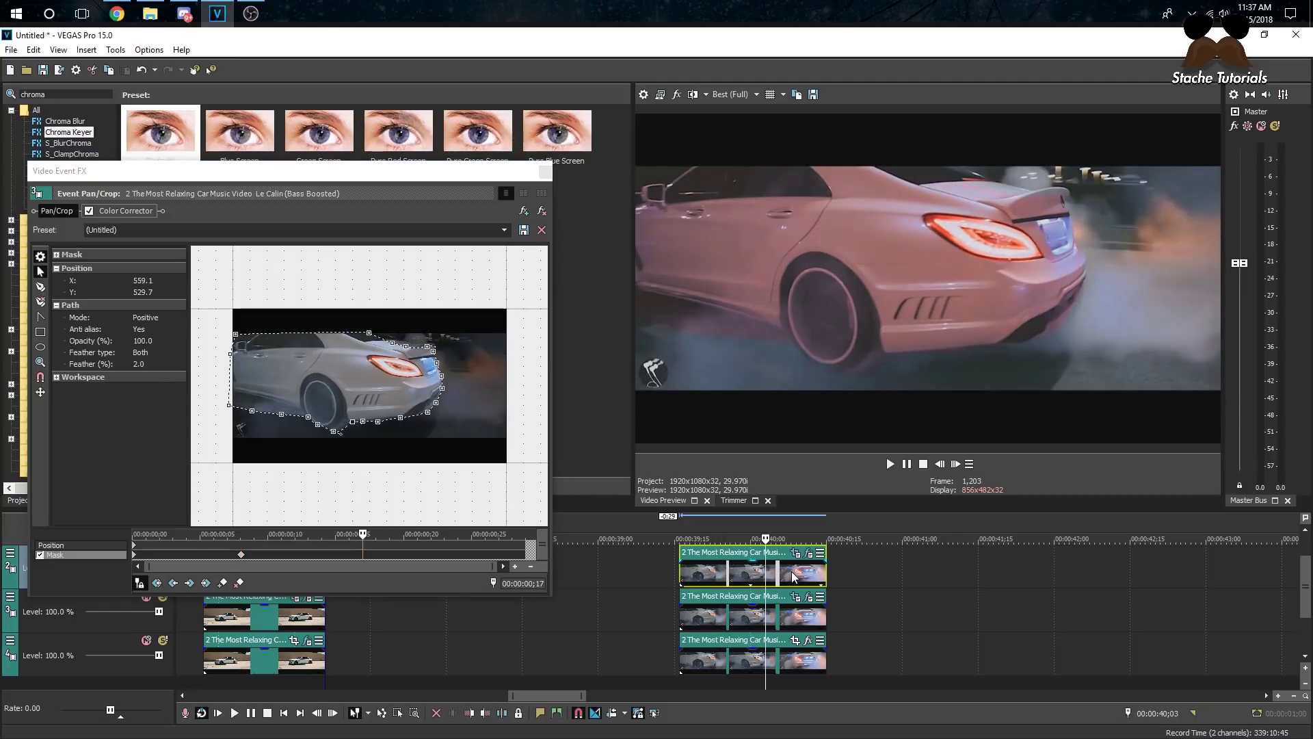
click(790, 573)
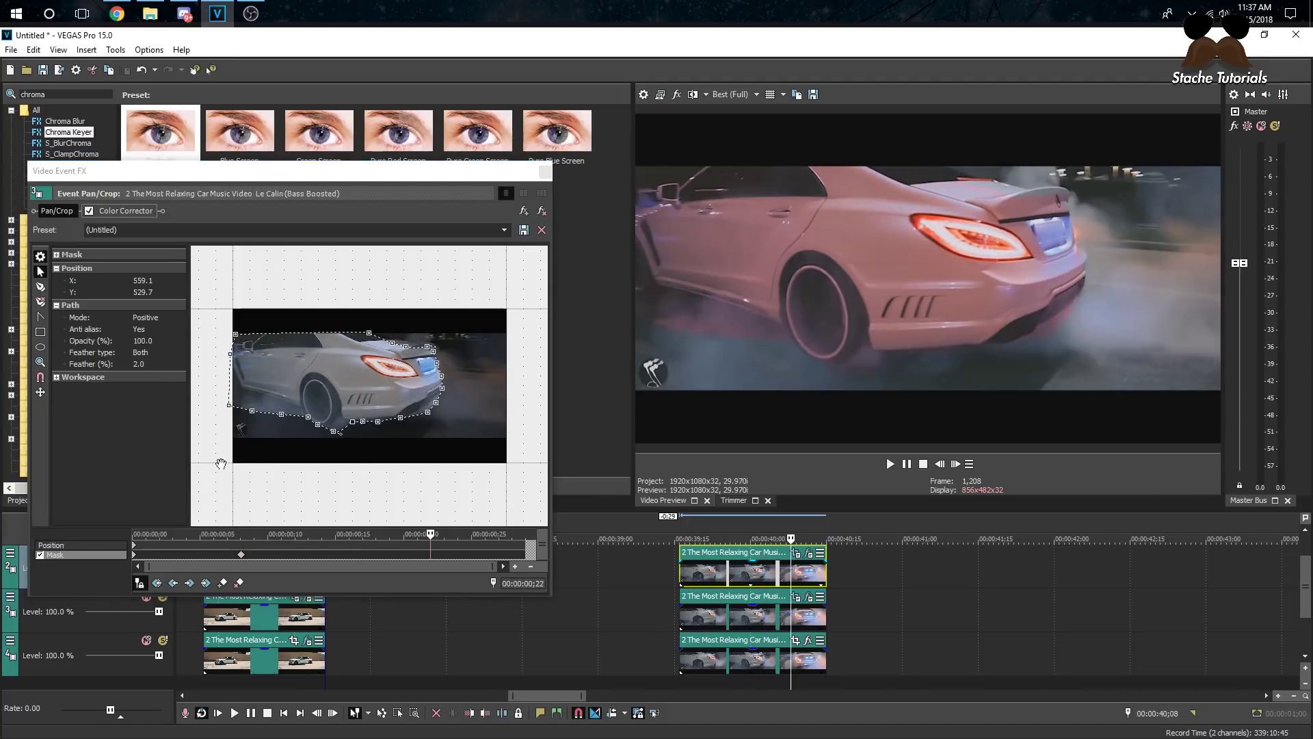
mouse_move(252, 411)
mouse_down()
mouse_move(258, 397)
mouse_move(290, 405)
mouse_move(234, 394)
mouse_up()
drag(333, 433, 339, 418)
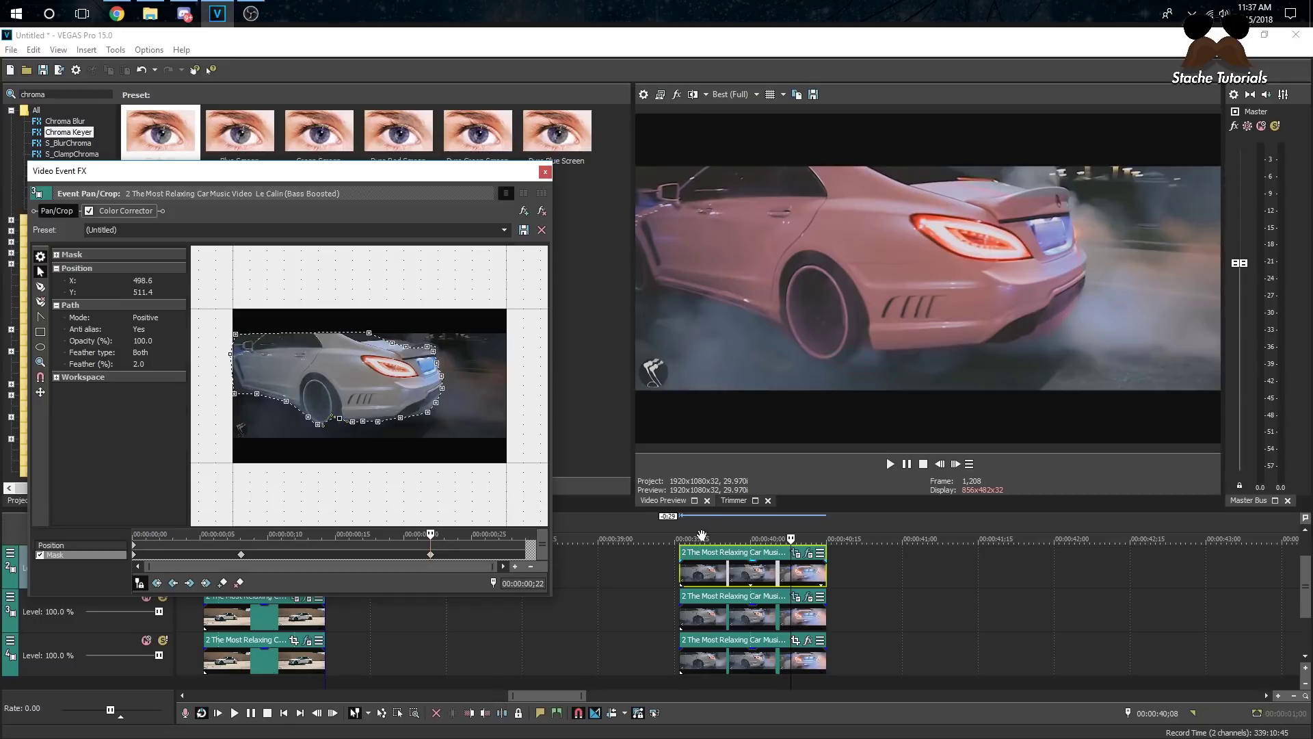
drag(426, 413, 447, 375)
click(545, 171)
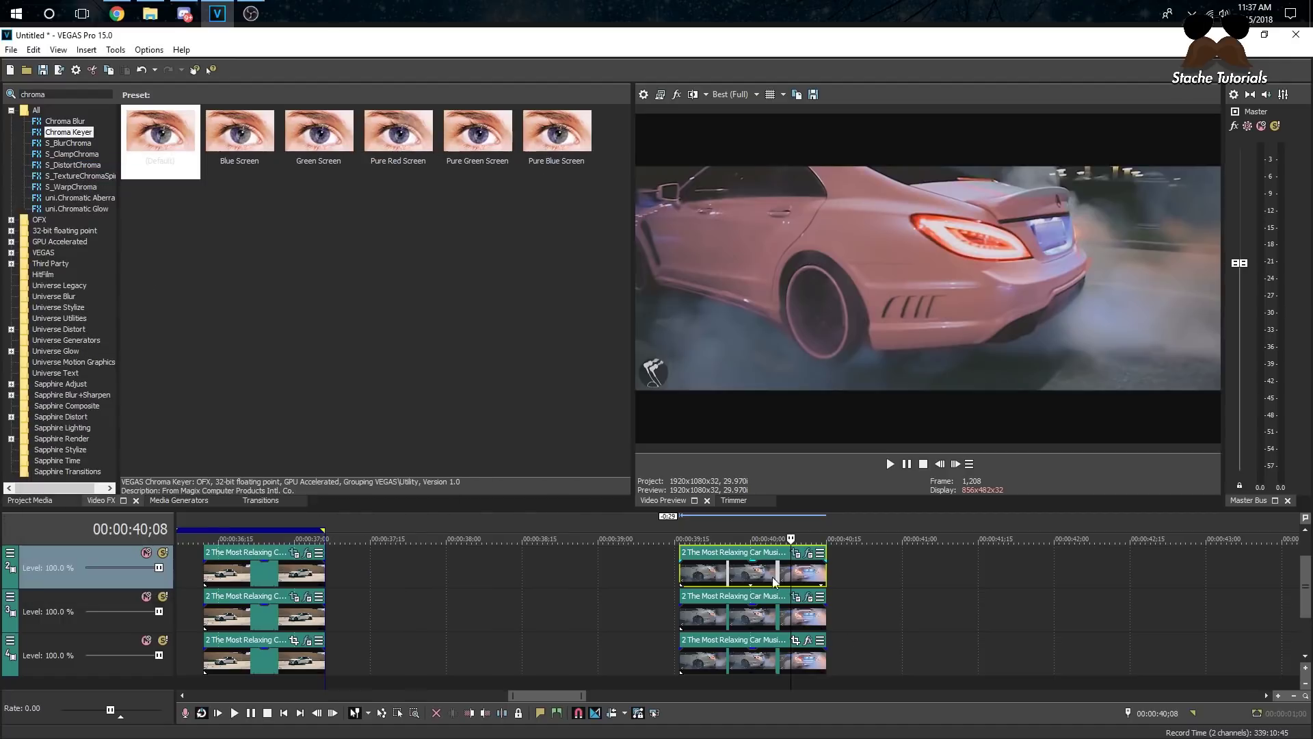
Check the bottom car clip's effects, then close that window
click(720, 656)
click(807, 639)
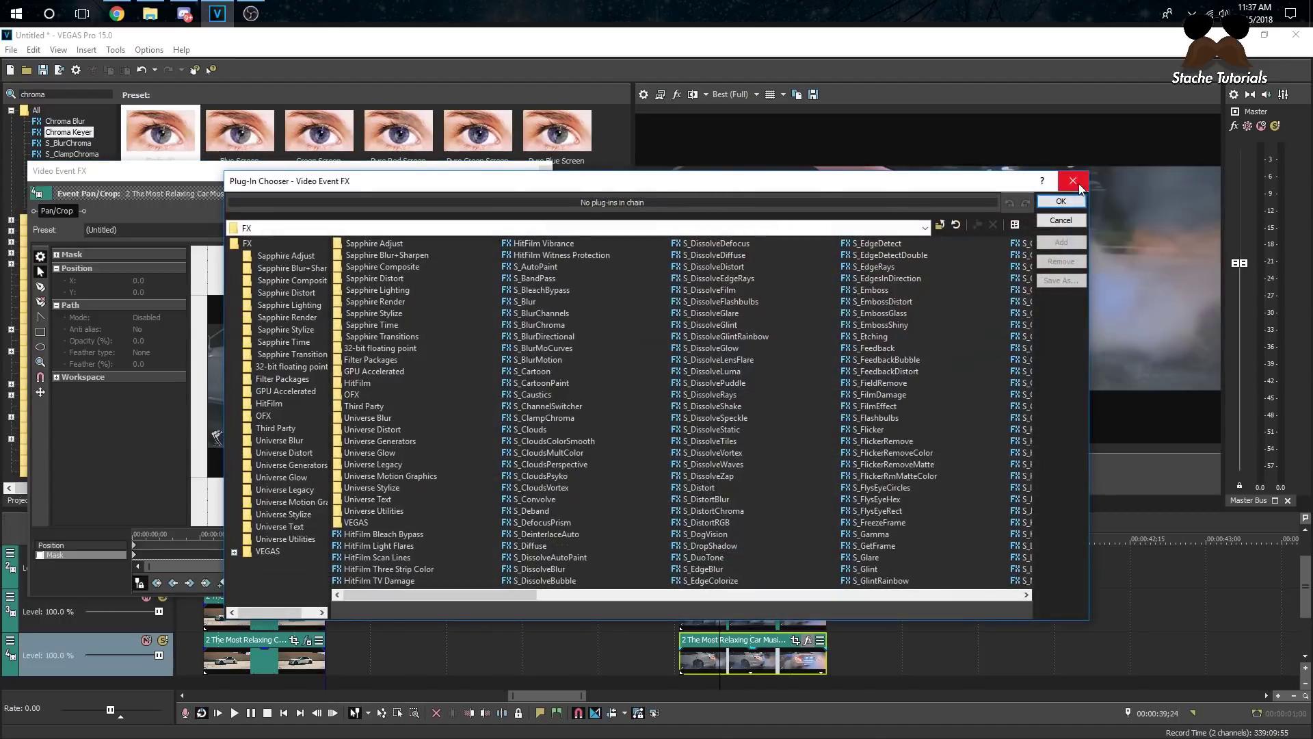
click(1072, 180)
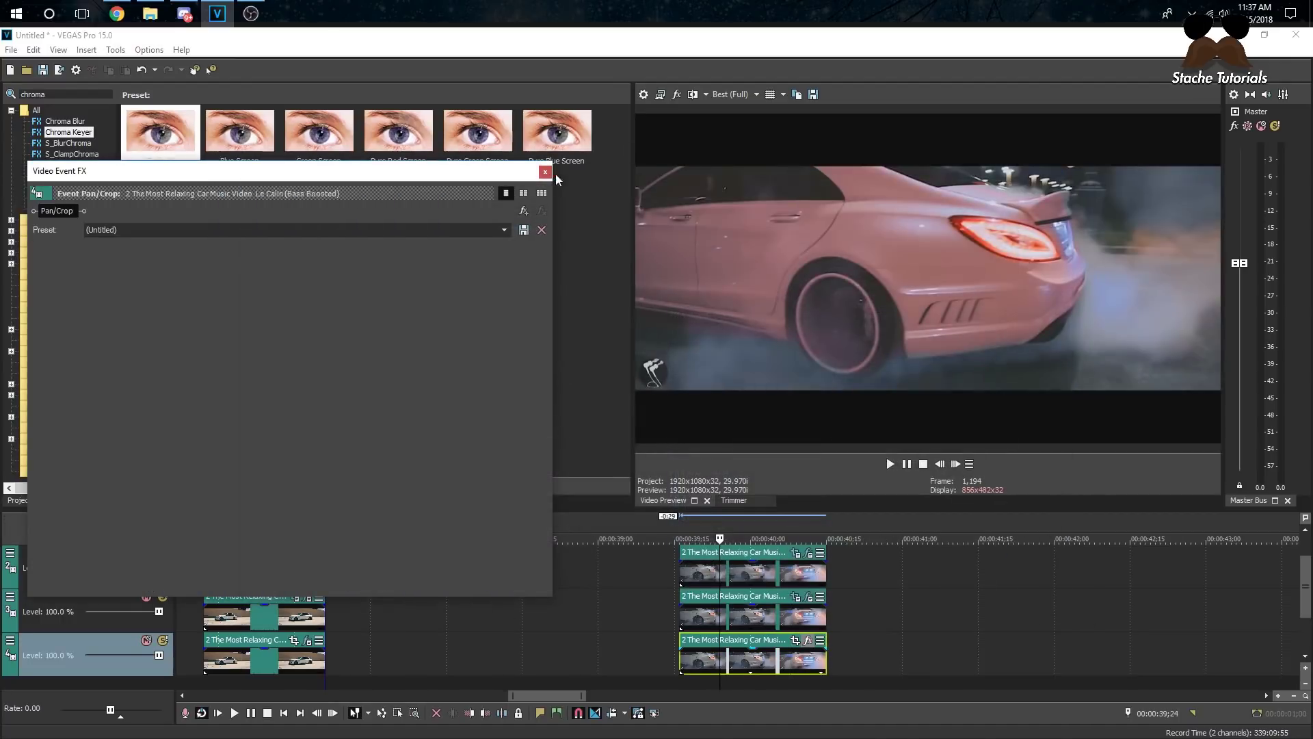
click(545, 171)
In the middle clip's Color Corrector, push the car's midtones toward blue-cyan
click(806, 597)
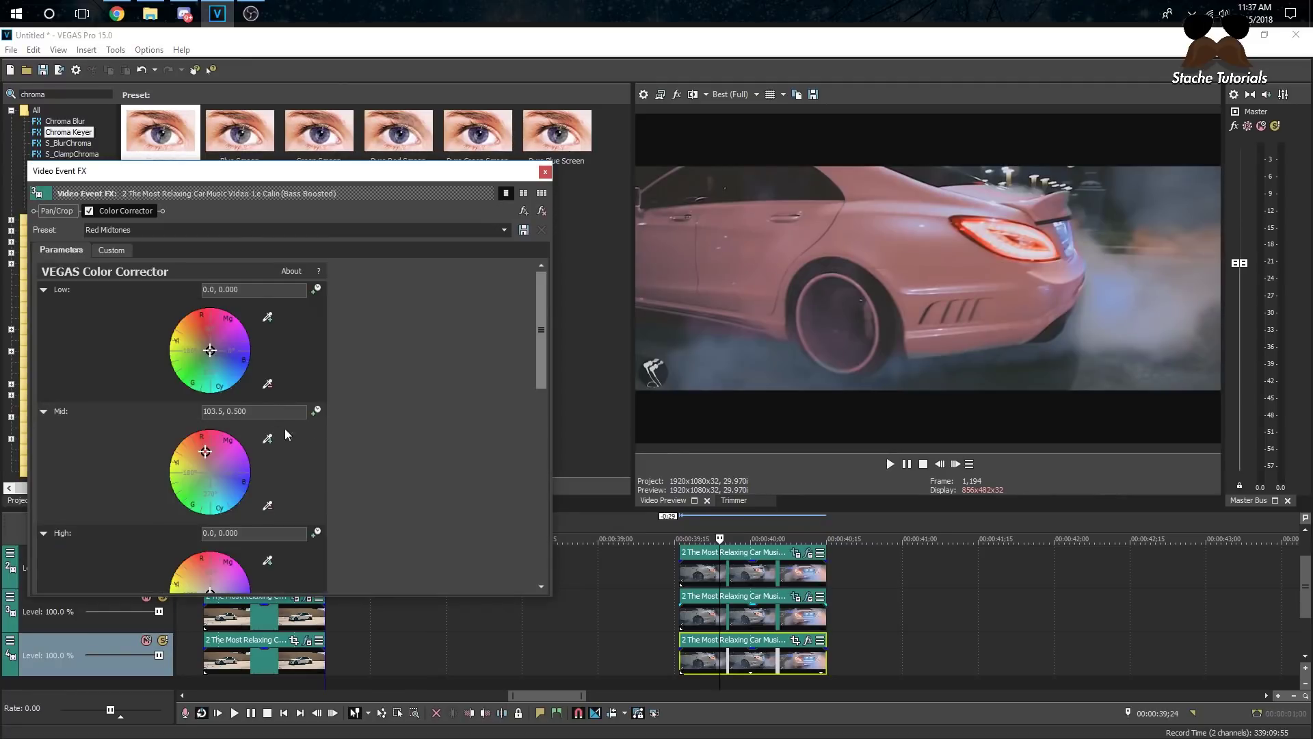
click(777, 614)
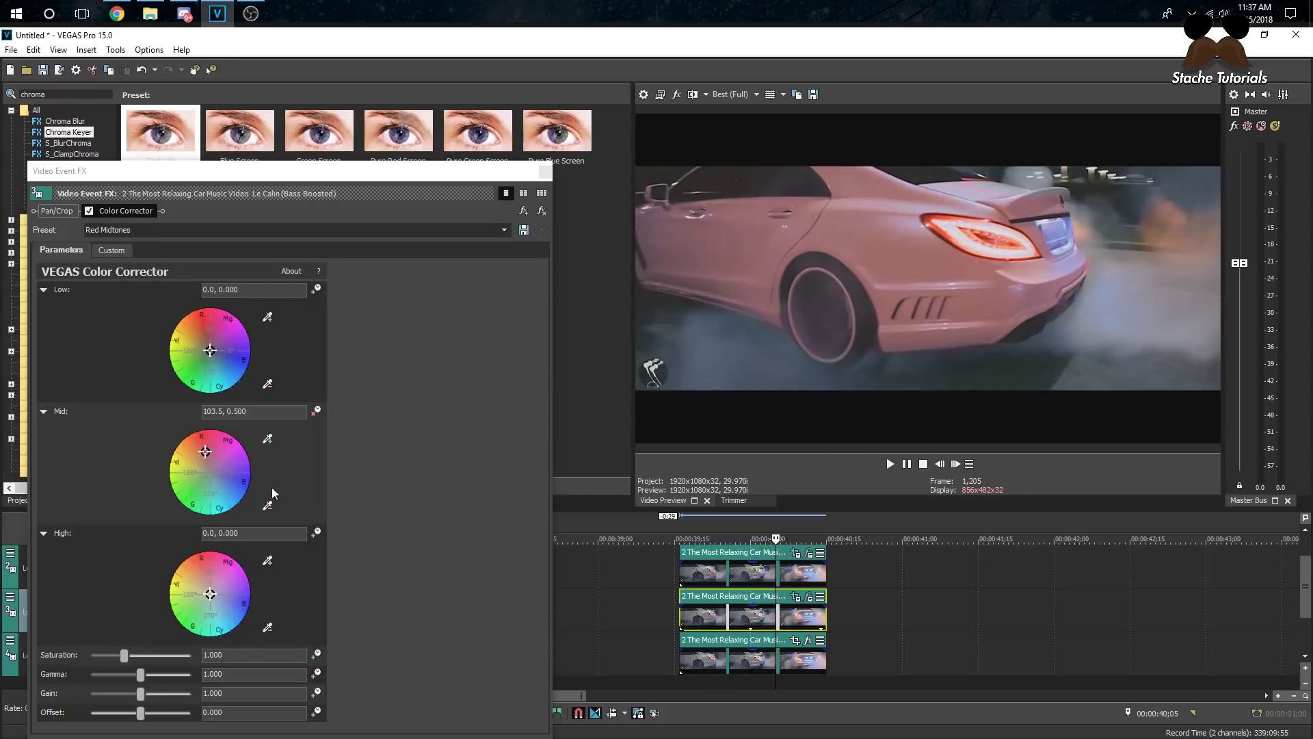
drag(220, 498, 273, 528)
click(216, 497)
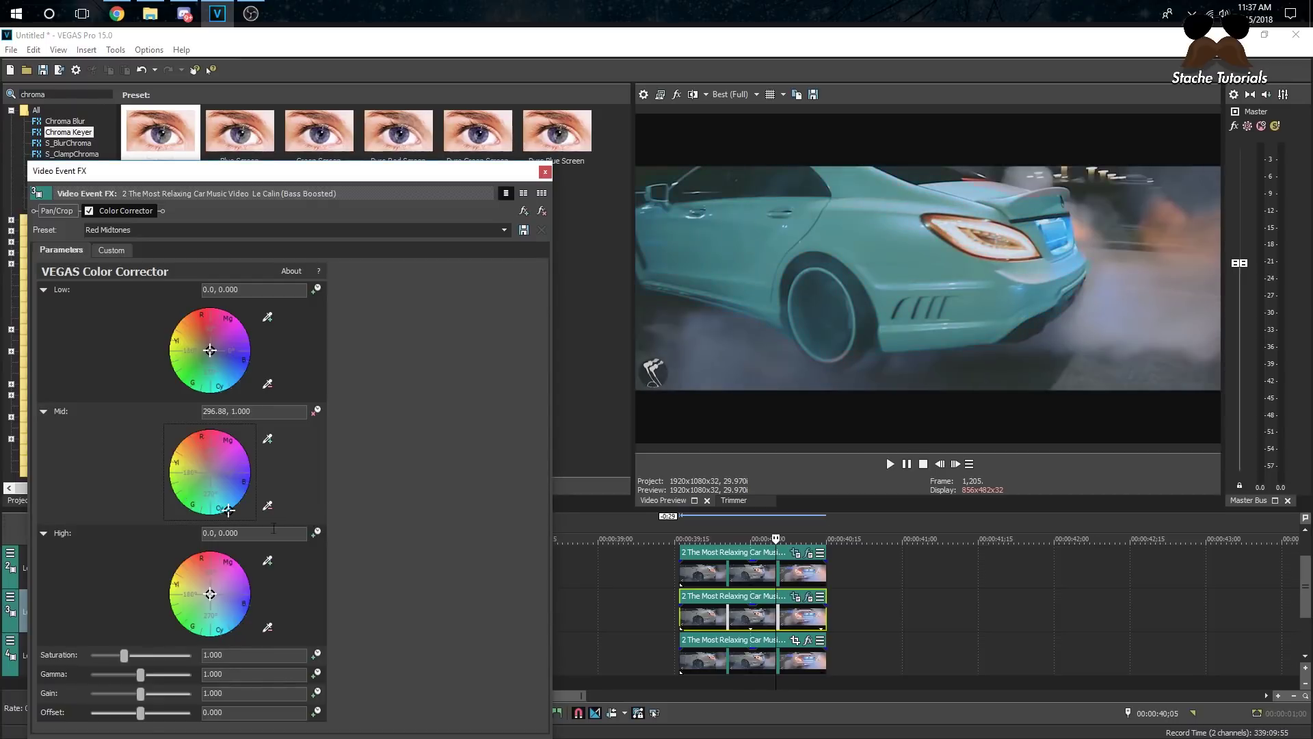
click(215, 496)
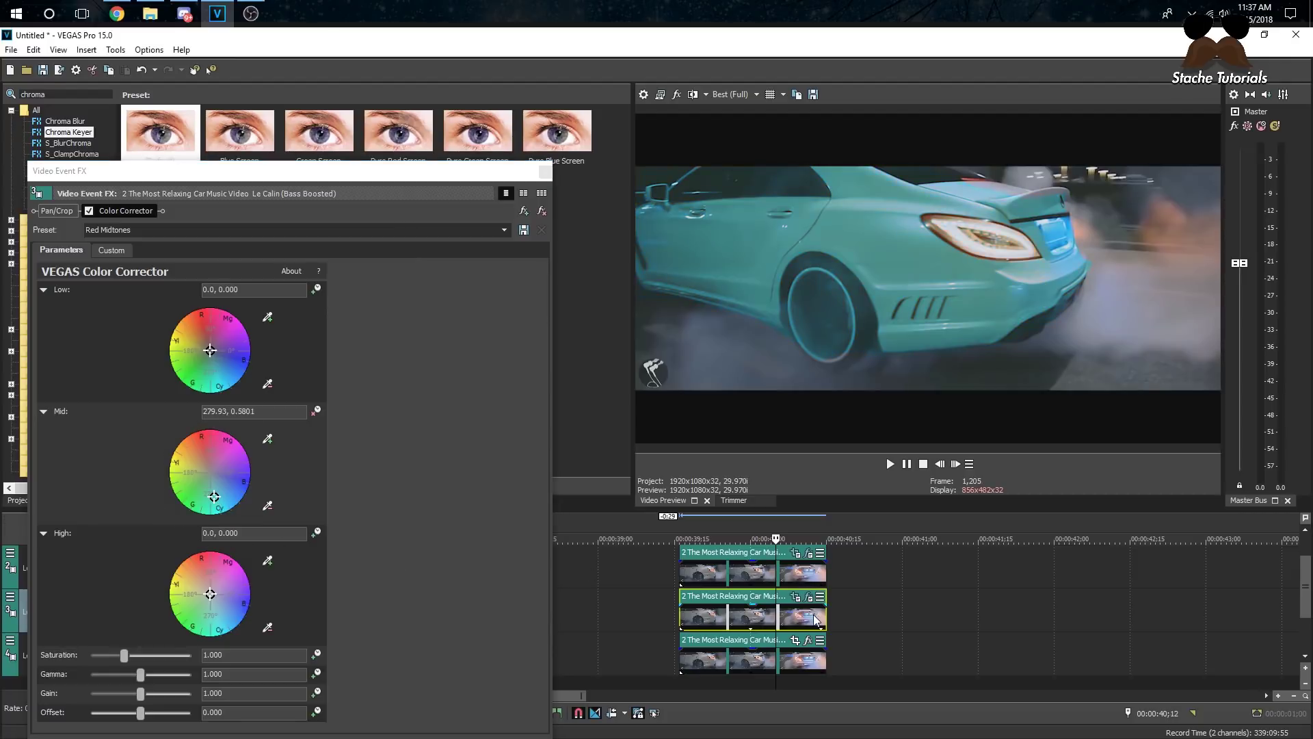
At 00:00:40;12 shift the midtones to yellow, then mark a loop region over the car clips
click(811, 617)
click(189, 465)
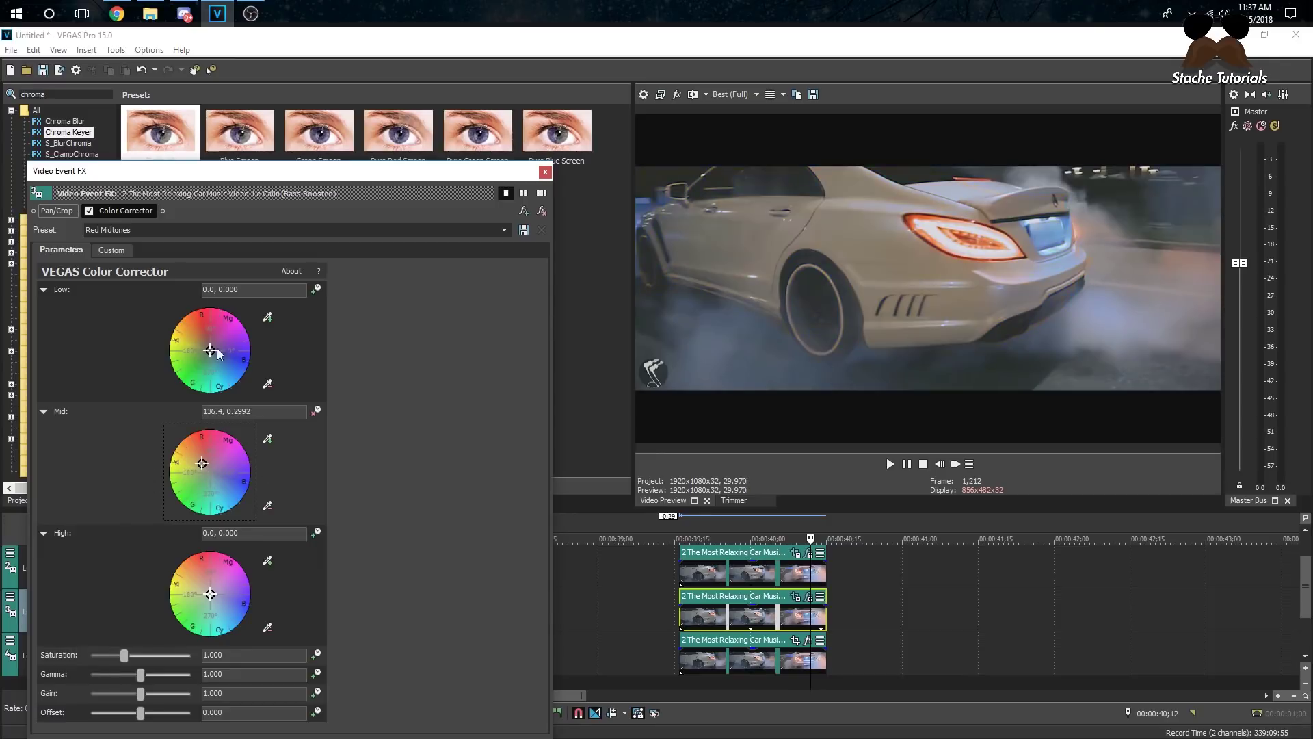
click(191, 460)
click(545, 172)
drag(692, 528, 826, 528)
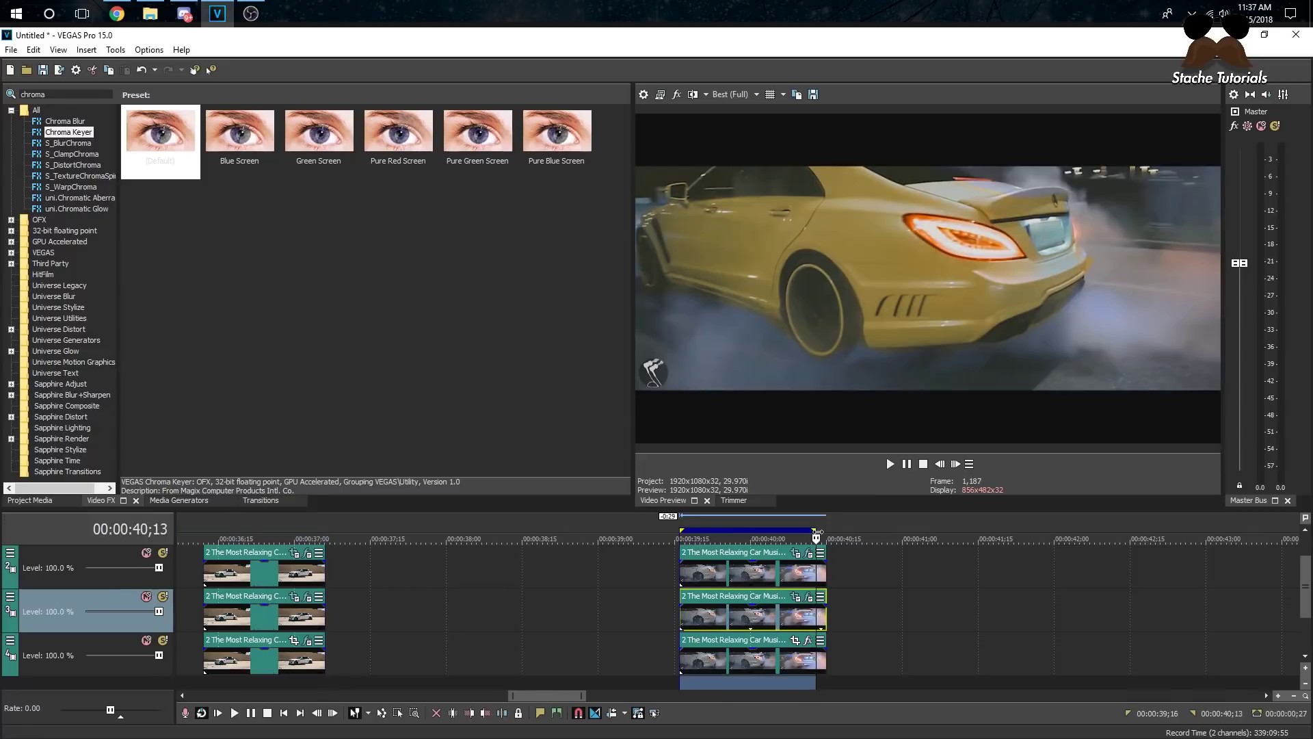
Set preview quality to Preview (Auto) and loop-play the car clips
click(746, 94)
mouse_move(752, 126)
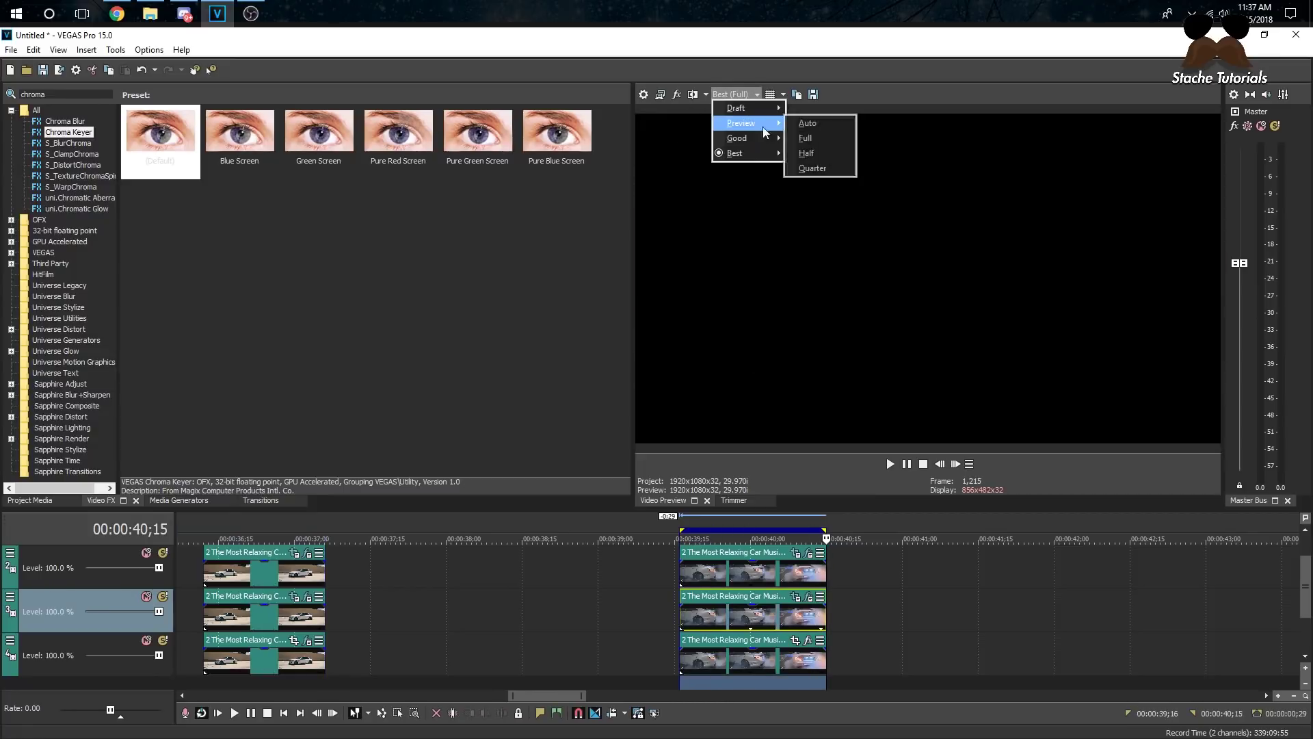
click(814, 123)
key(space)
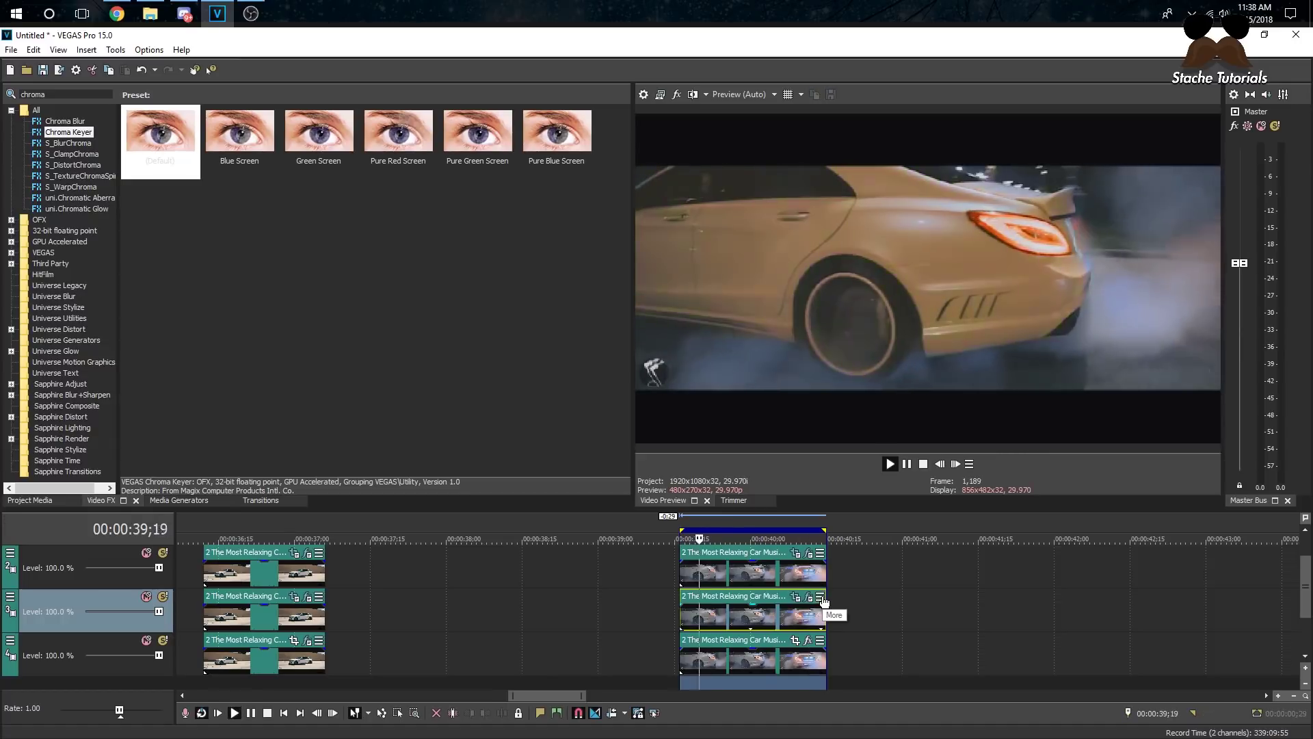
key(space)
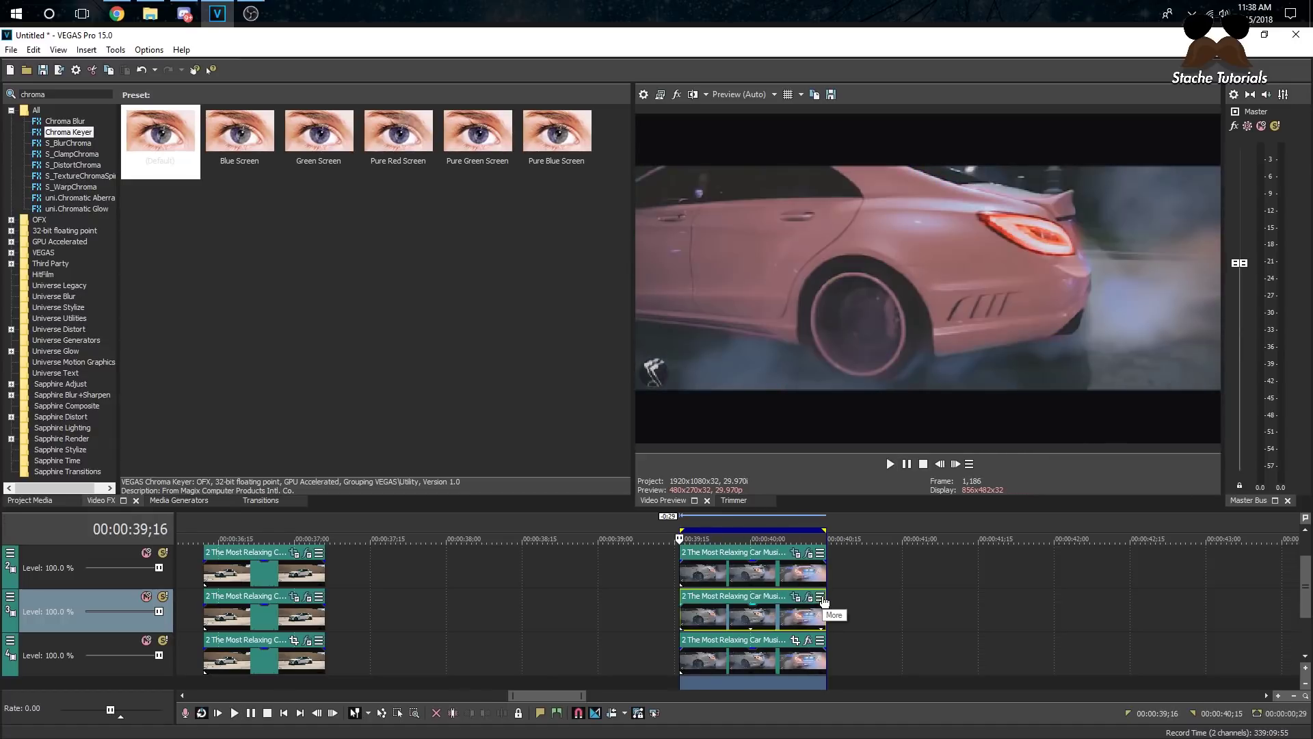
Mute and then unmute the bottom background track
click(735, 671)
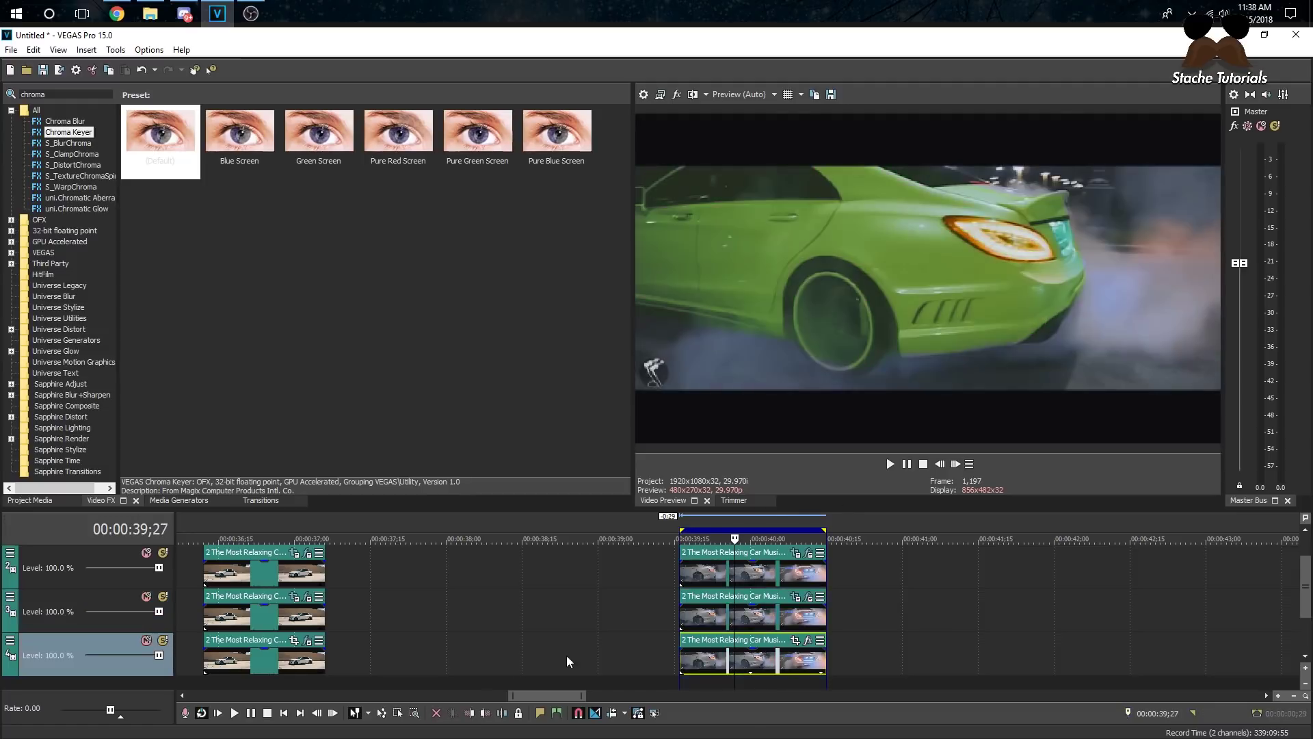
click(146, 639)
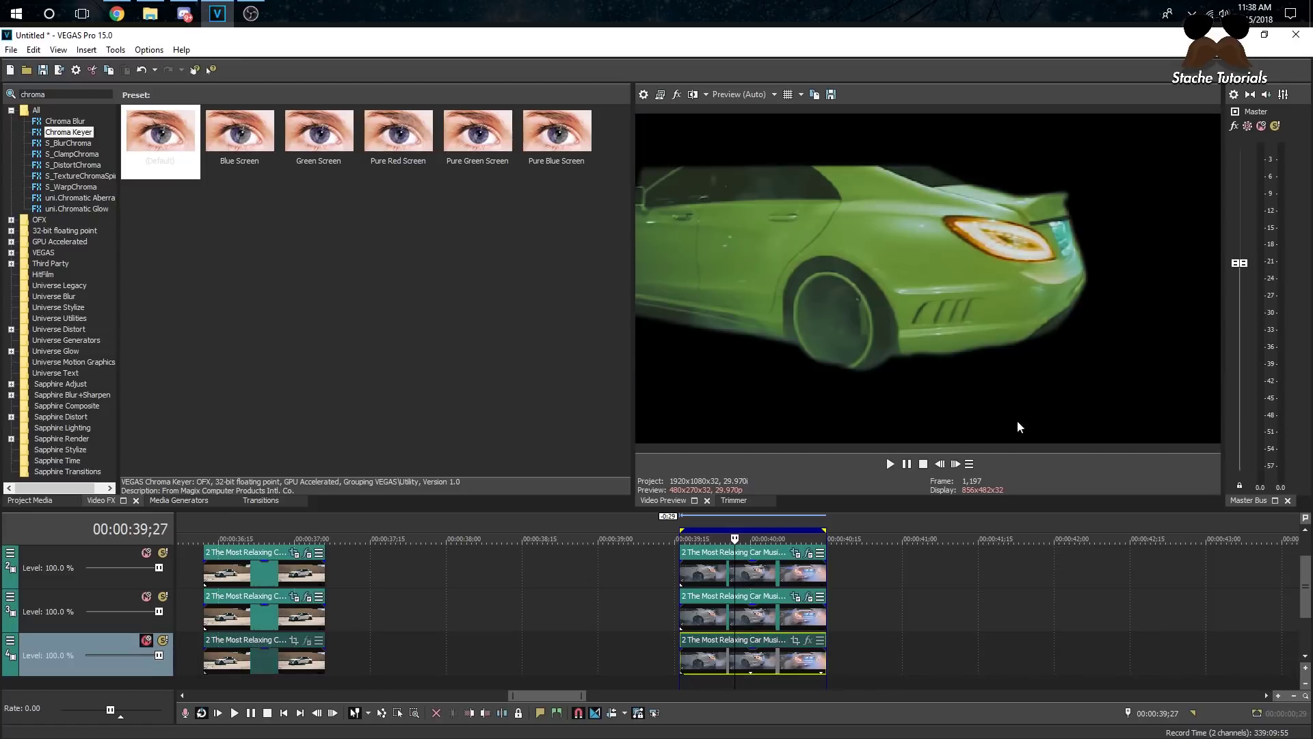
click(146, 639)
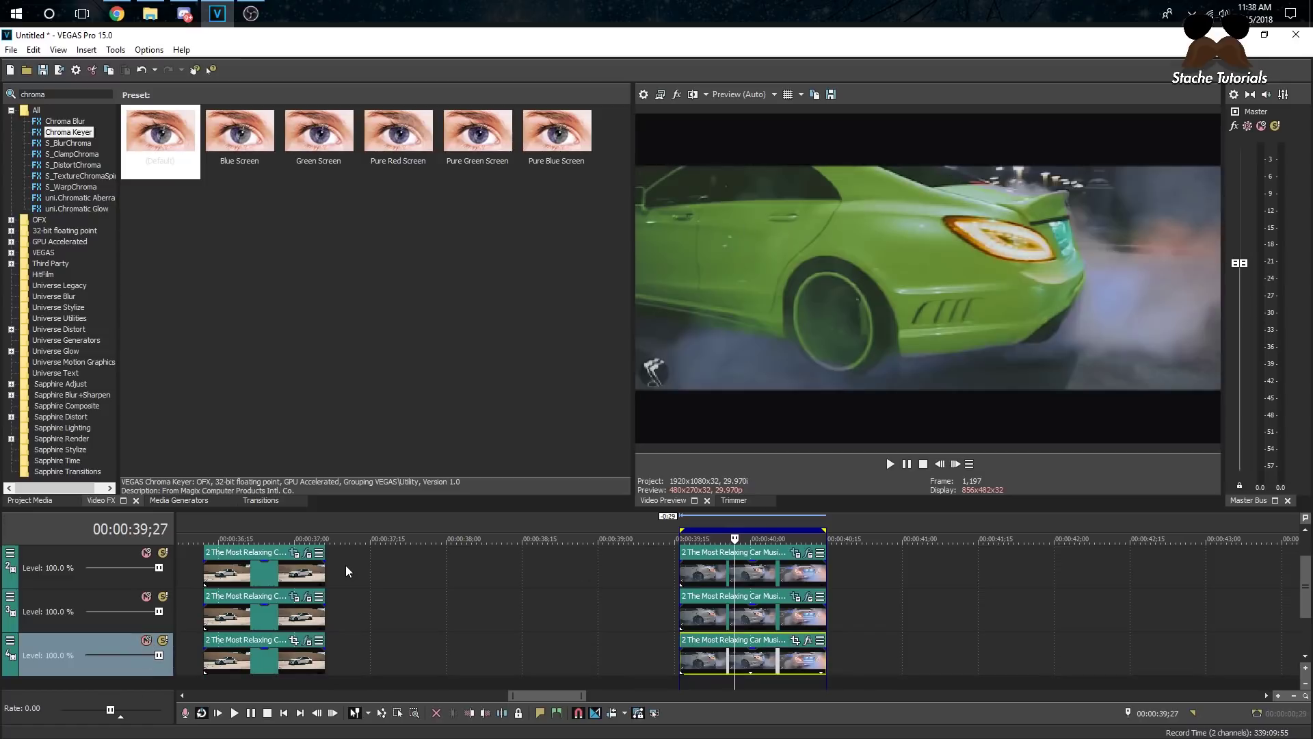